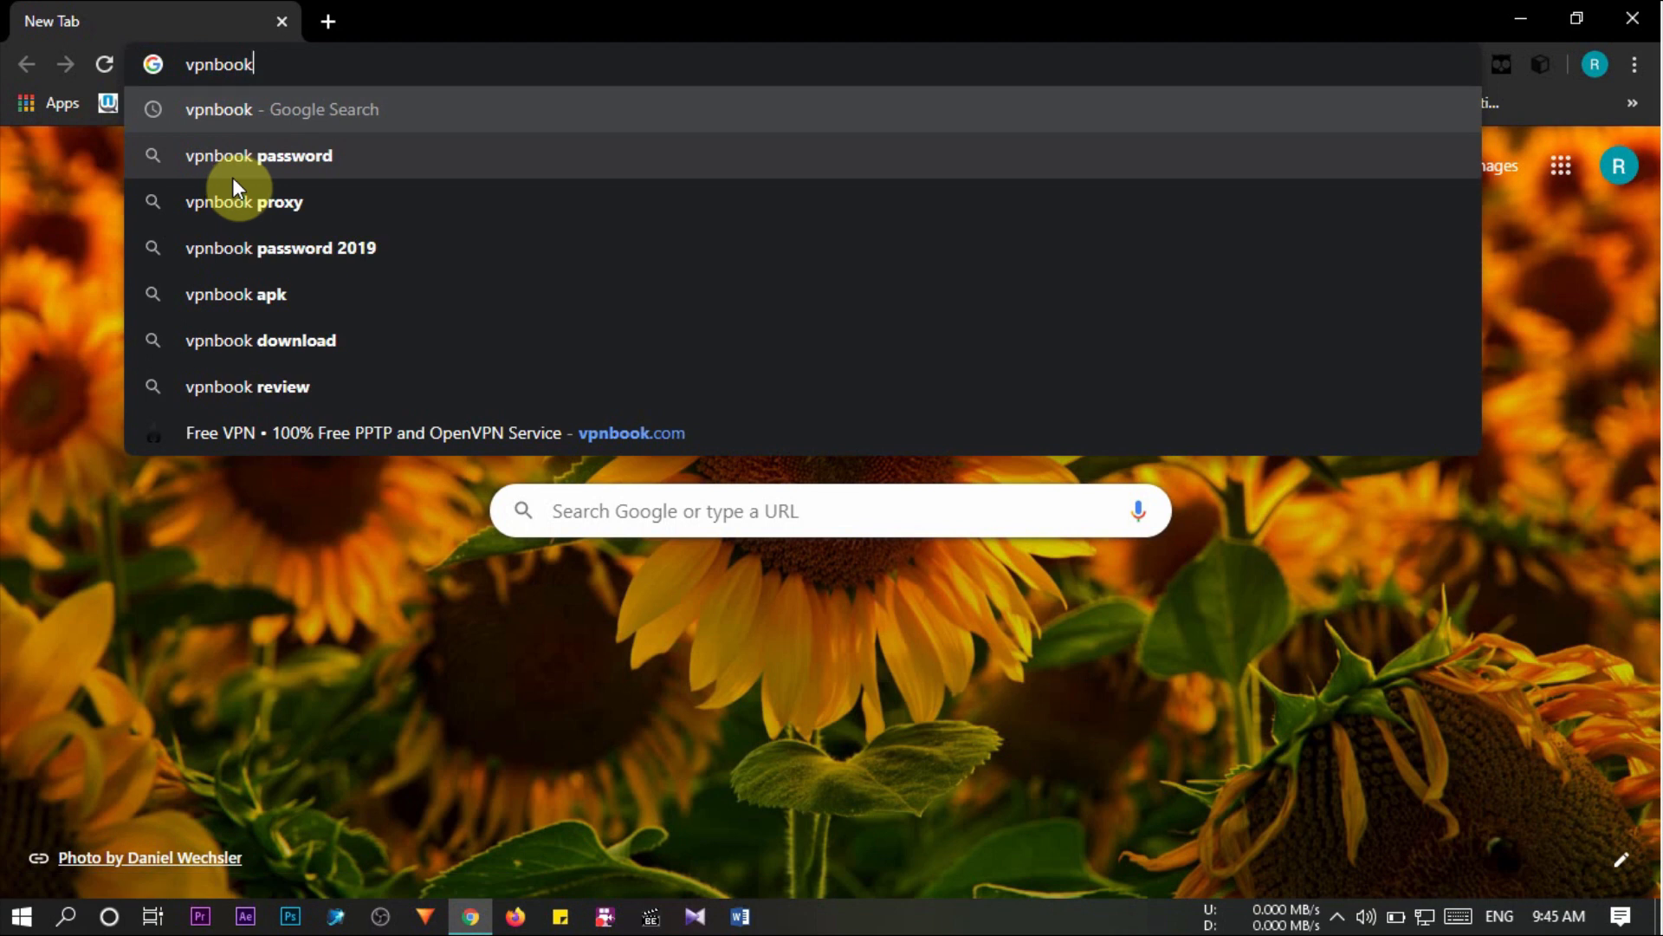
Search the web for vpnbook, turn off the dark page display, and open the VPNBook website
{"action": "left_click", "coordinate": [227, 95]}
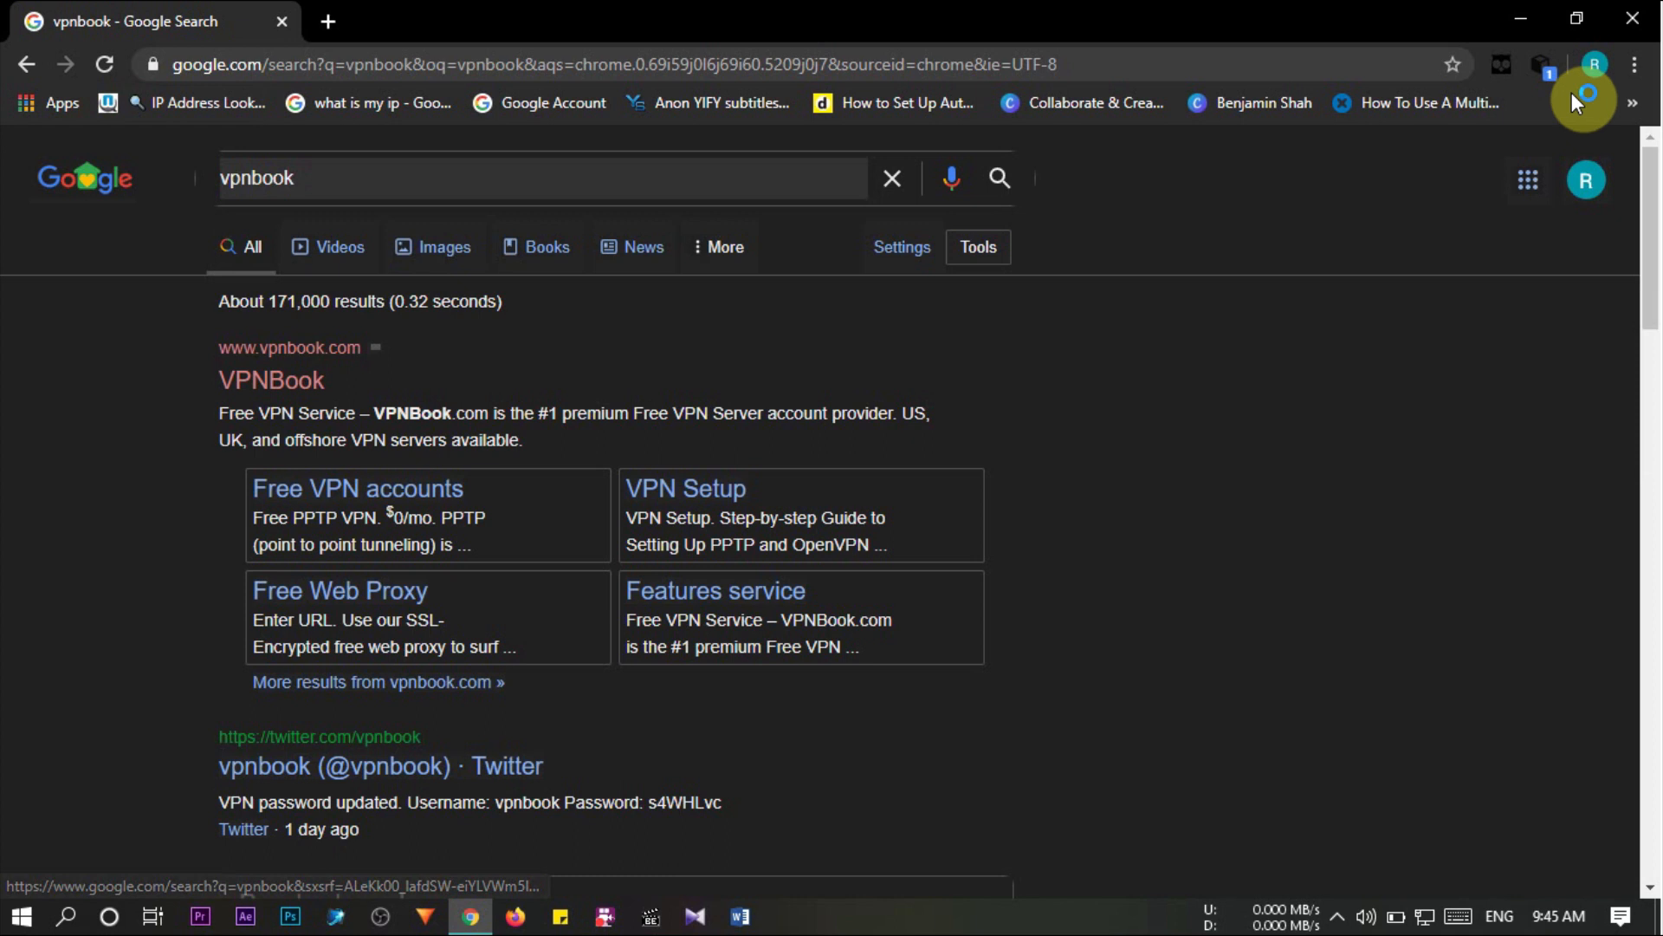
{"action": "left_click", "coordinate": [1507, 72]}
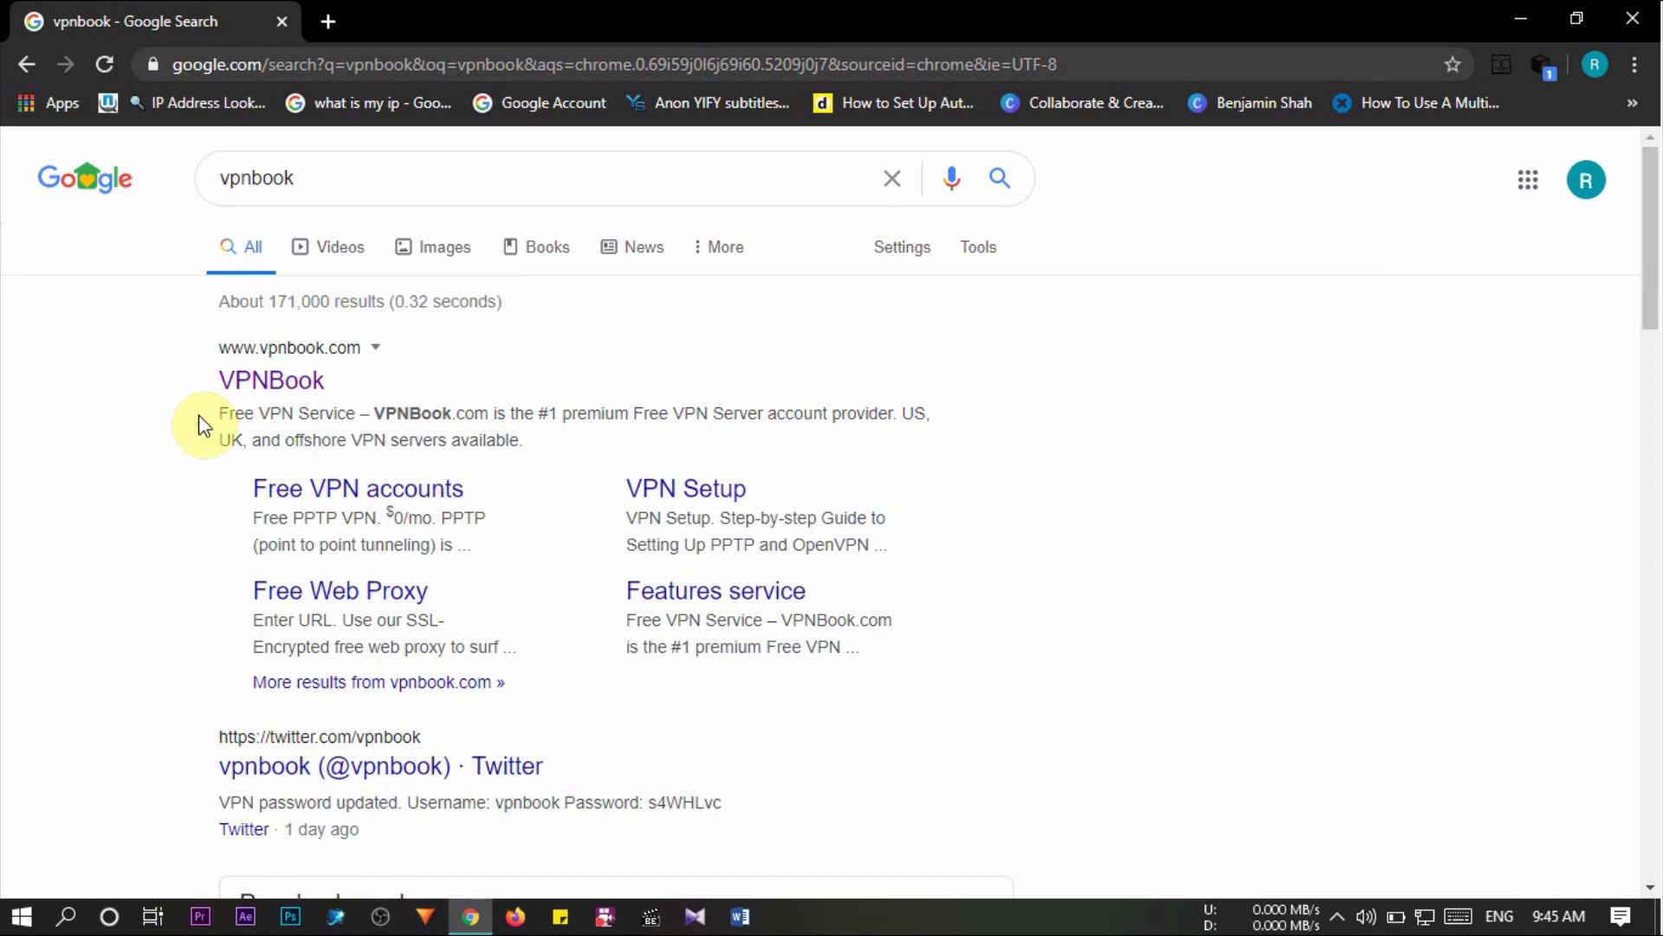
{"action": "left_click", "coordinate": [271, 389]}
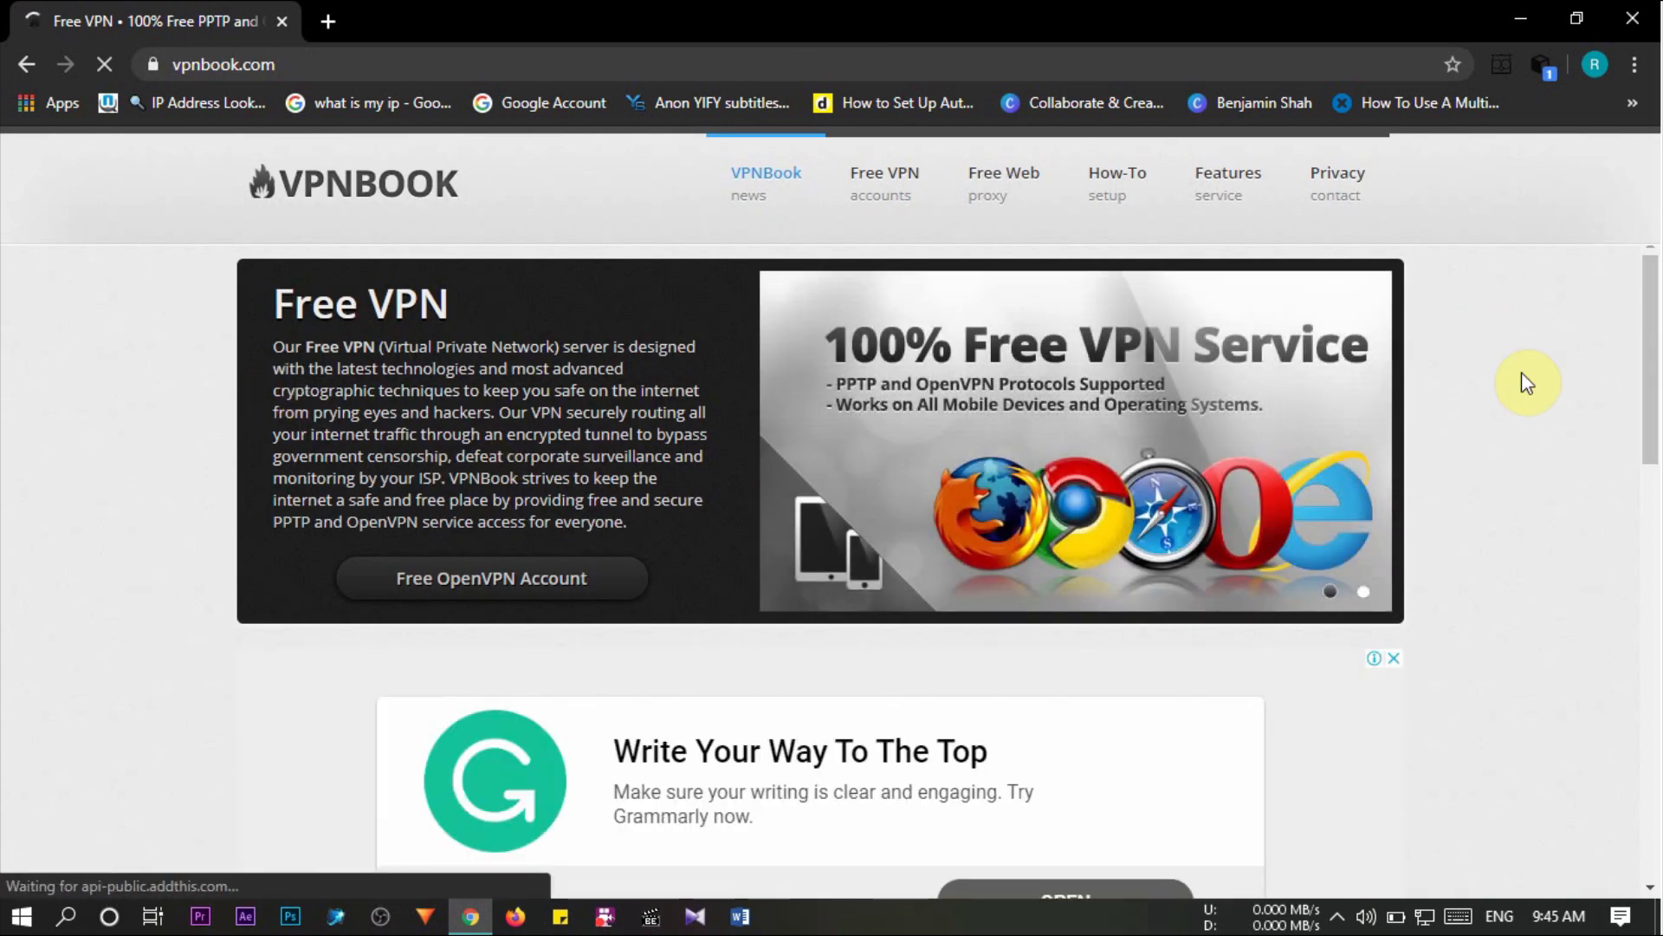
Show the free PPTP VPN account details in the Free OpenVPN and PPTP VPN section
{"action": "scroll", "coordinate": [1655, 346], "scroll_direction": "down", "scroll_amount": 1}
{"action": "left_click_drag", "start_coordinate": [1656, 347], "coordinate": [1655, 615]}
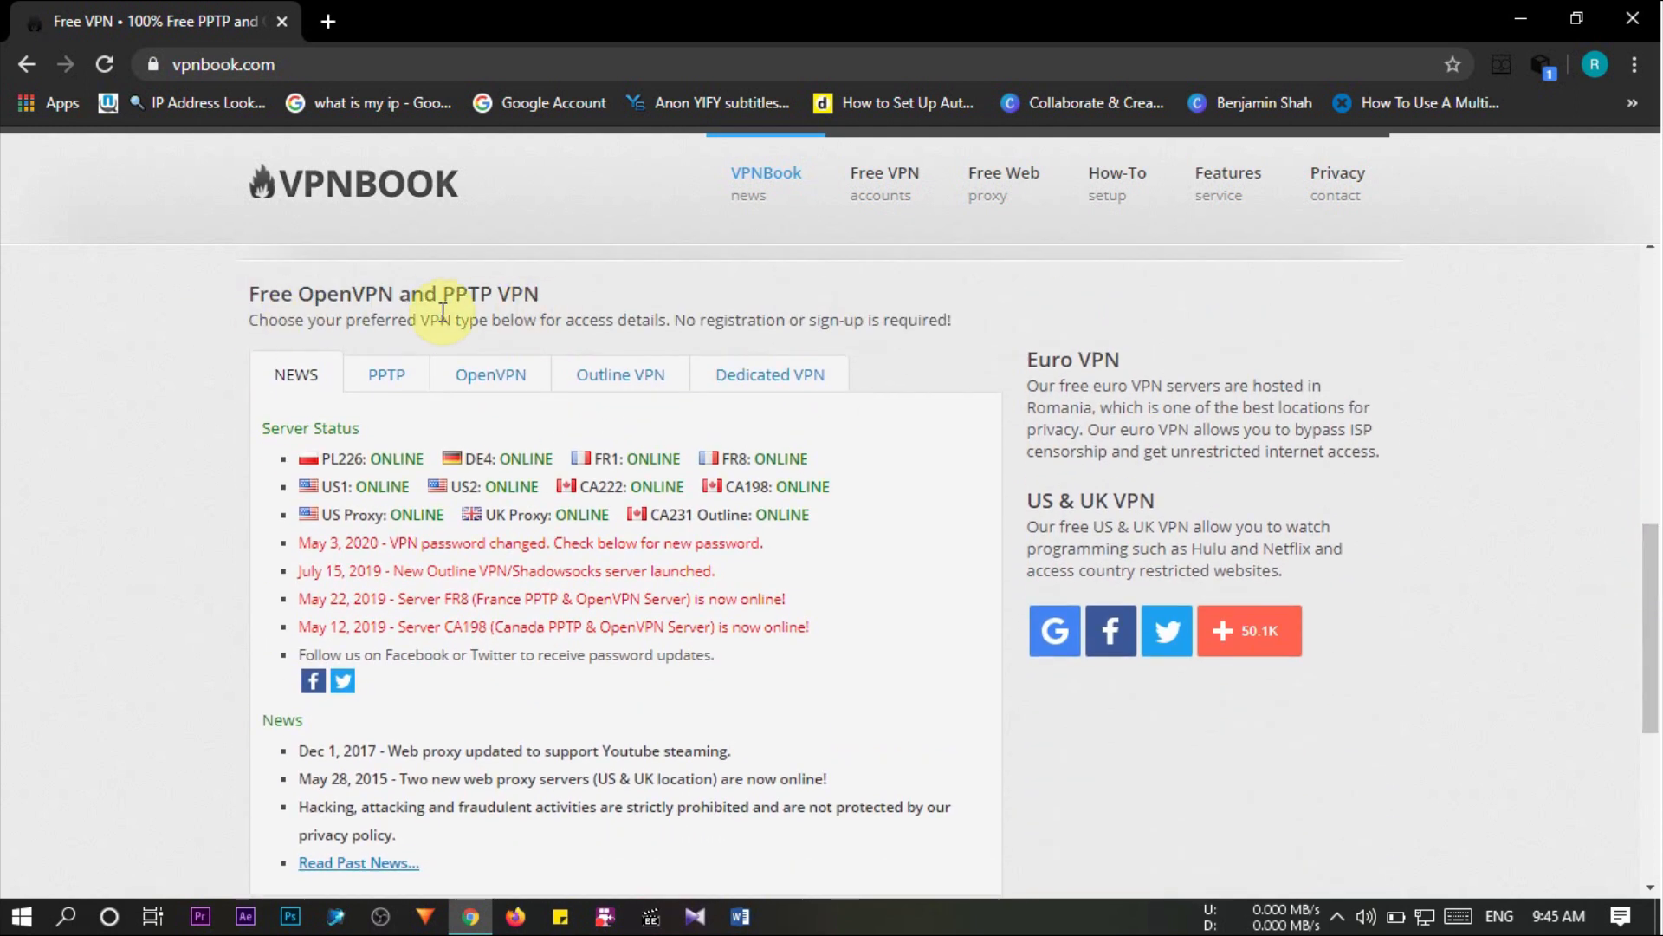
{"action": "left_click", "coordinate": [394, 388]}
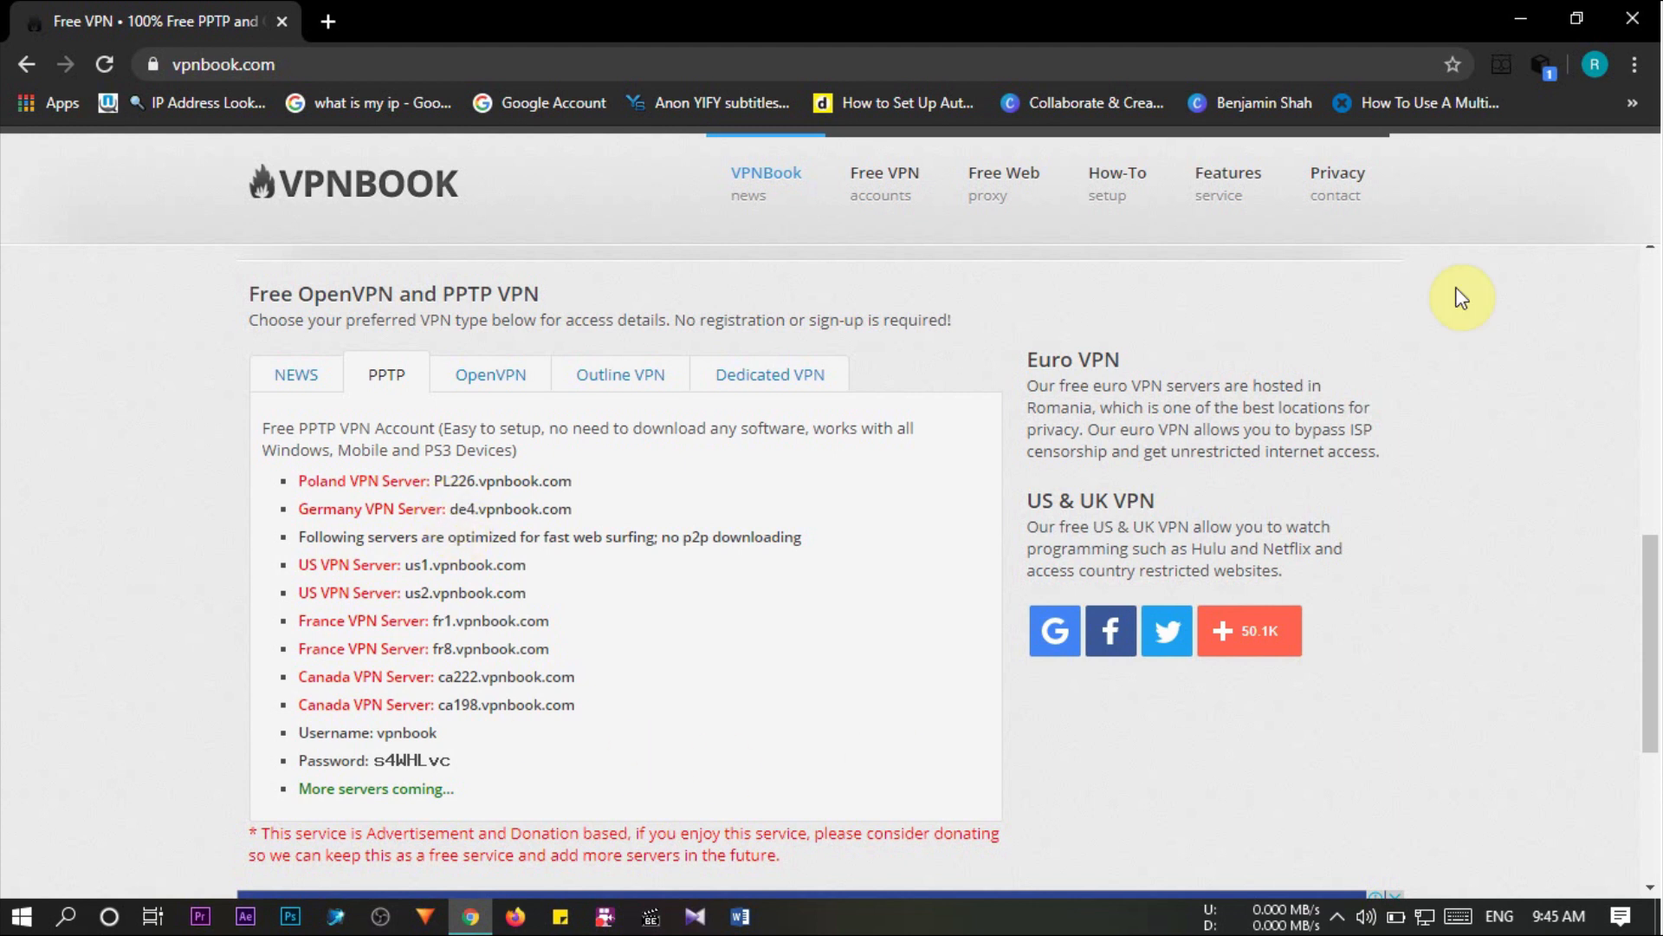
{"action": "left_click", "coordinate": [1527, 22]}
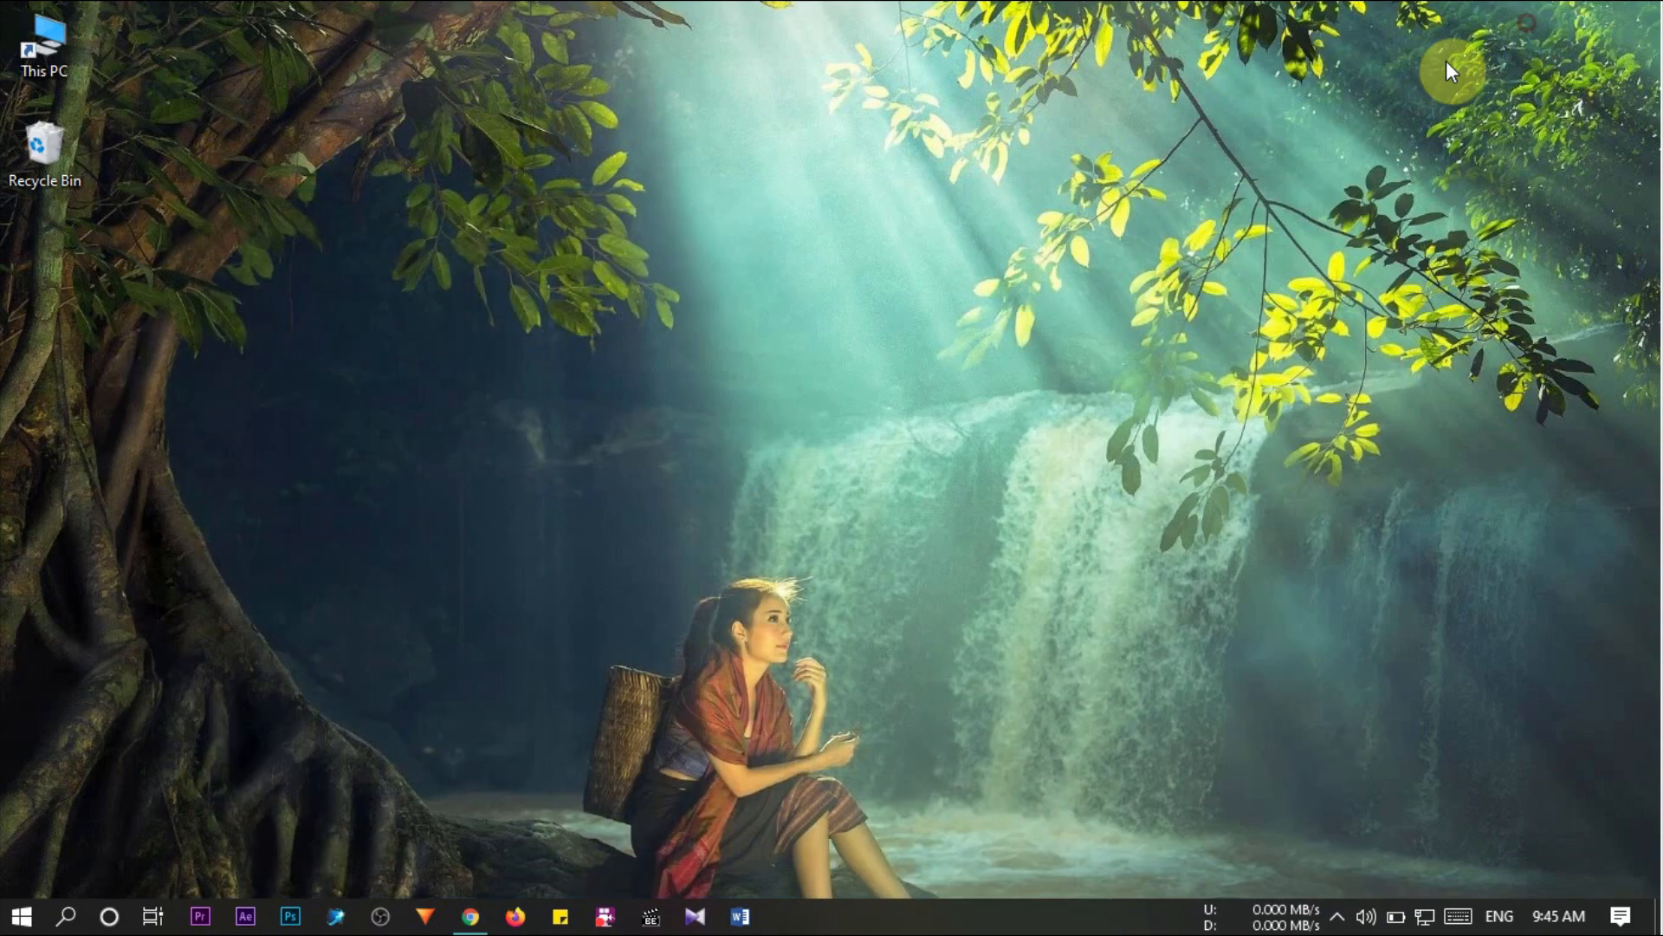
{"action": "right_click", "coordinate": [674, 243]}
{"action": "left_click", "coordinate": [714, 312]}
{"action": "right_click", "coordinate": [711, 300]}
{"action": "left_click", "coordinate": [754, 368]}
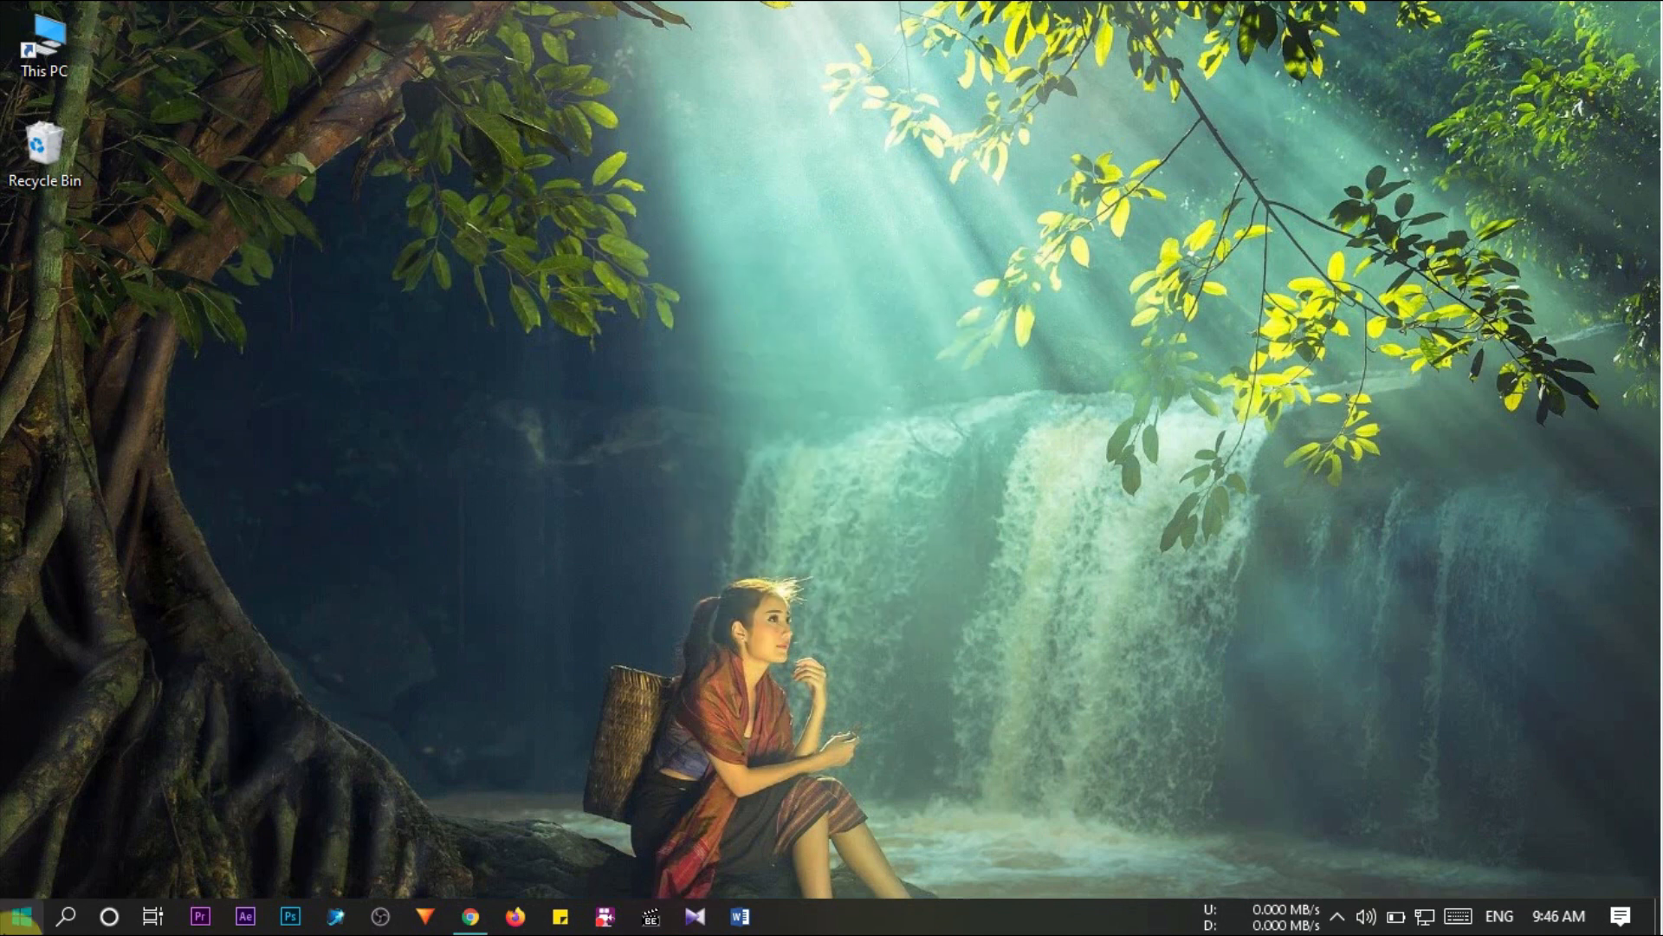
Open the VPN page of the Windows network settings and start adding a VPN connection
{"action": "left_click", "coordinate": [22, 916]}
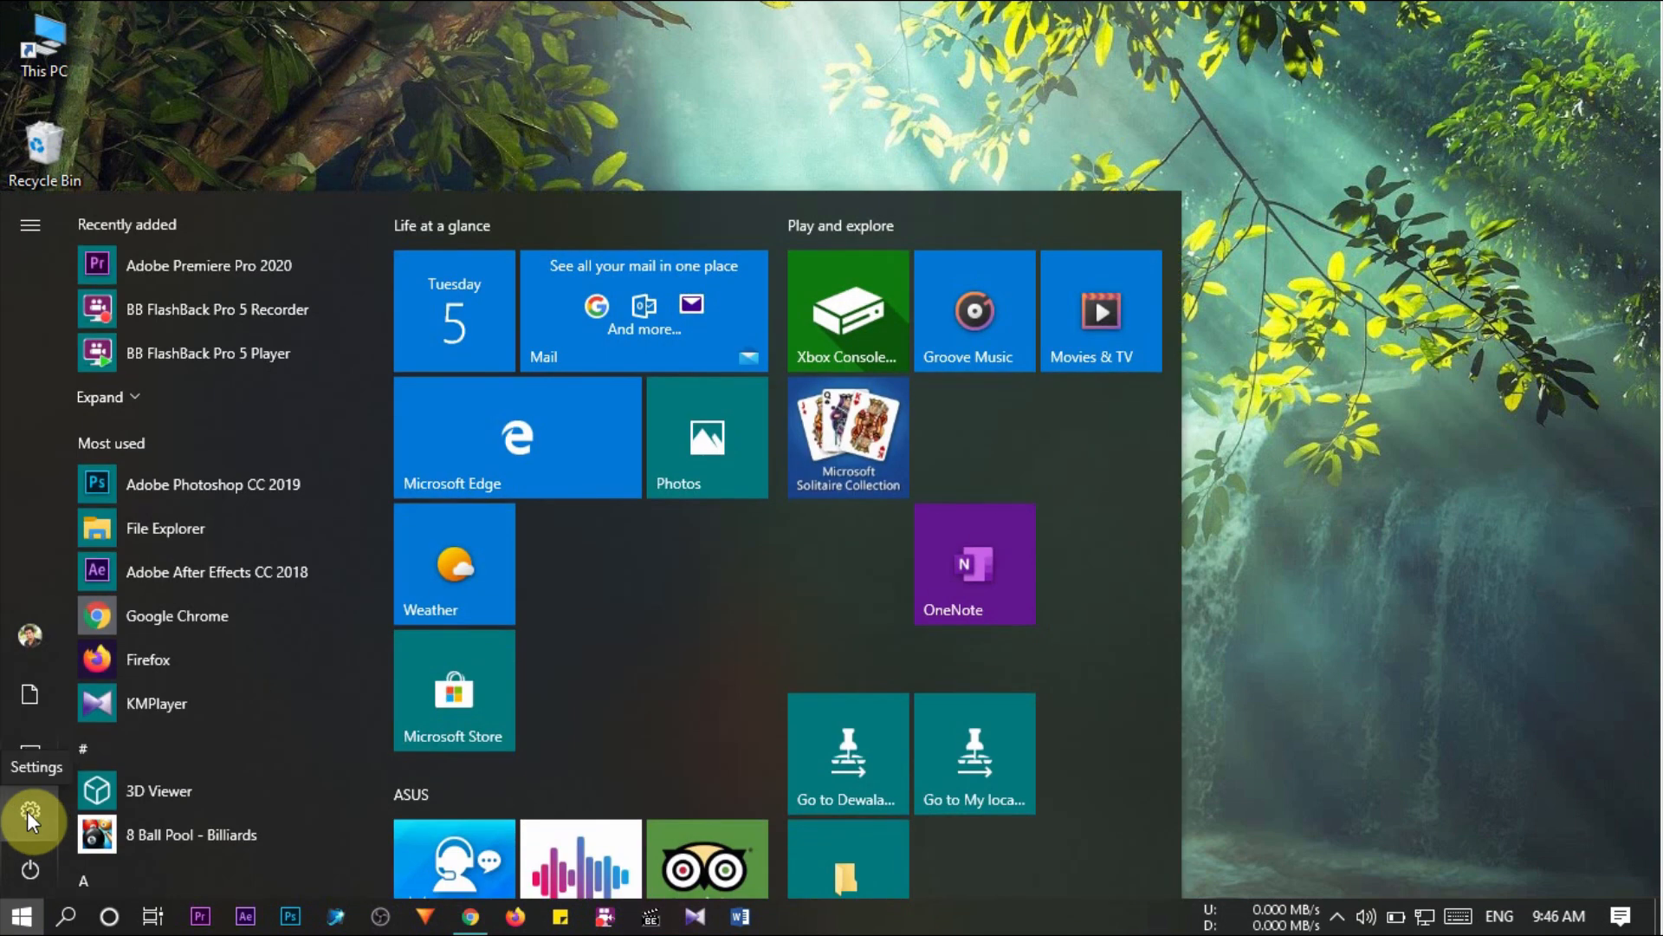
{"action": "left_click", "coordinate": [27, 811]}
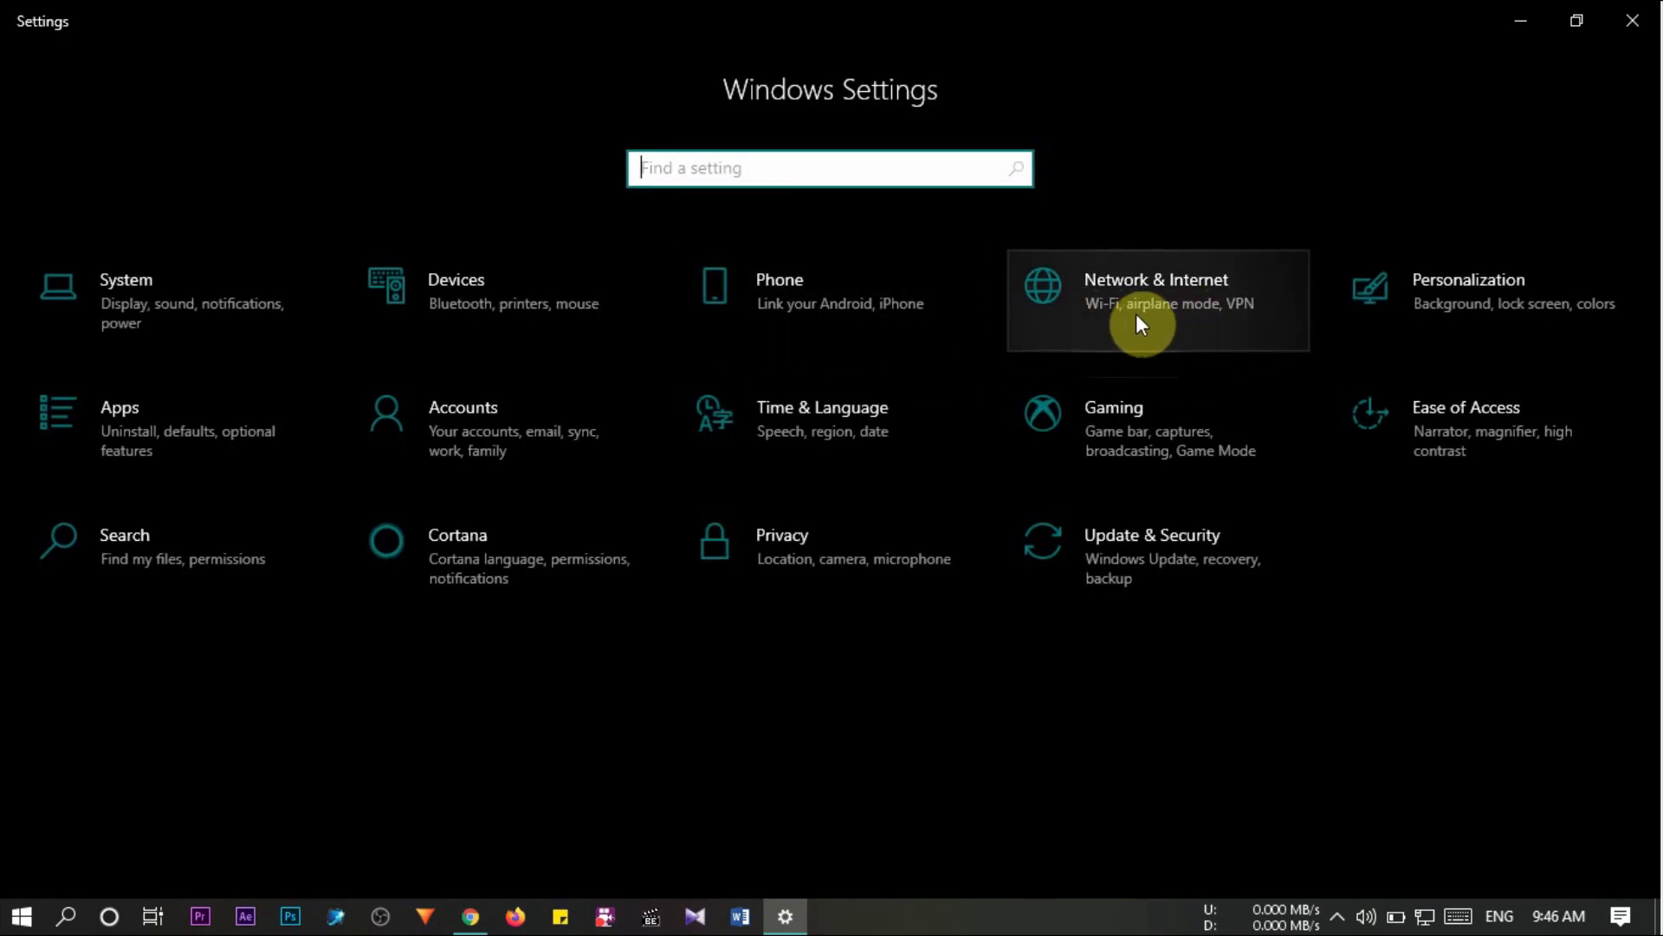
{"action": "left_click", "coordinate": [1137, 318]}
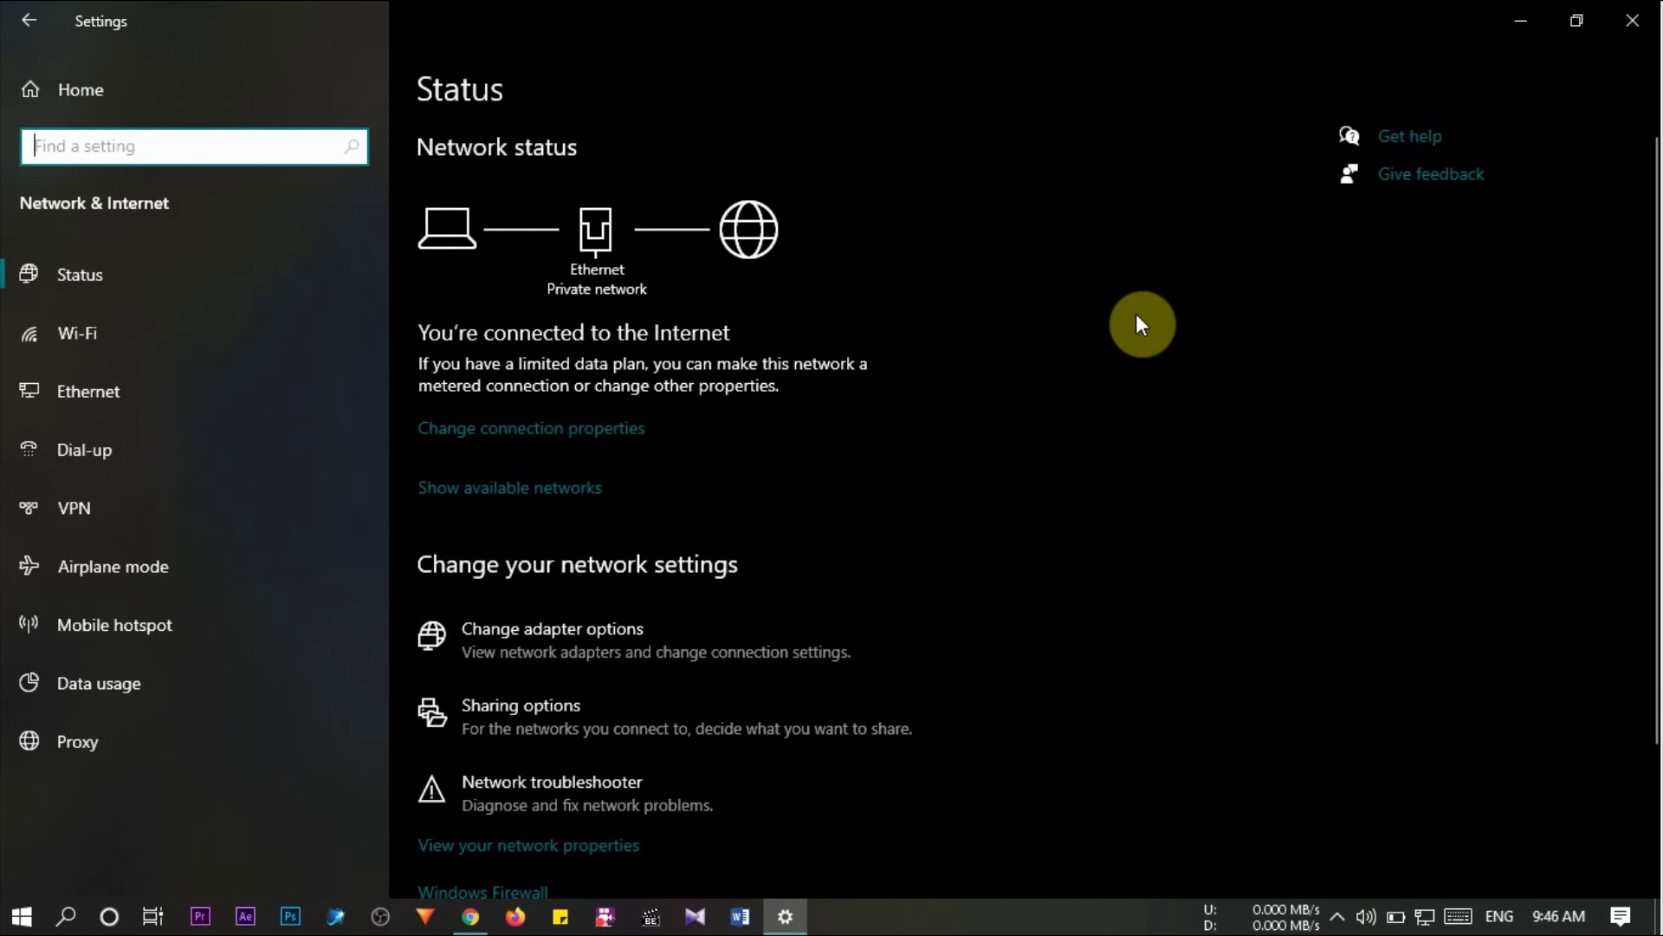
{"action": "left_click", "coordinate": [77, 512]}
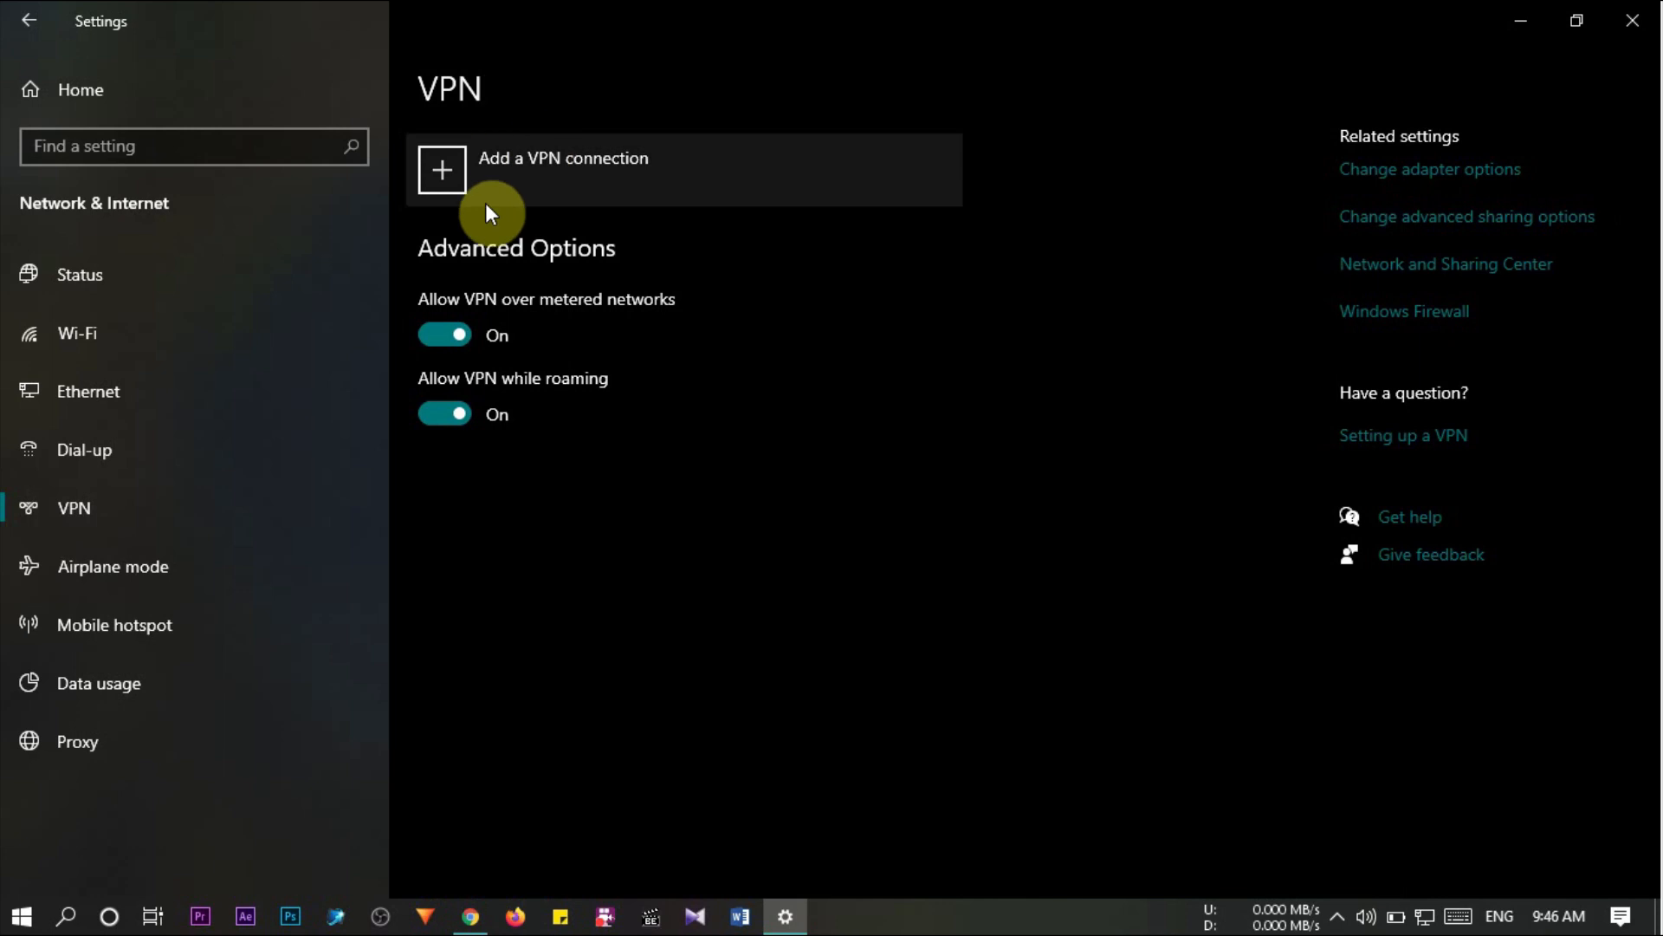
{"action": "left_click", "coordinate": [428, 171]}
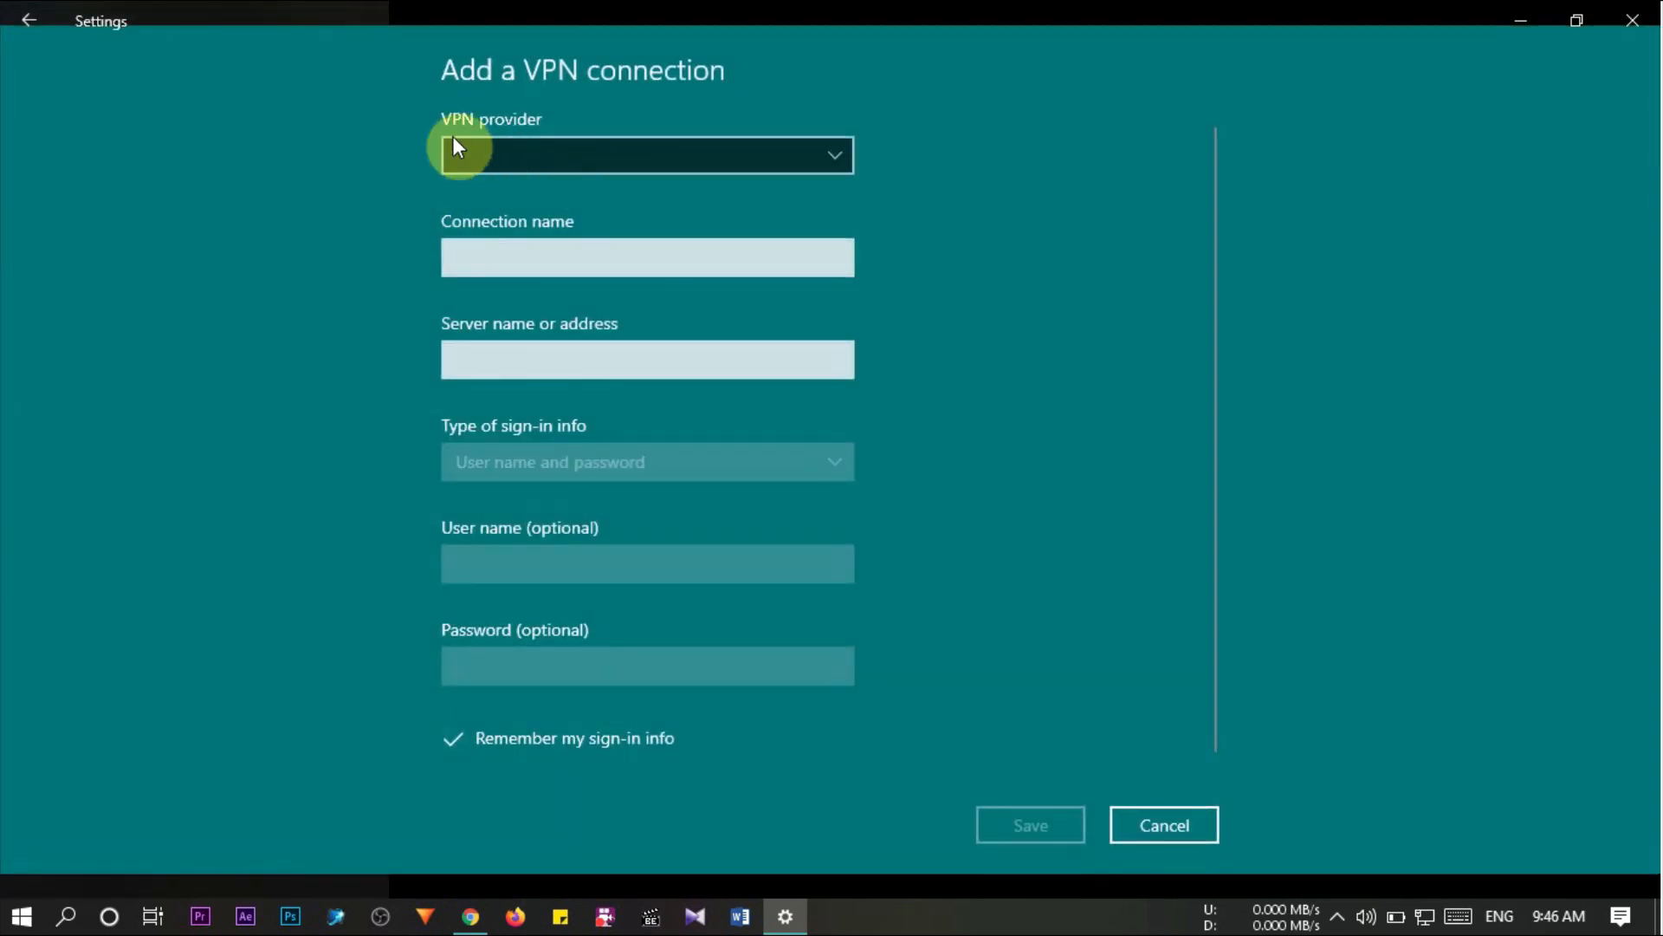
Set the VPN provider to Windows (built-in) and name the connection Germany_VPN
{"action": "left_click", "coordinate": [661, 156]}
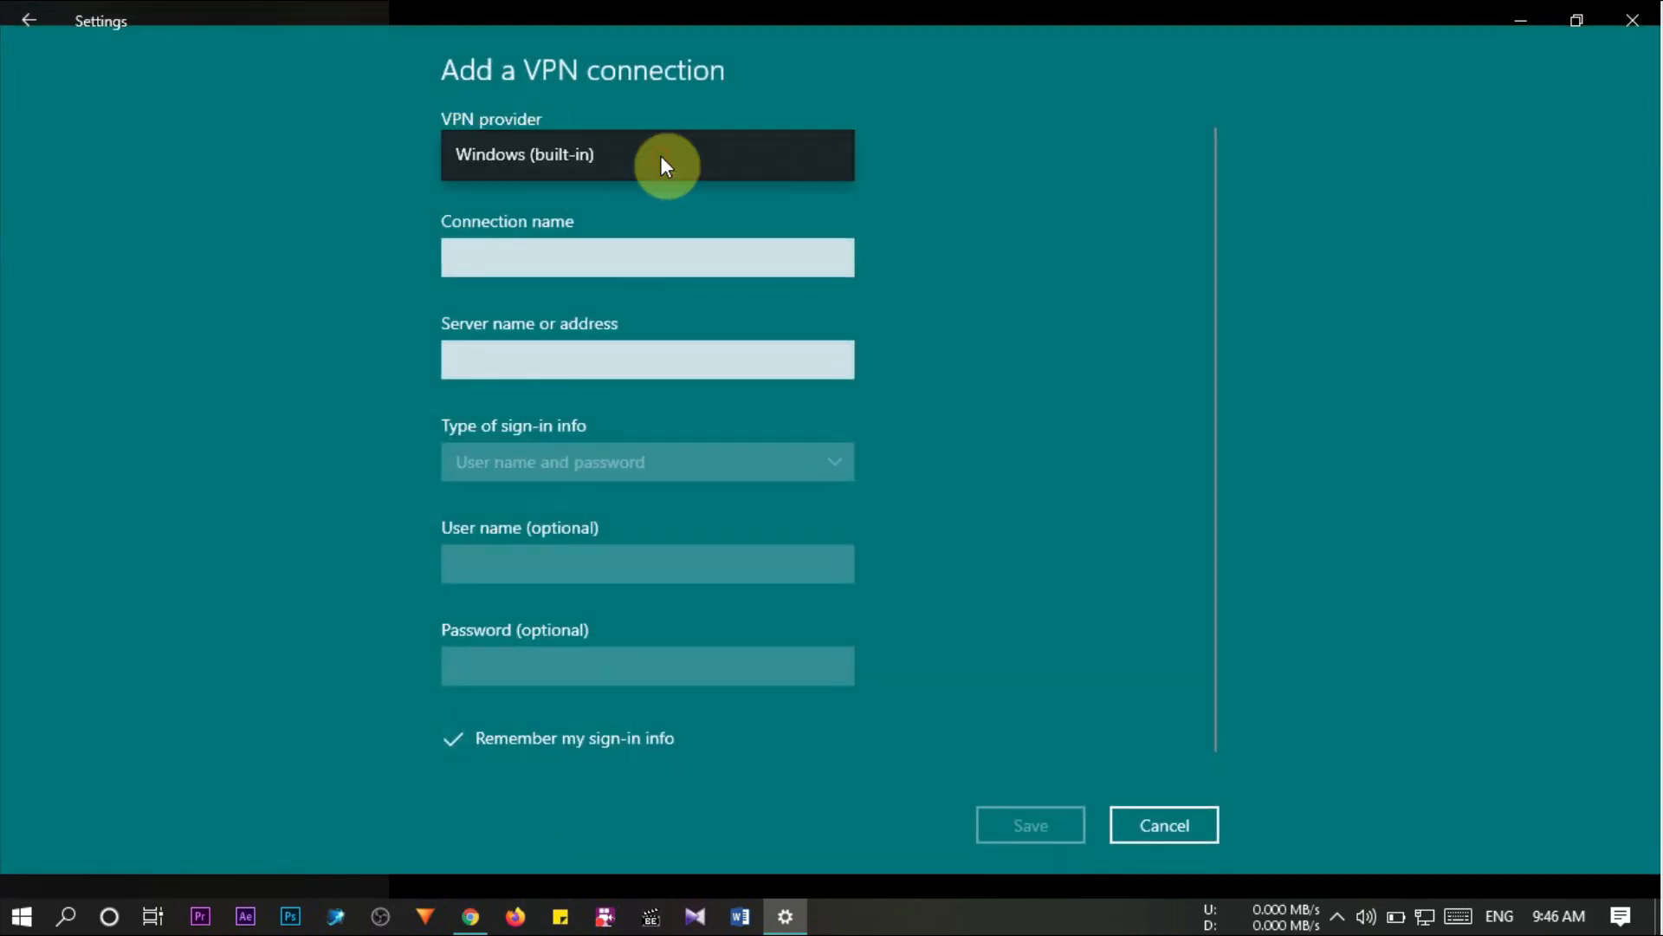
{"action": "left_click", "coordinate": [547, 162]}
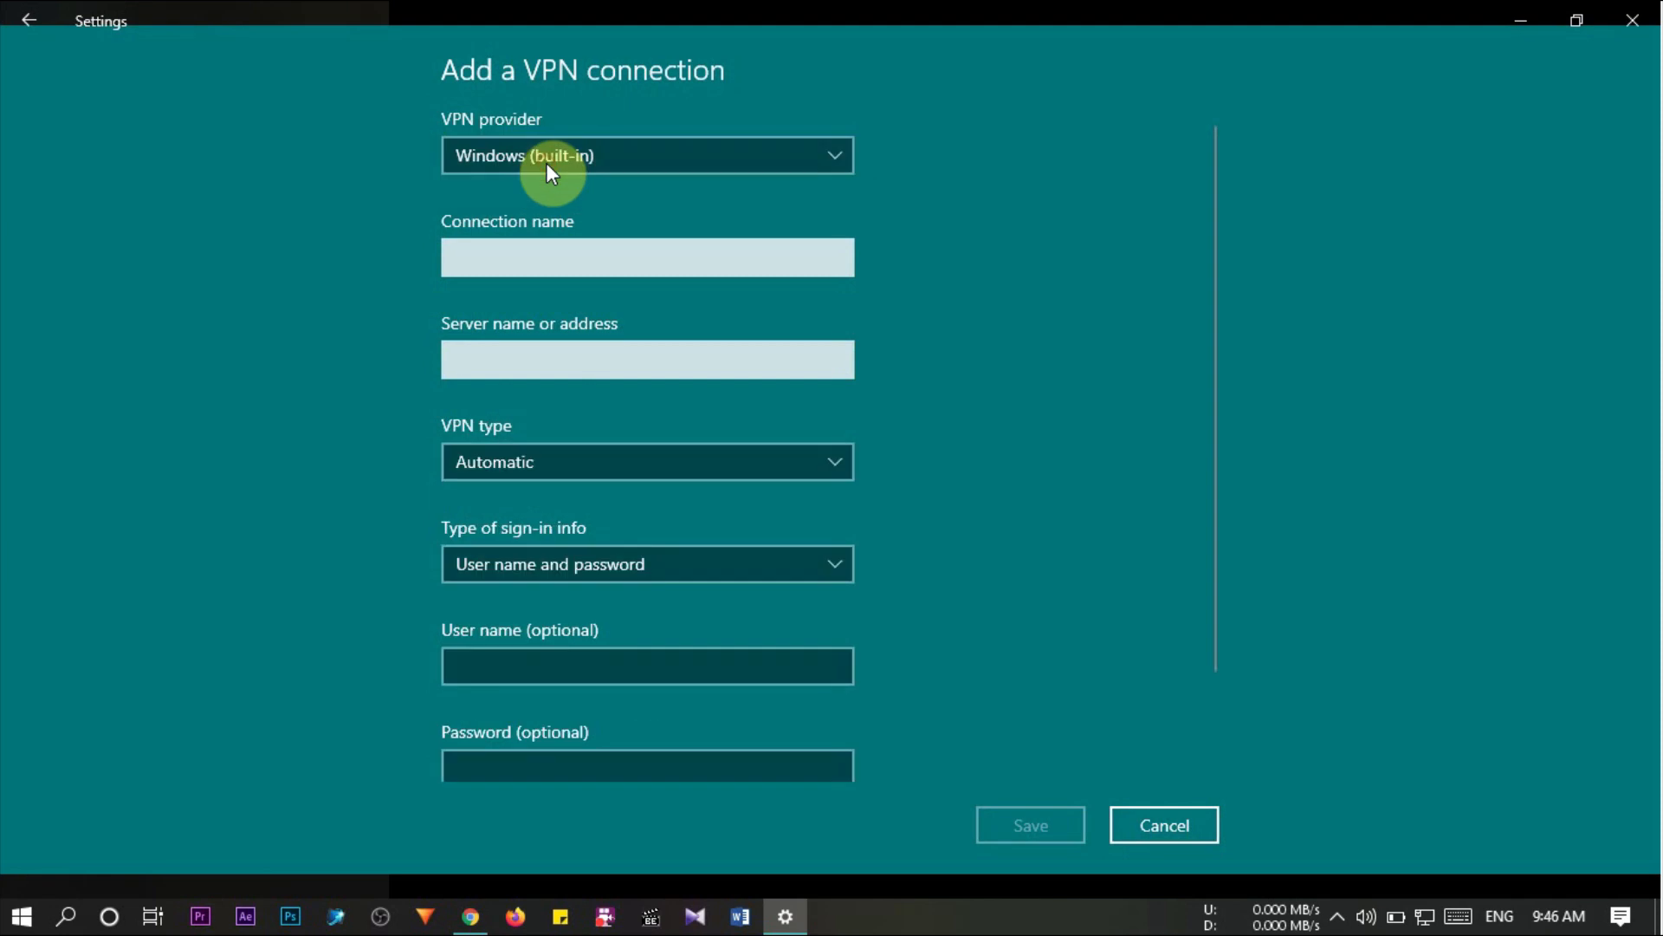
{"action": "left_click", "coordinate": [531, 260]}
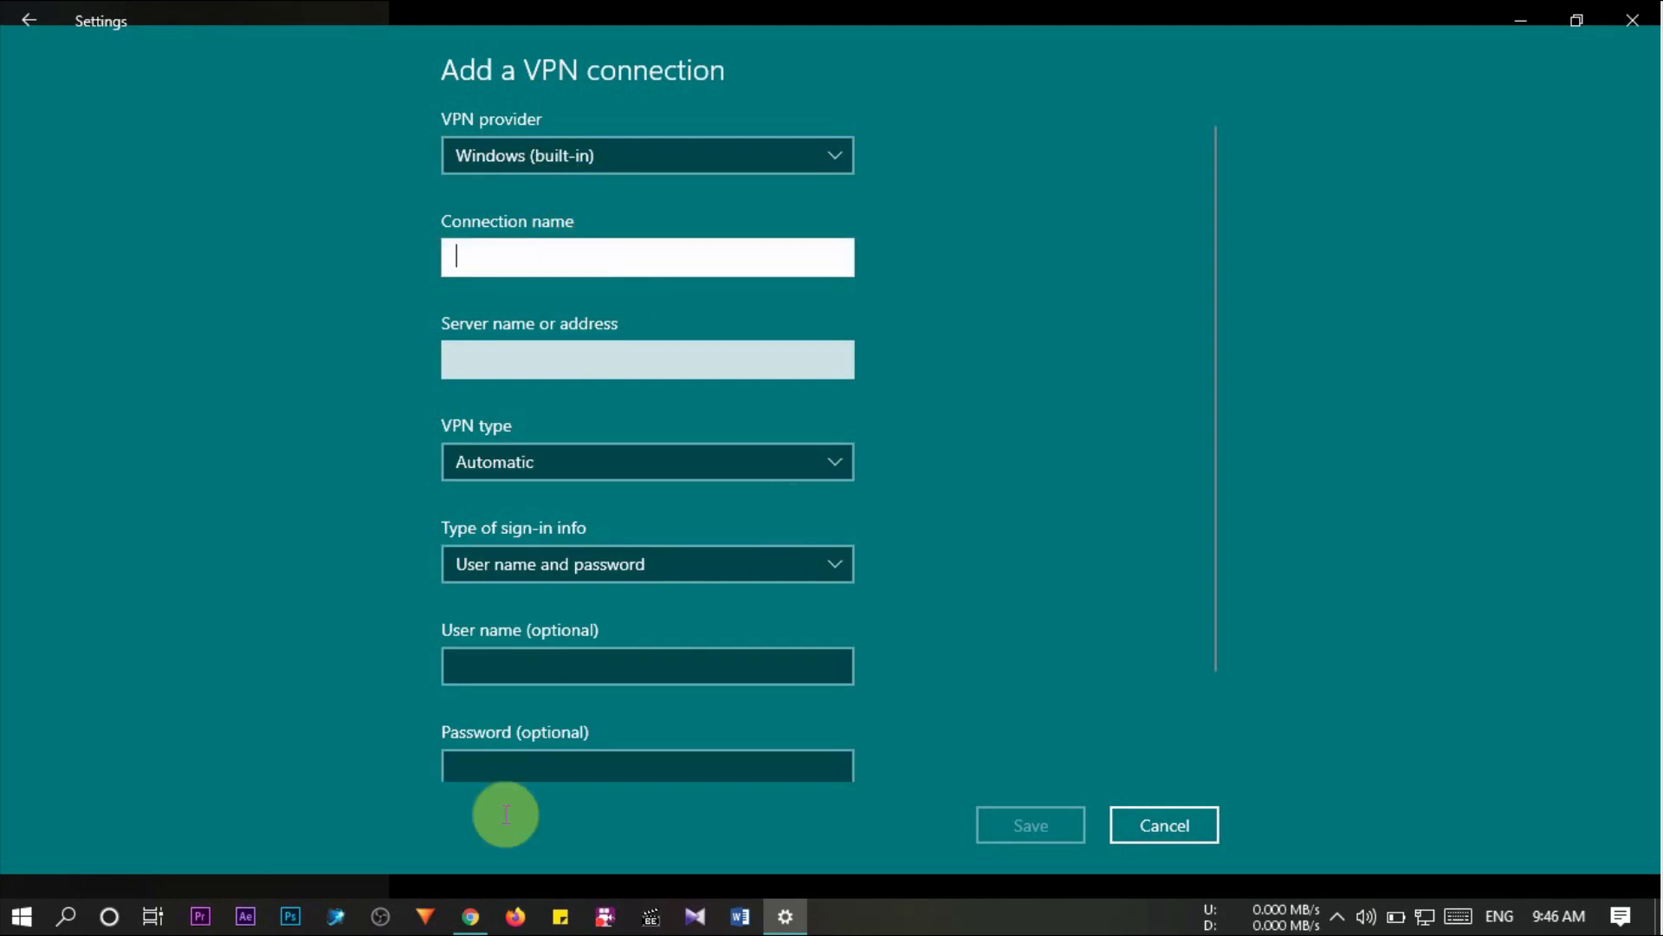
{"action": "left_click", "coordinate": [470, 916]}
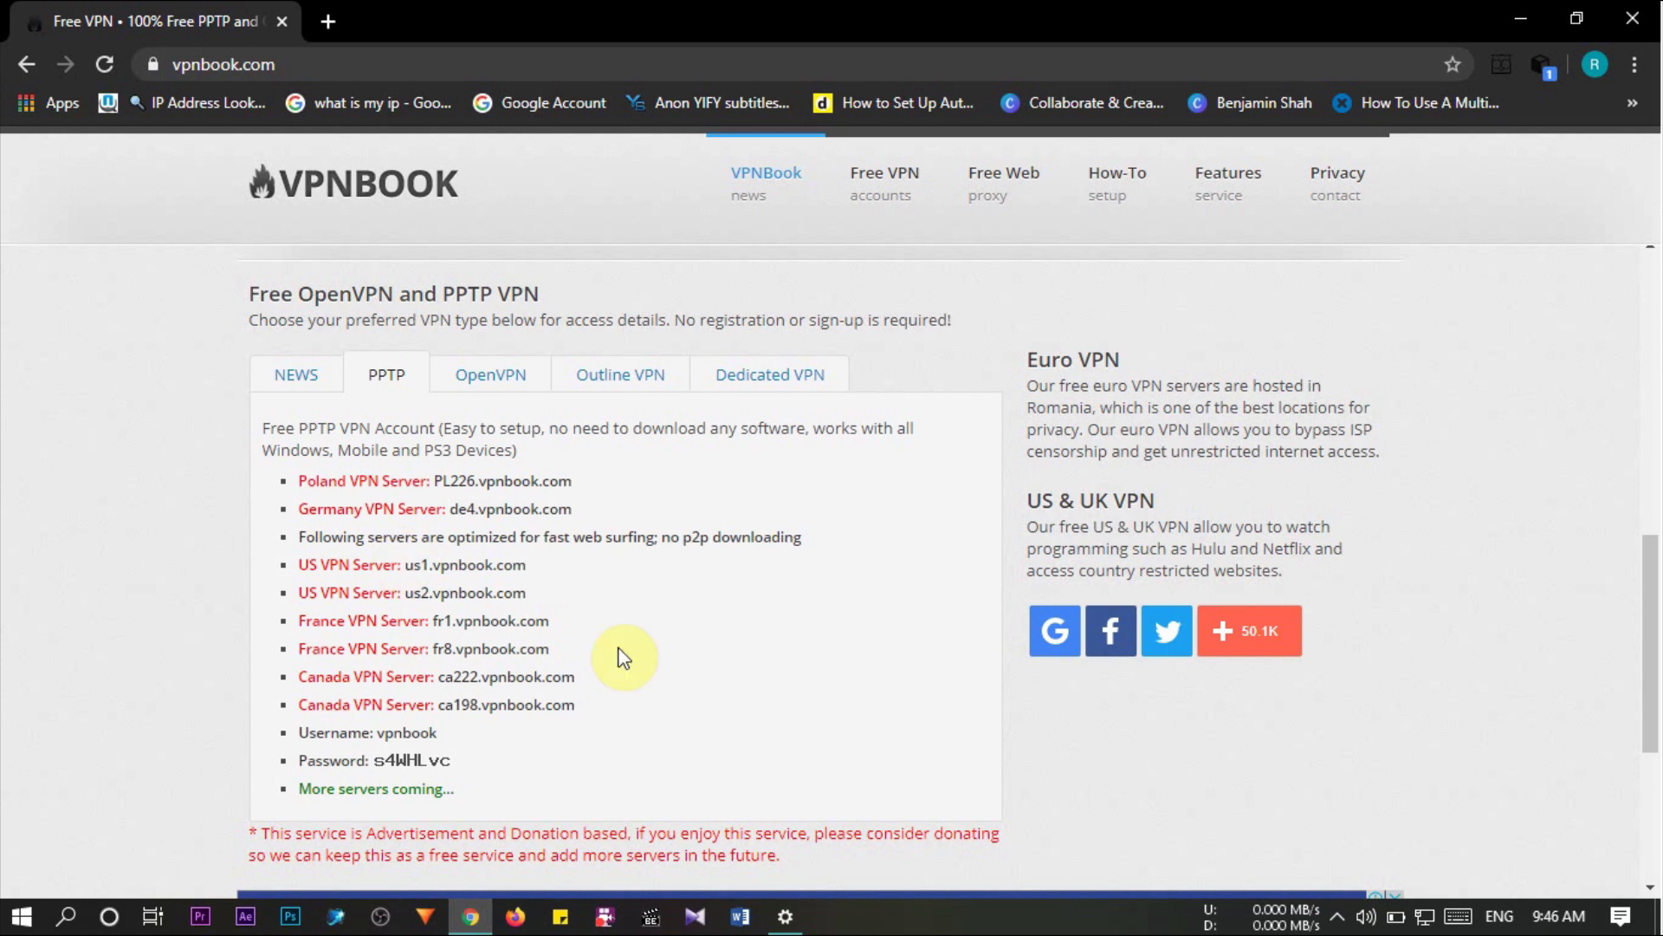
{"action": "left_click", "coordinate": [786, 919]}
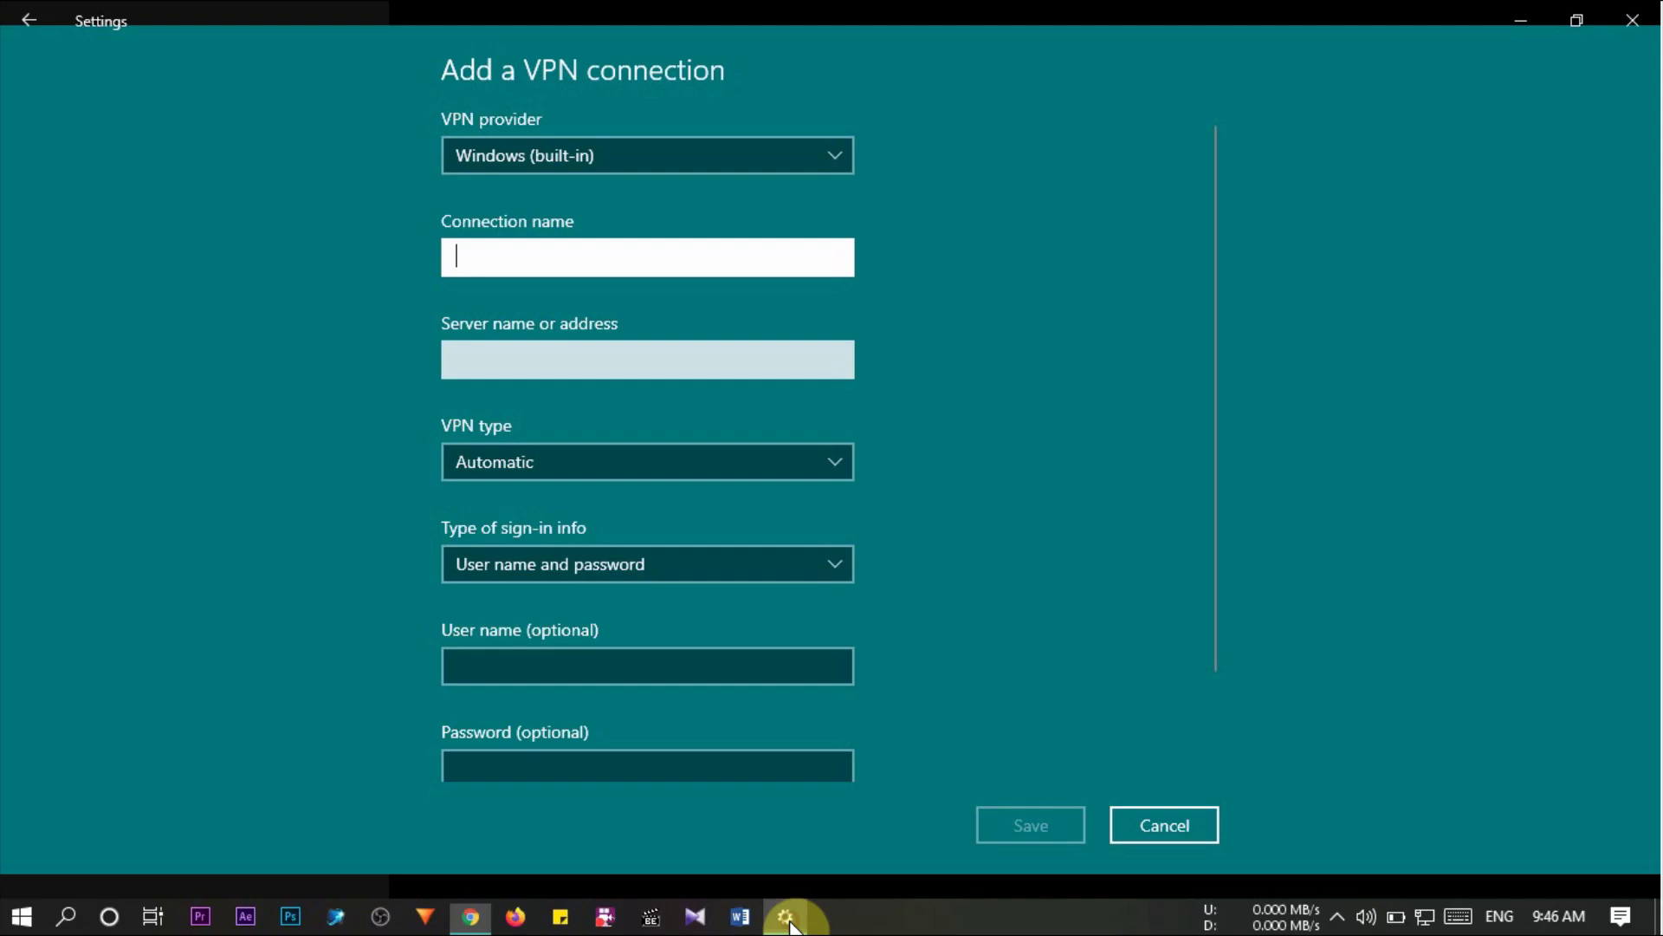
{"action": "type", "text": "Ge"}
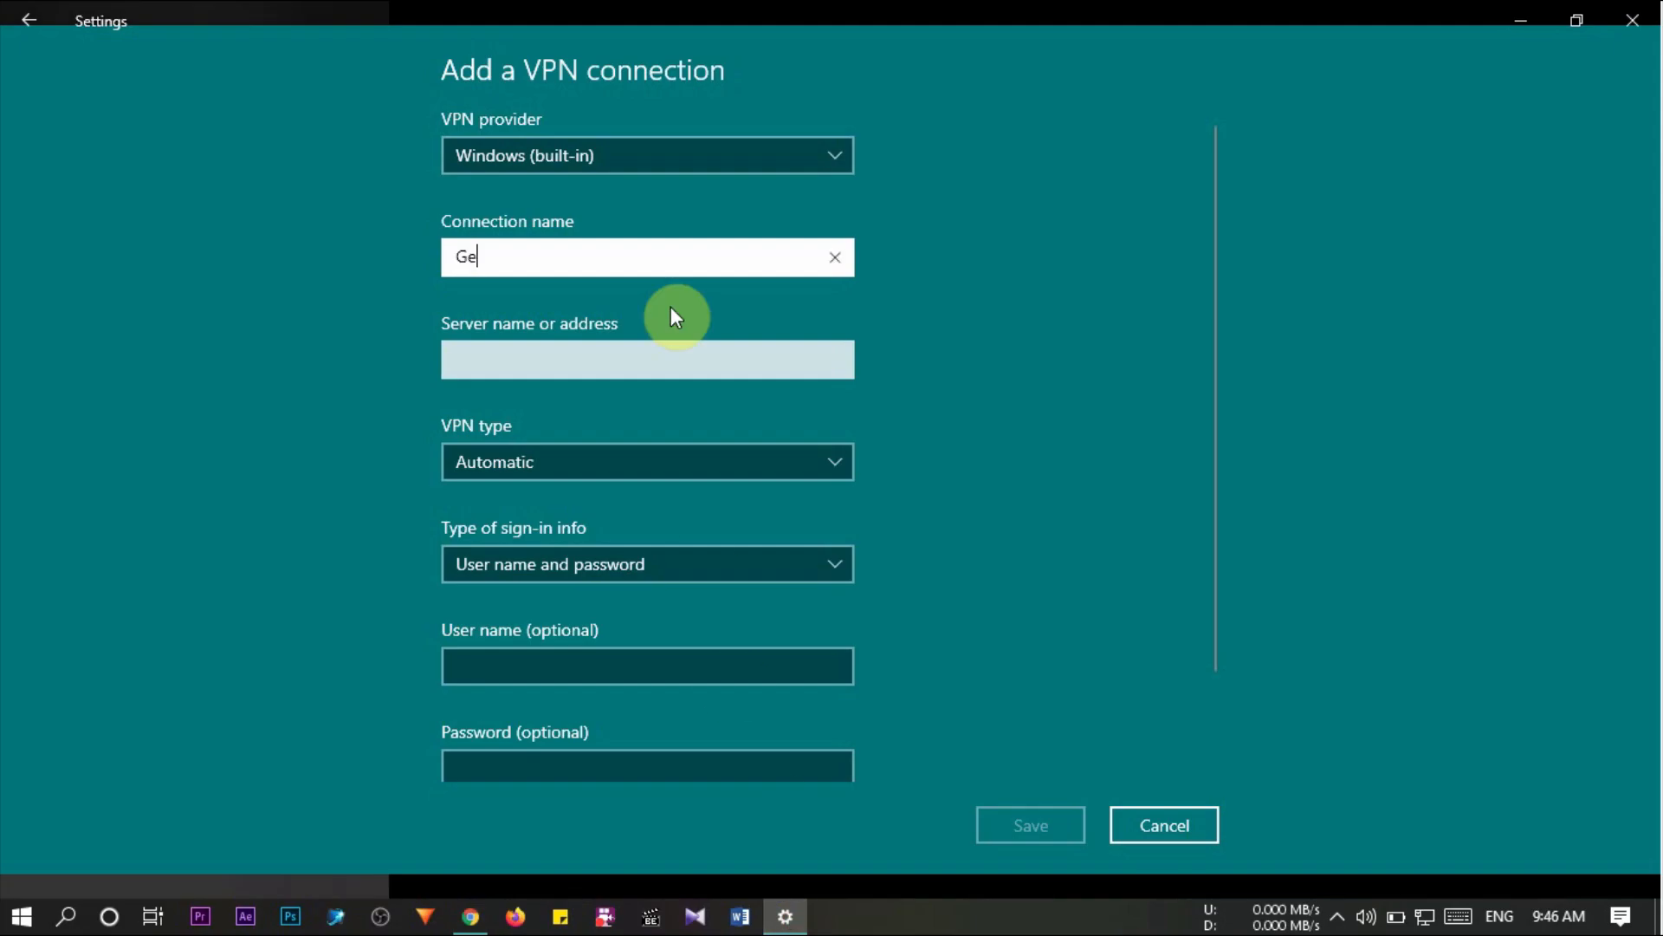
{"action": "type", "text": "rmany_VPN"}
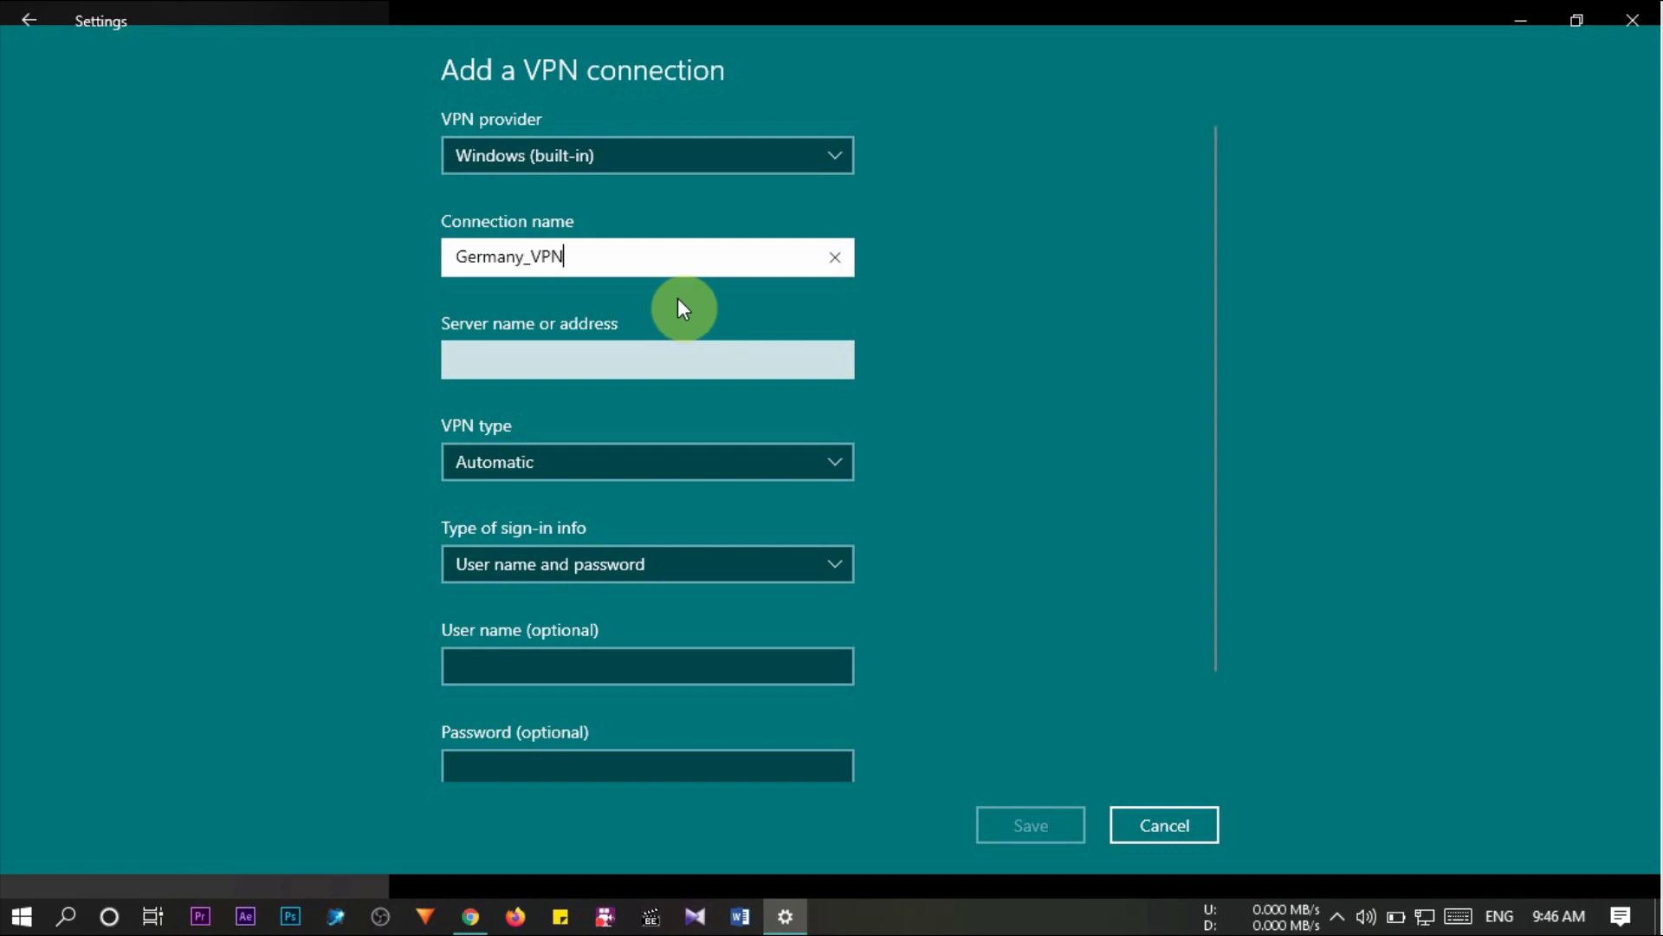
Copy the Germany server address de4.vpnbook.com from the VPNBook page into the connection's server name or address
{"action": "left_click", "coordinate": [654, 362]}
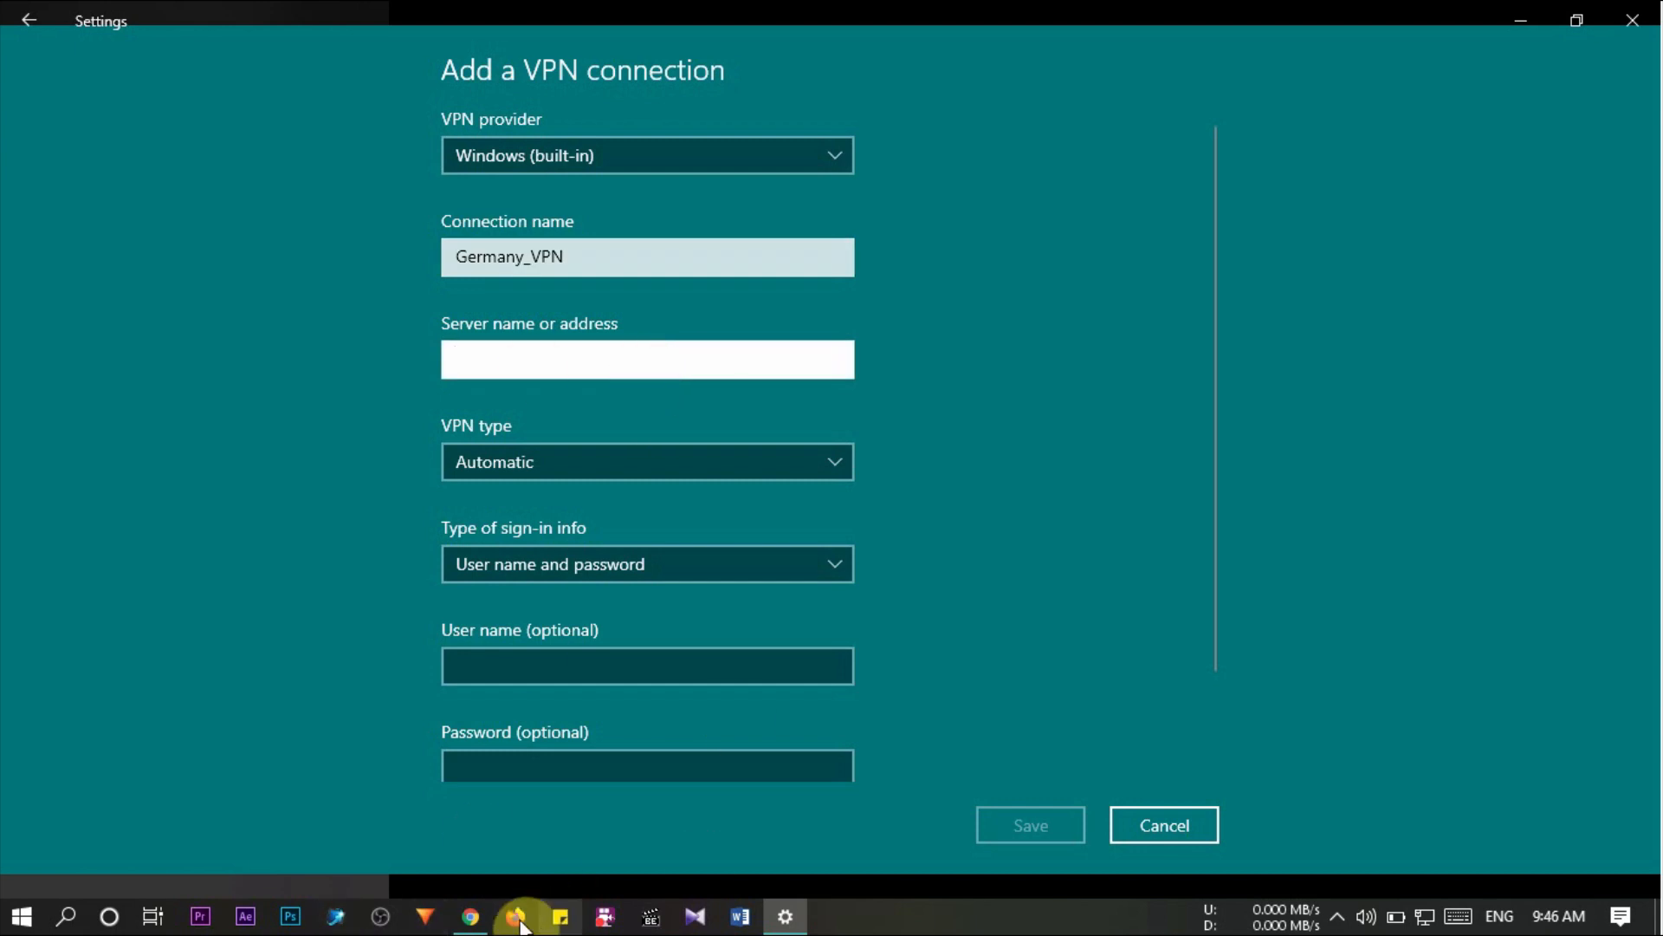
{"action": "left_click", "coordinate": [481, 915]}
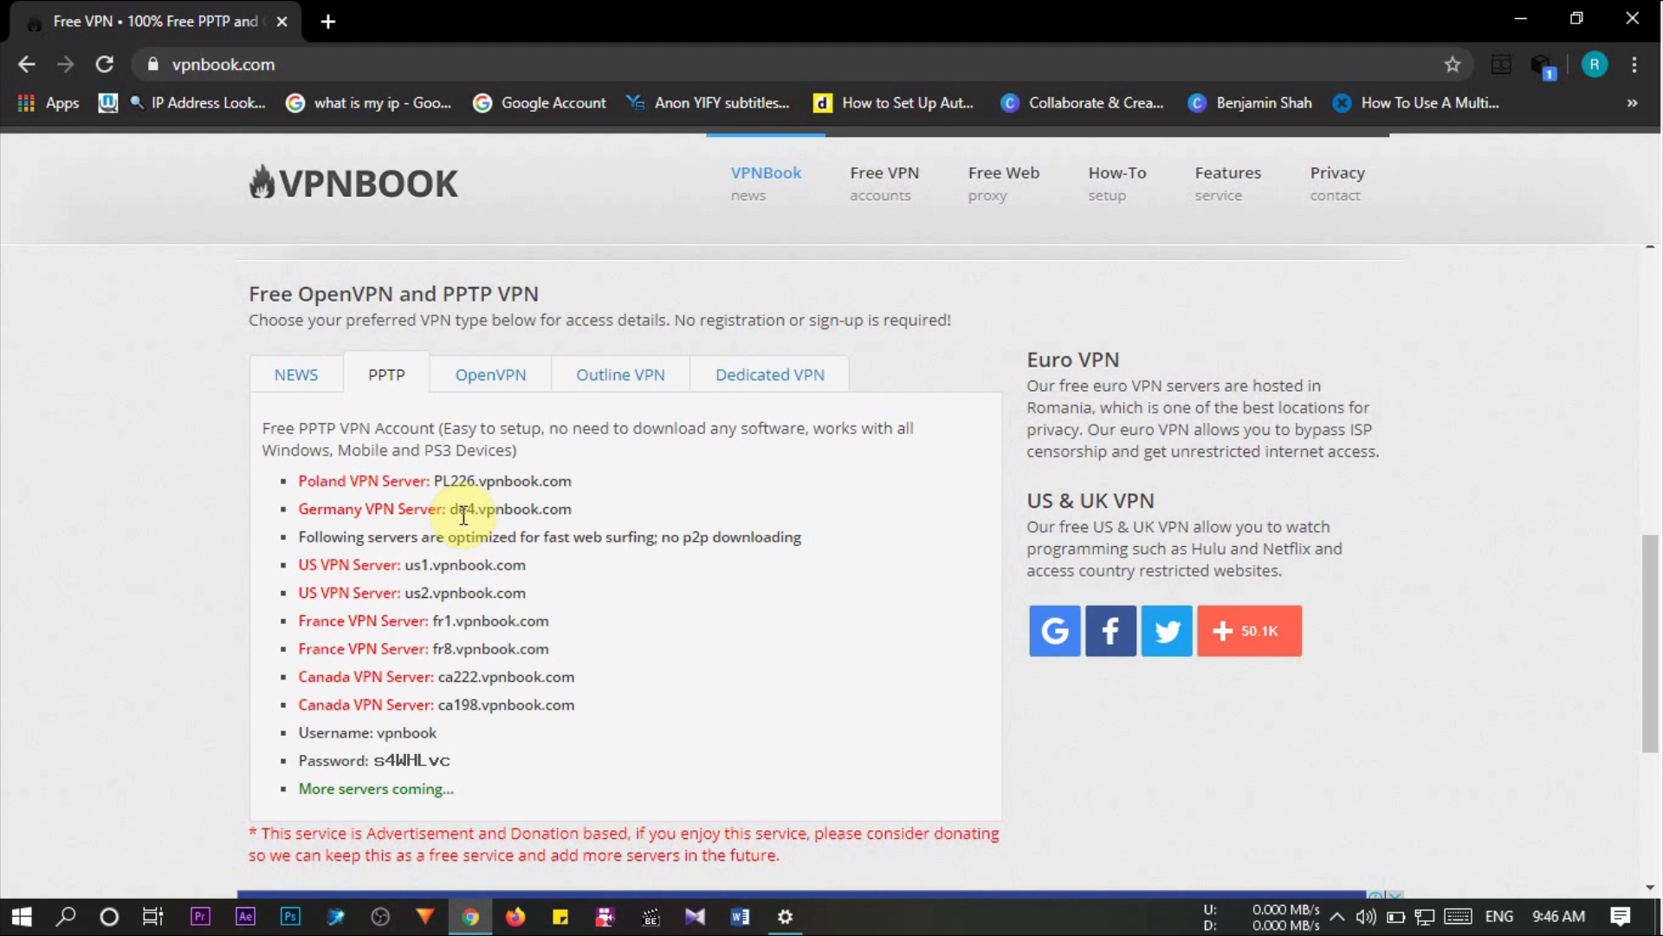
{"action": "left_click_drag", "start_coordinate": [450, 511], "coordinate": [579, 520]}
{"action": "key", "text": "ctrl+c"}
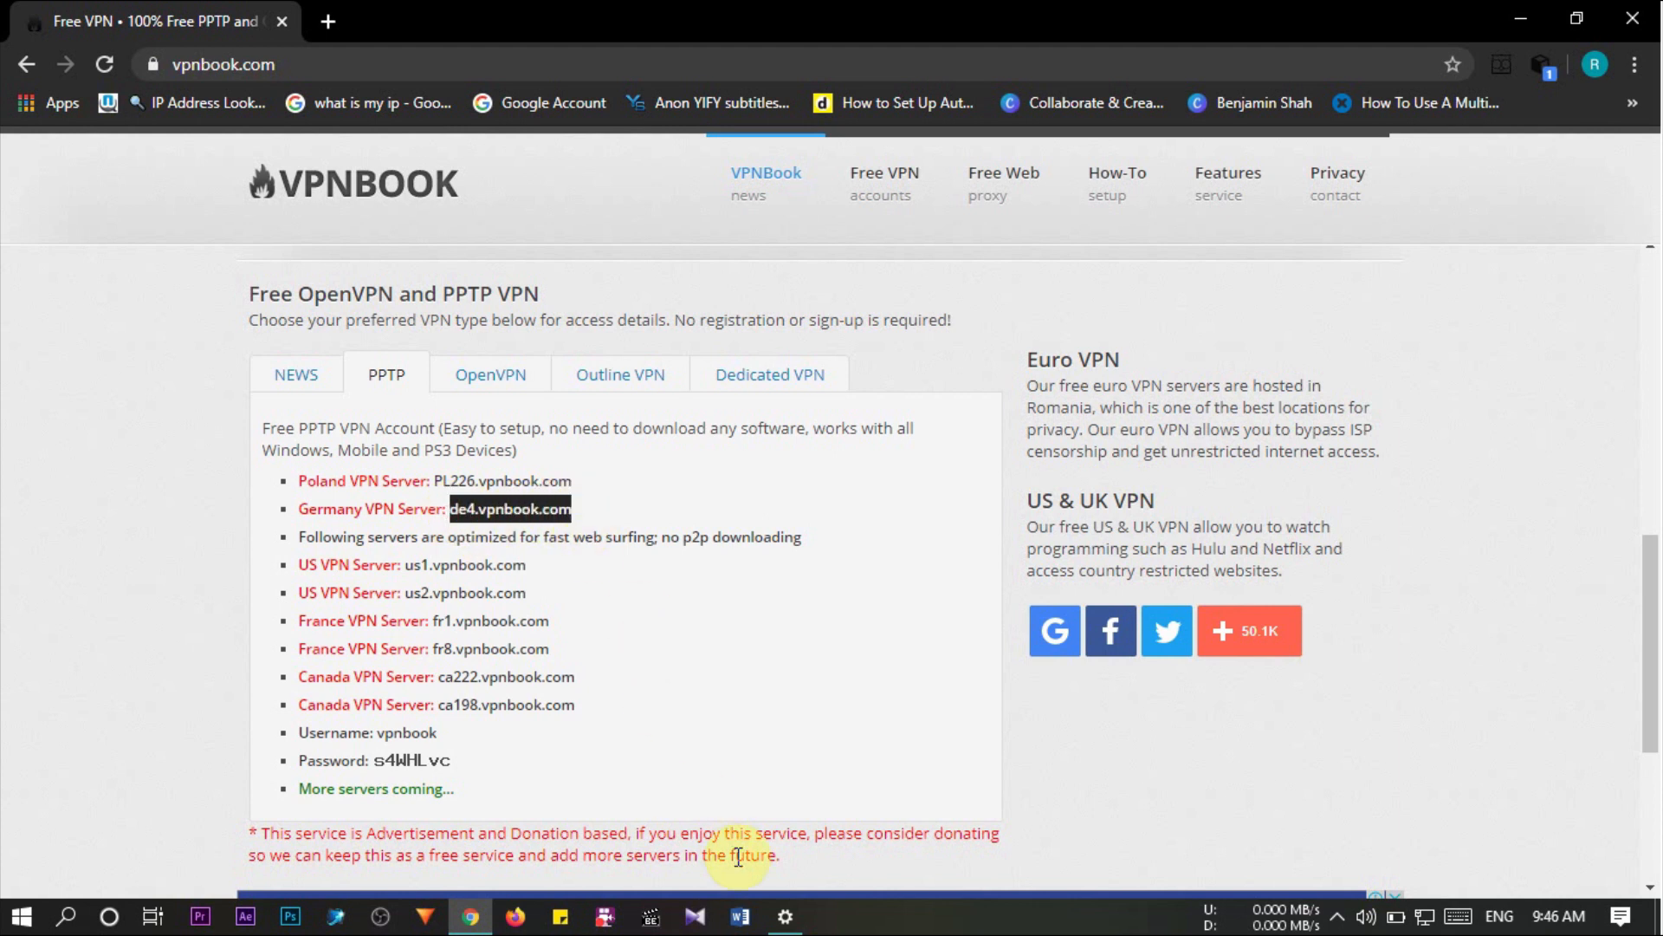
{"action": "left_click", "coordinate": [786, 918]}
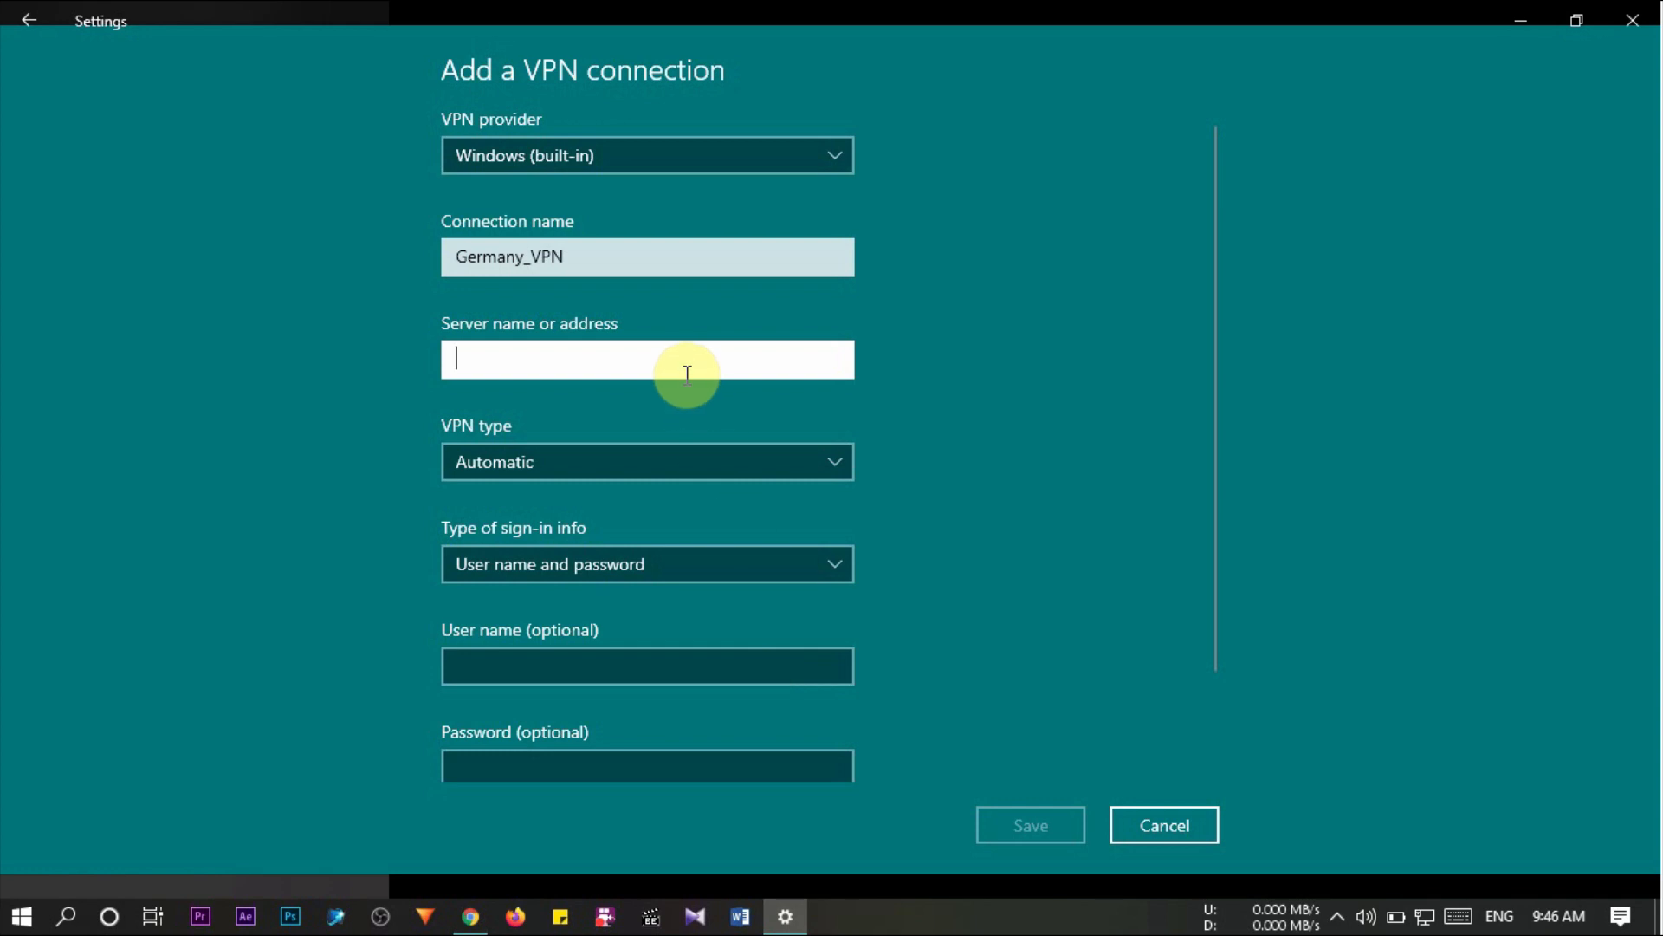
{"action": "key", "text": "ctrl+v"}
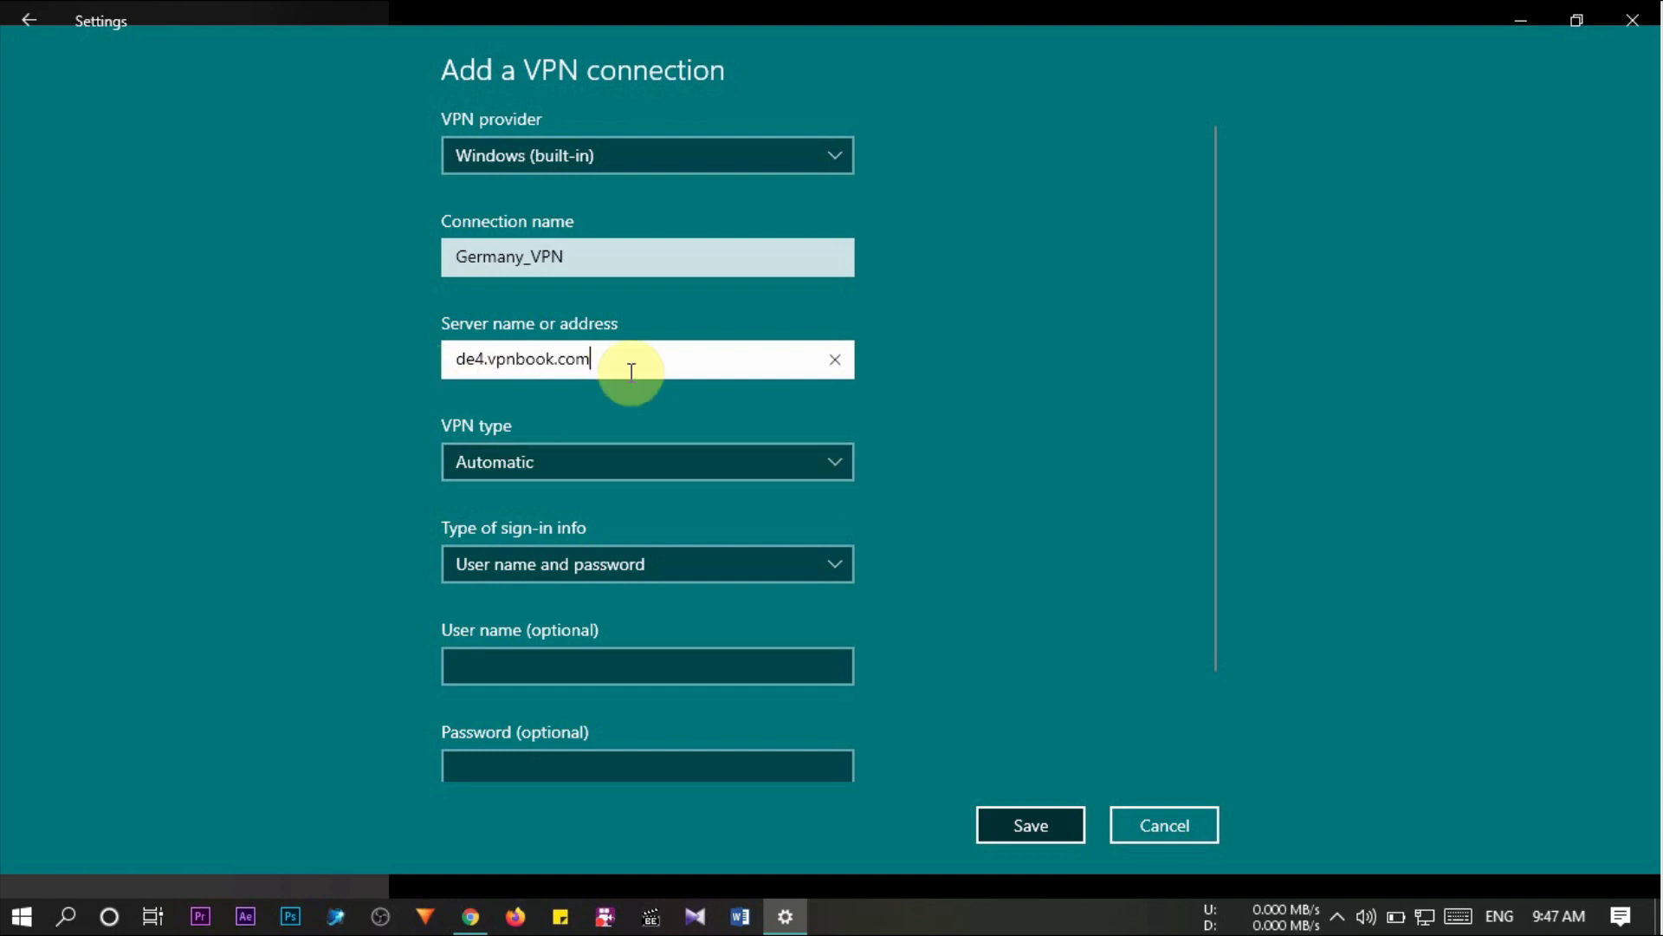
Set the VPN type to Point to Point Tunneling Protocol (PPTP) and the sign-in info to User name and password
{"action": "left_click", "coordinate": [473, 914]}
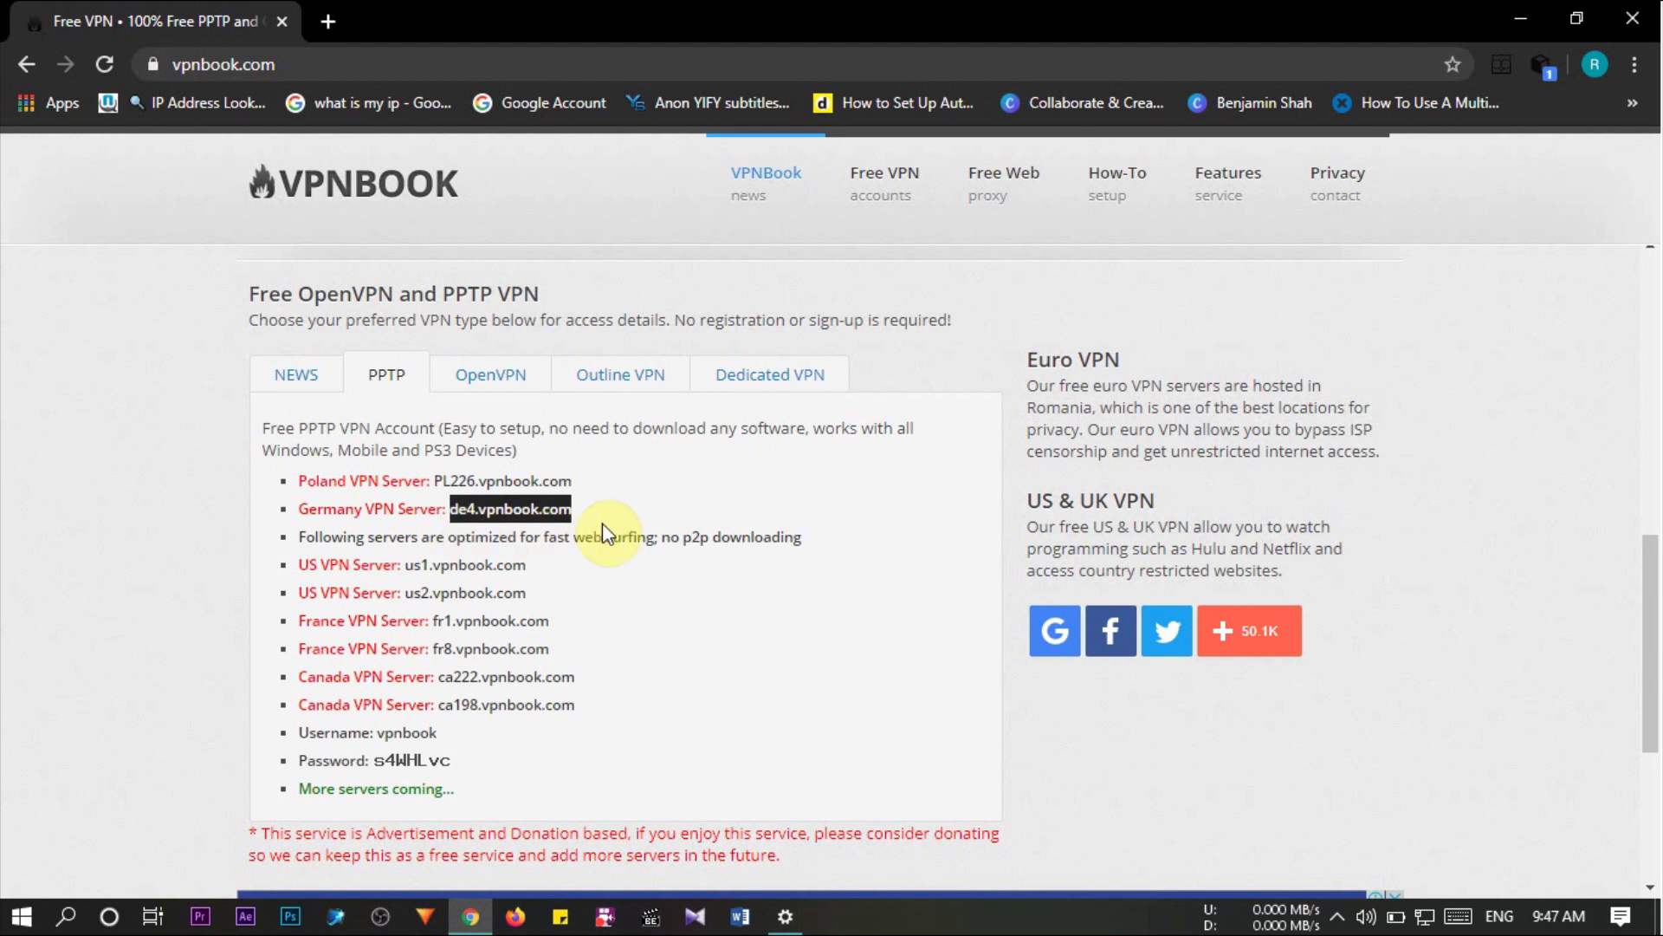
{"action": "left_click", "coordinate": [785, 916]}
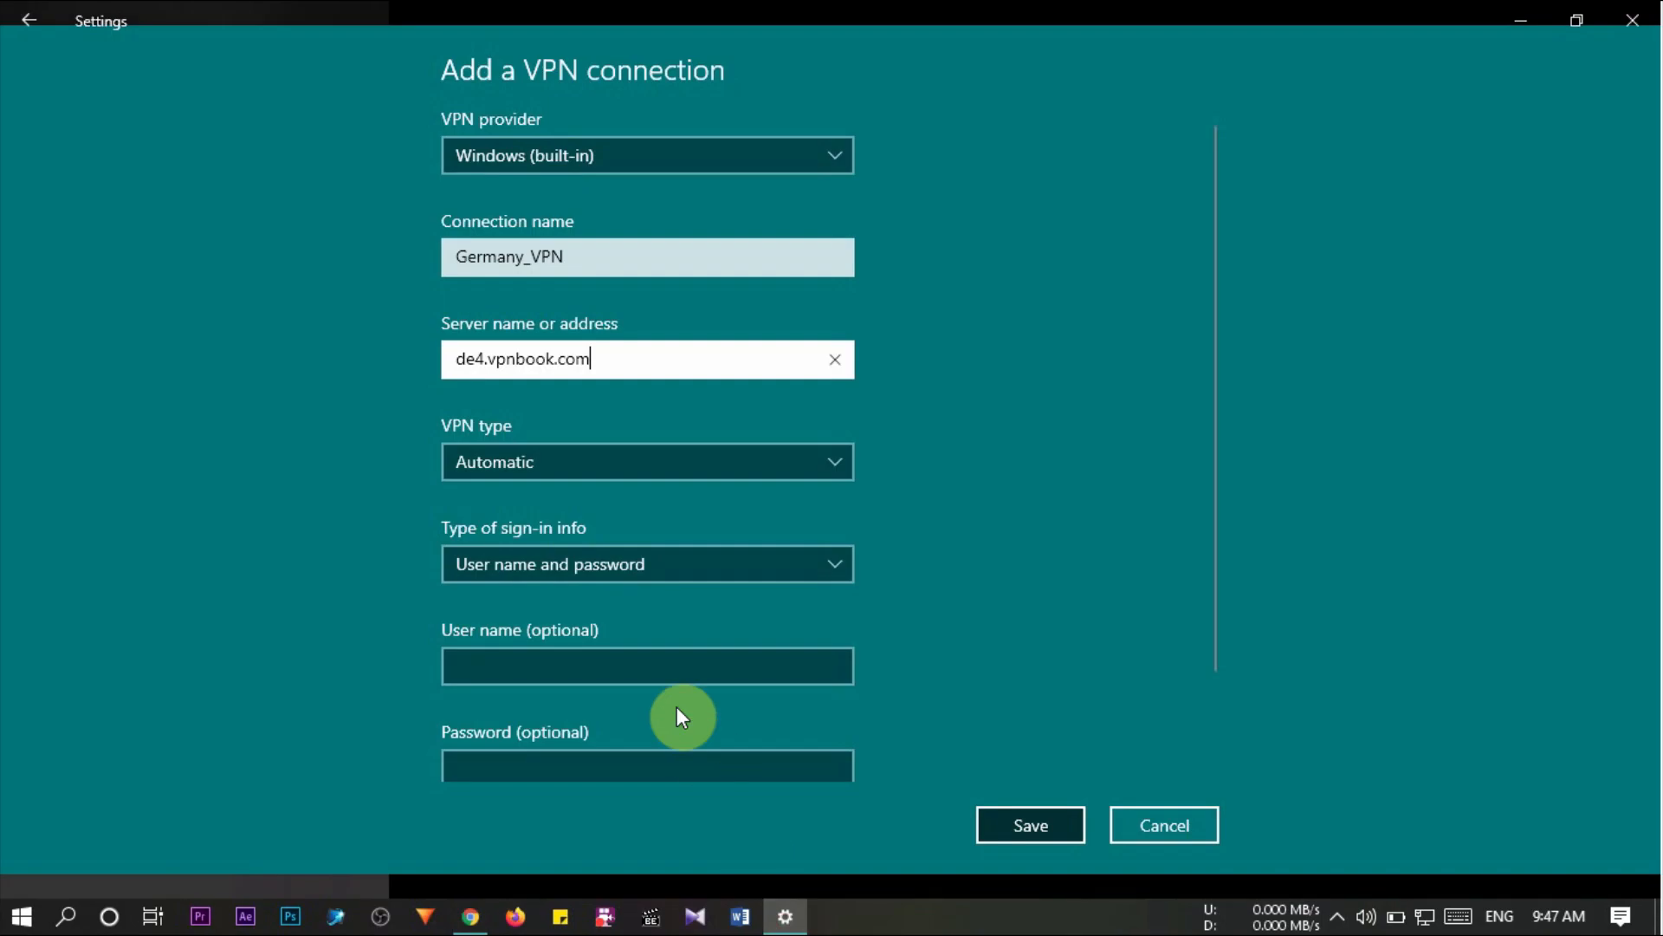
{"action": "left_click", "coordinate": [606, 475]}
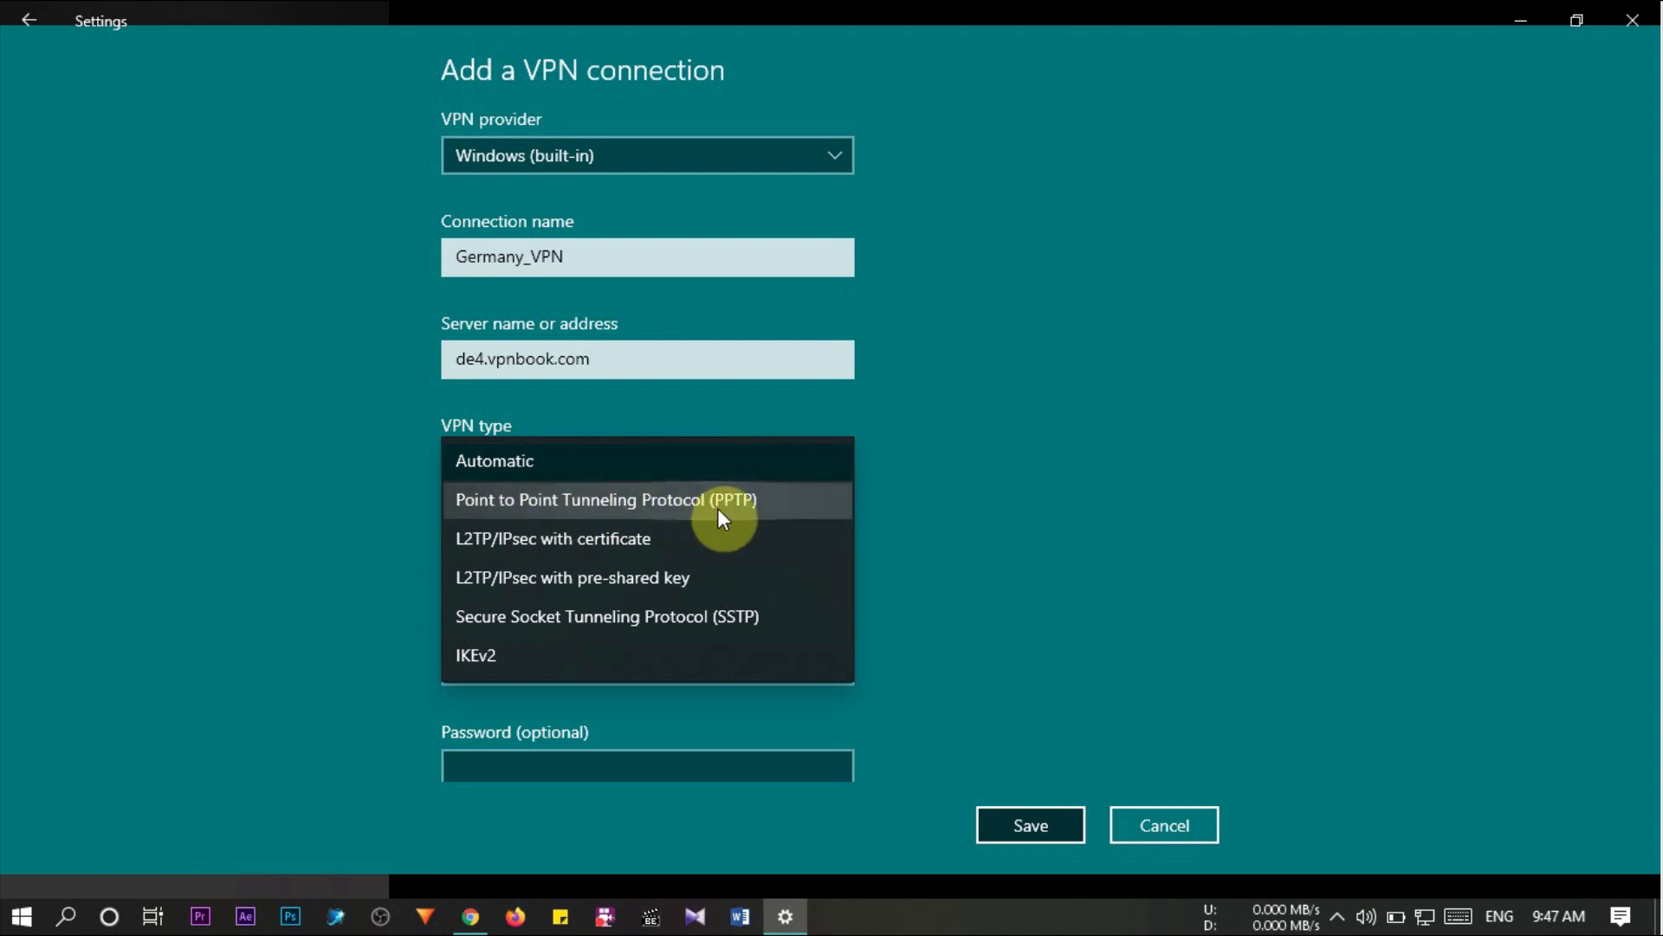
{"action": "left_click", "coordinate": [604, 511]}
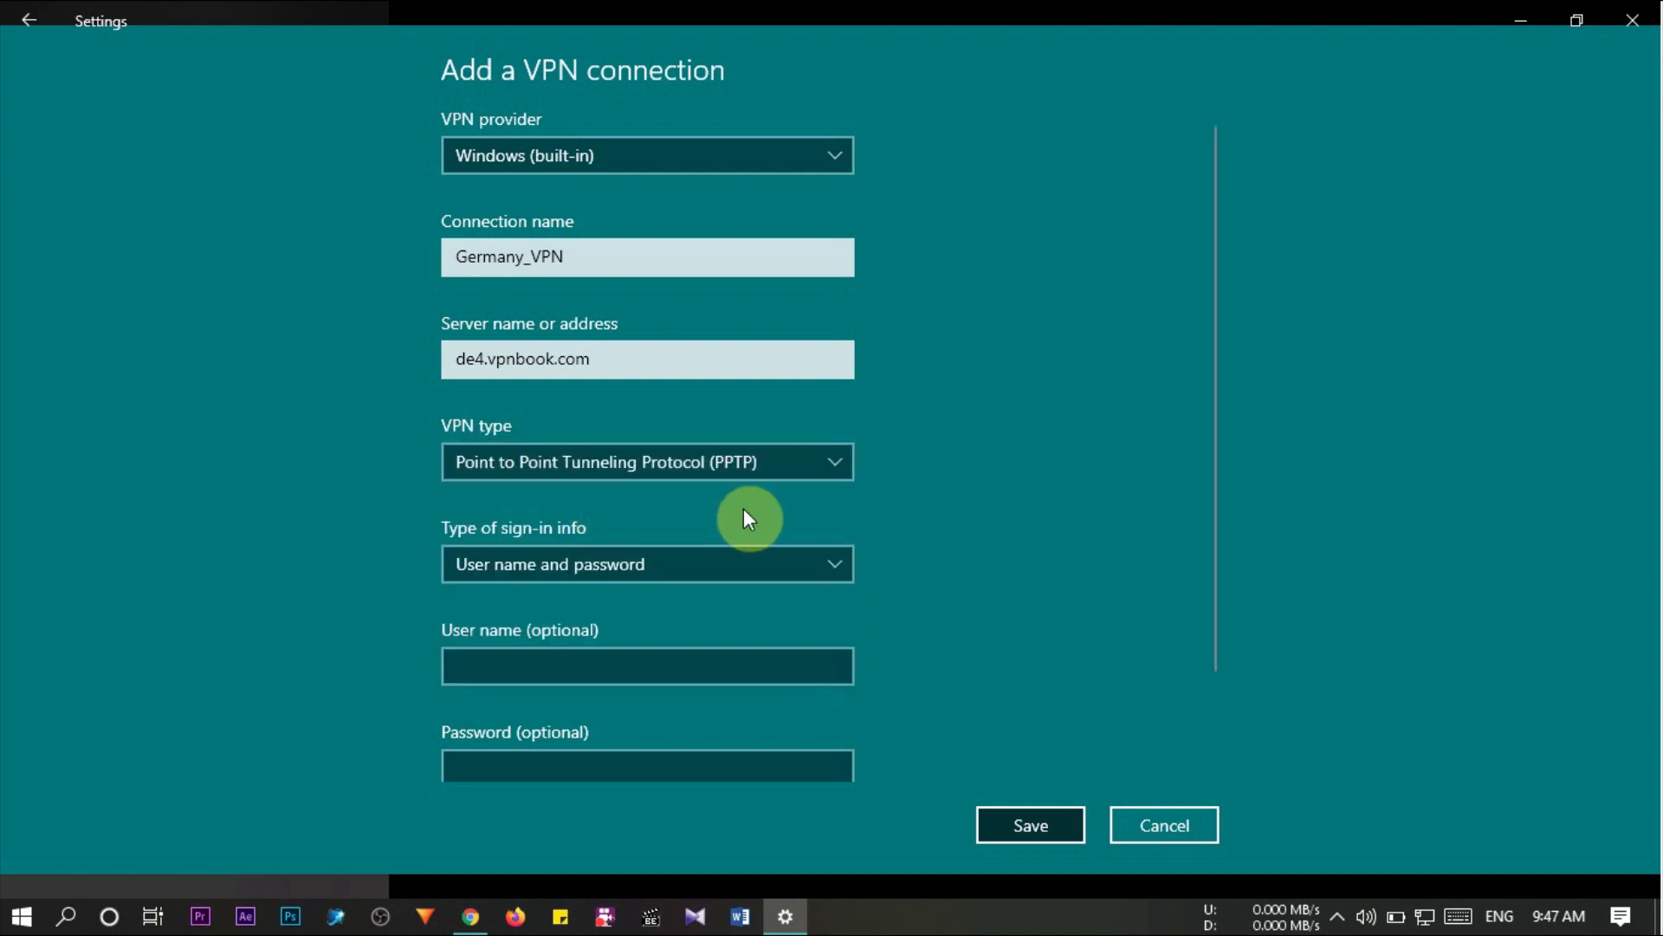
{"action": "left_click", "coordinate": [608, 576]}
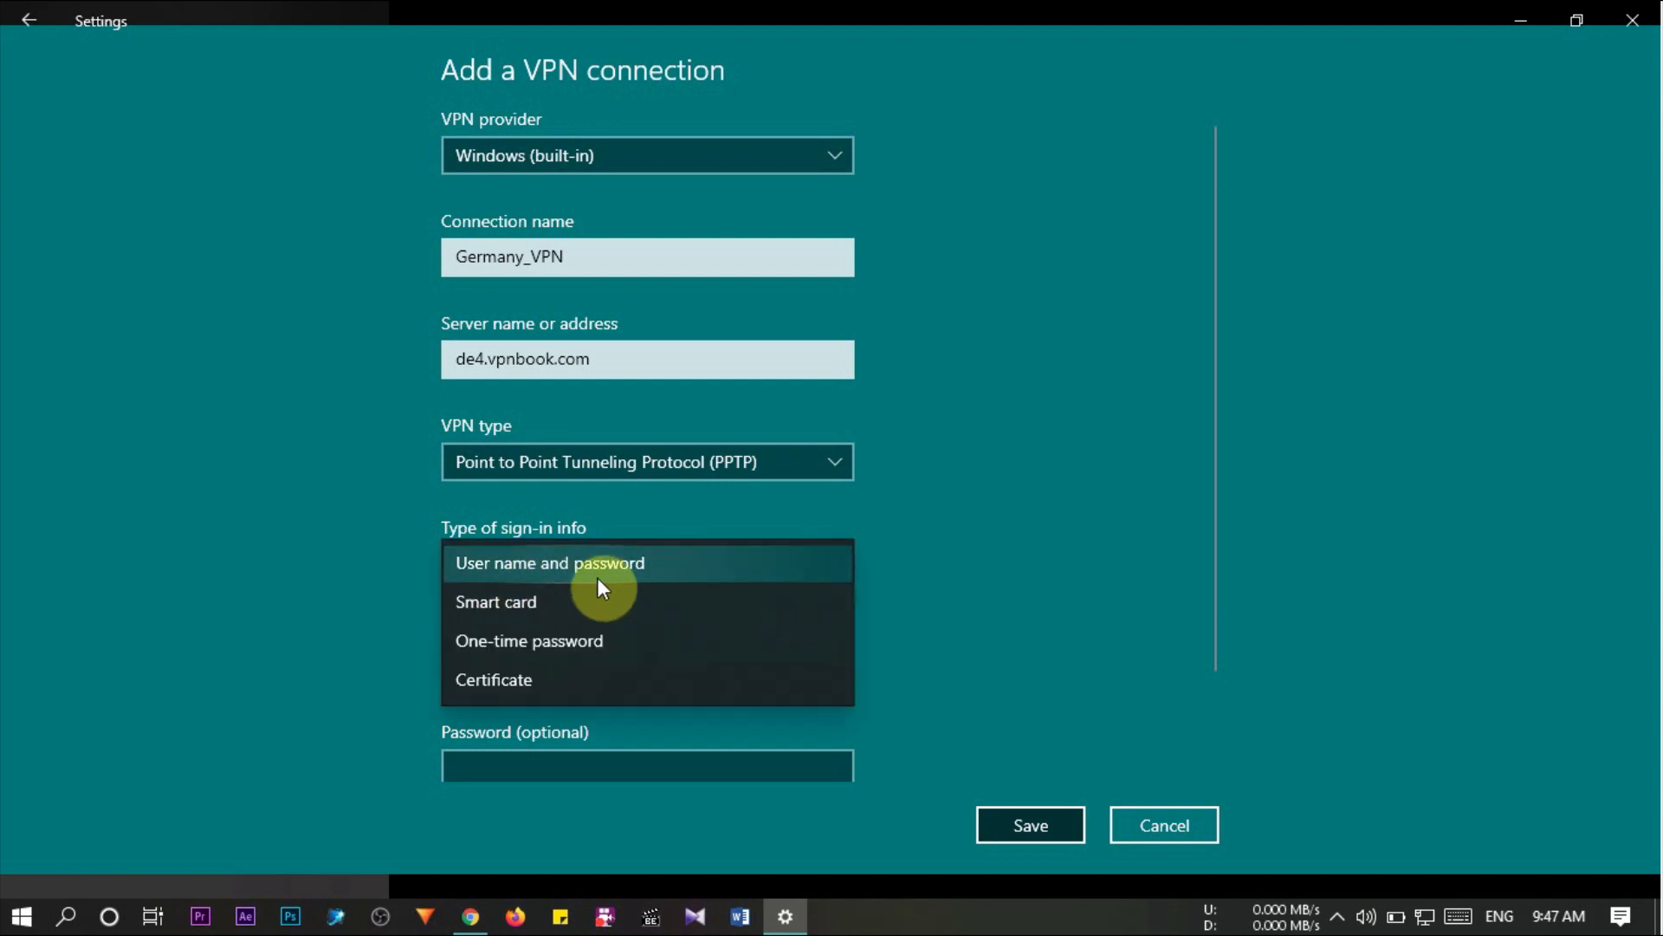
{"action": "left_click", "coordinate": [579, 587]}
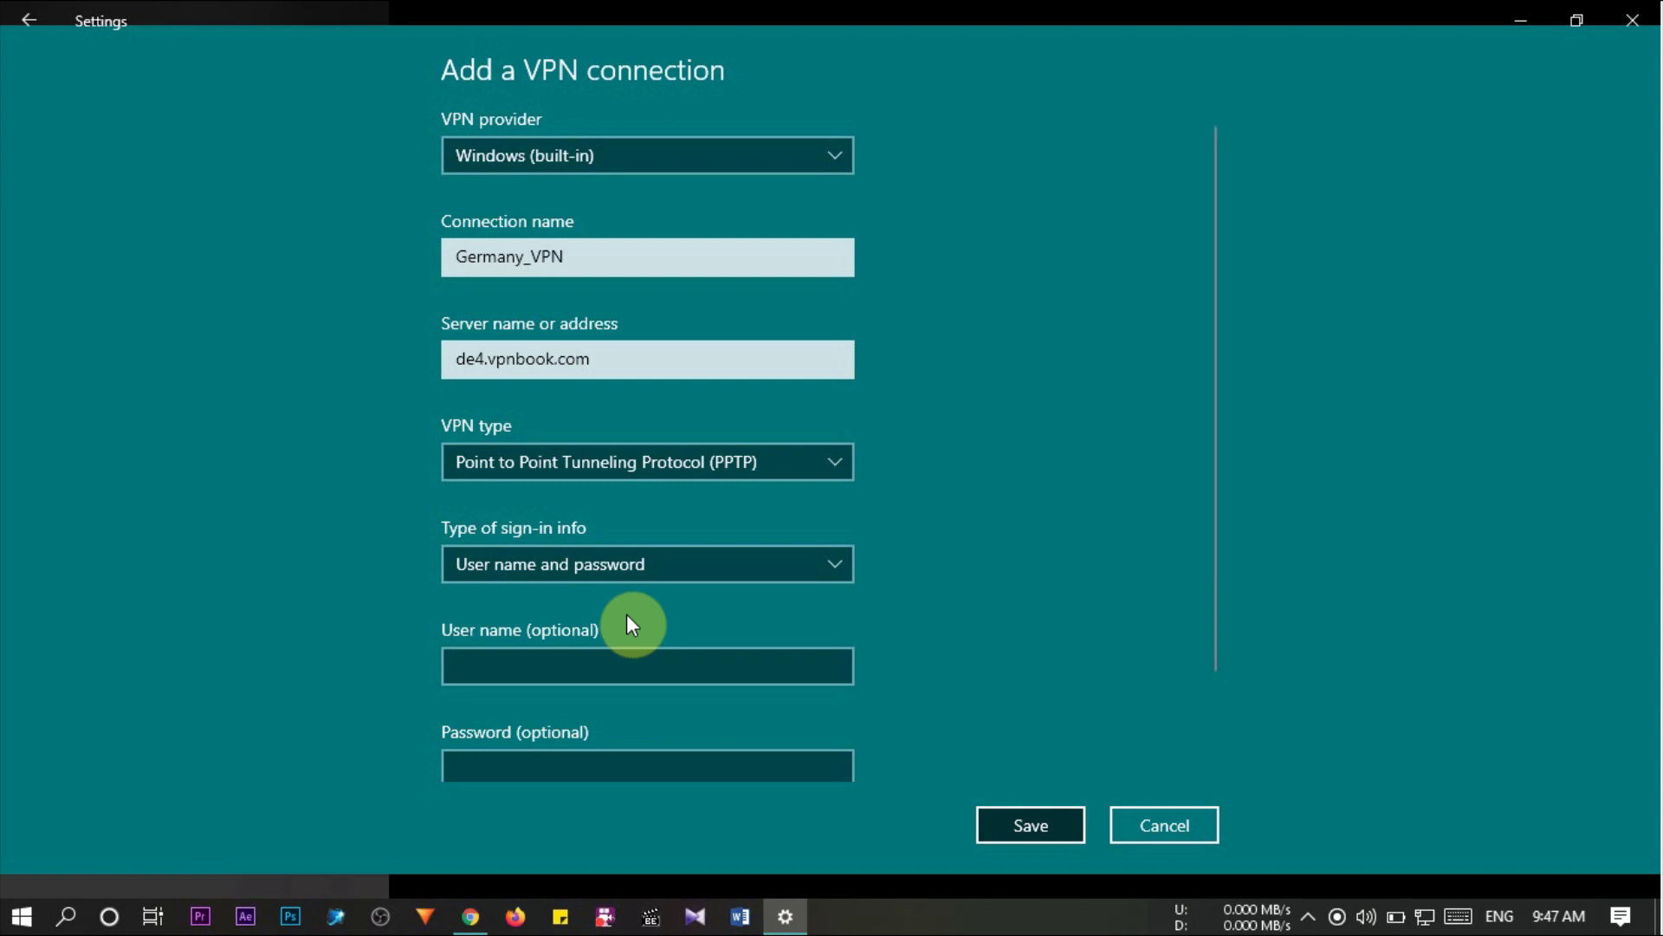
Copy the username vpnbook from the VPNBook page into the connection's user name
{"action": "left_click", "coordinate": [672, 674]}
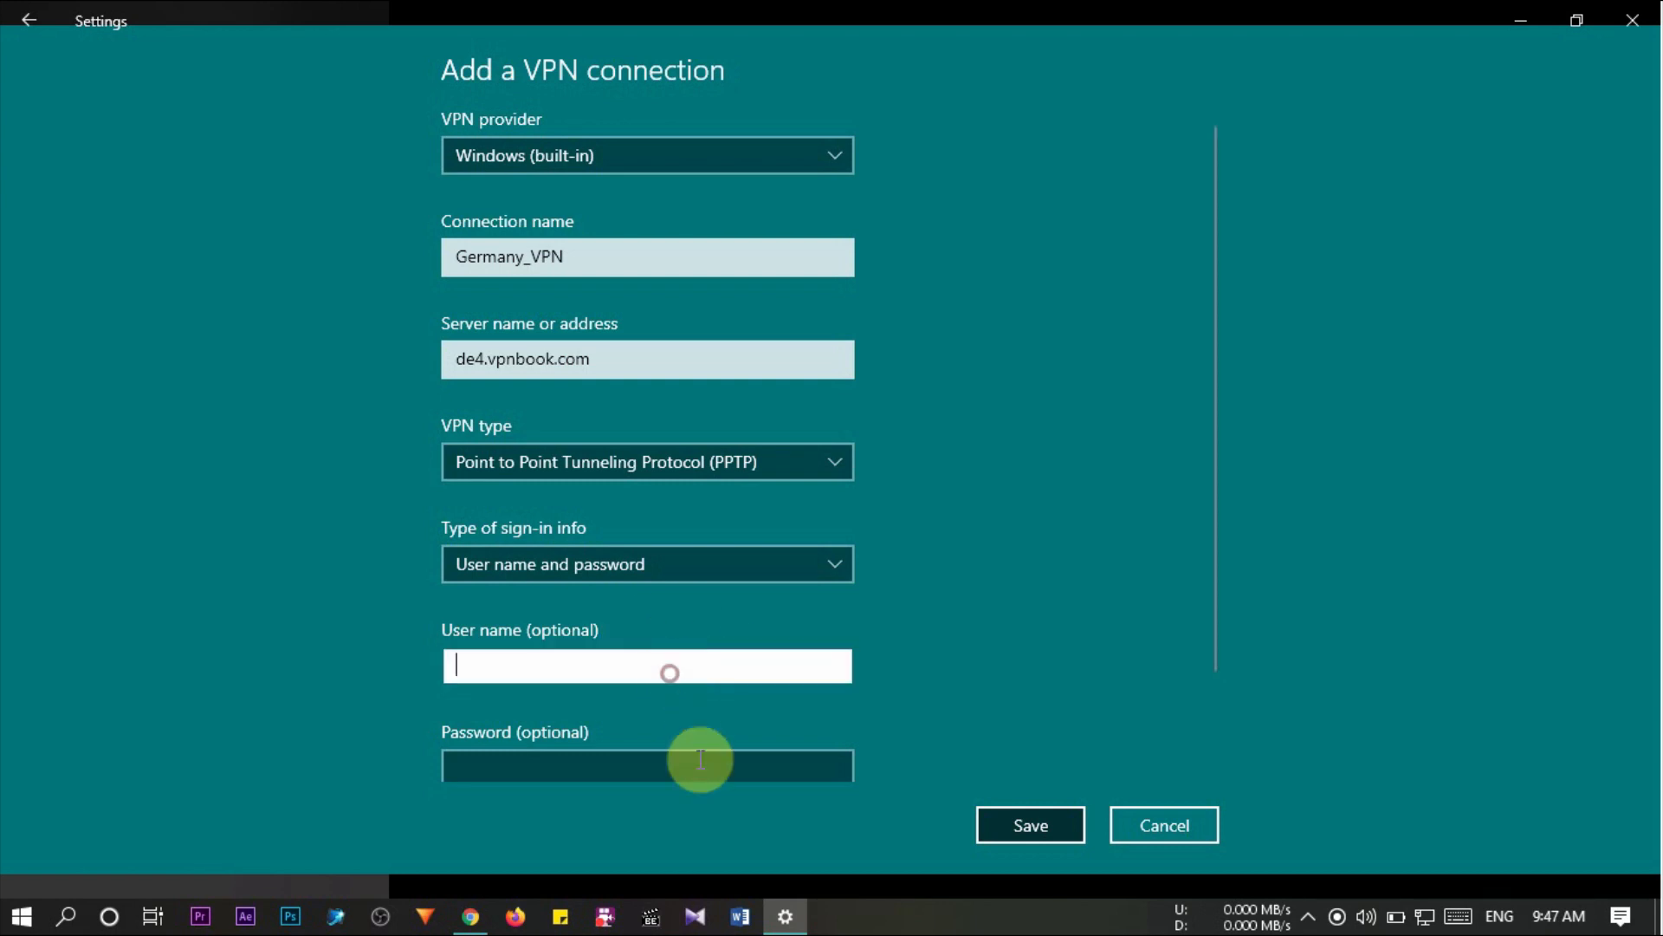
{"action": "left_click", "coordinate": [471, 916]}
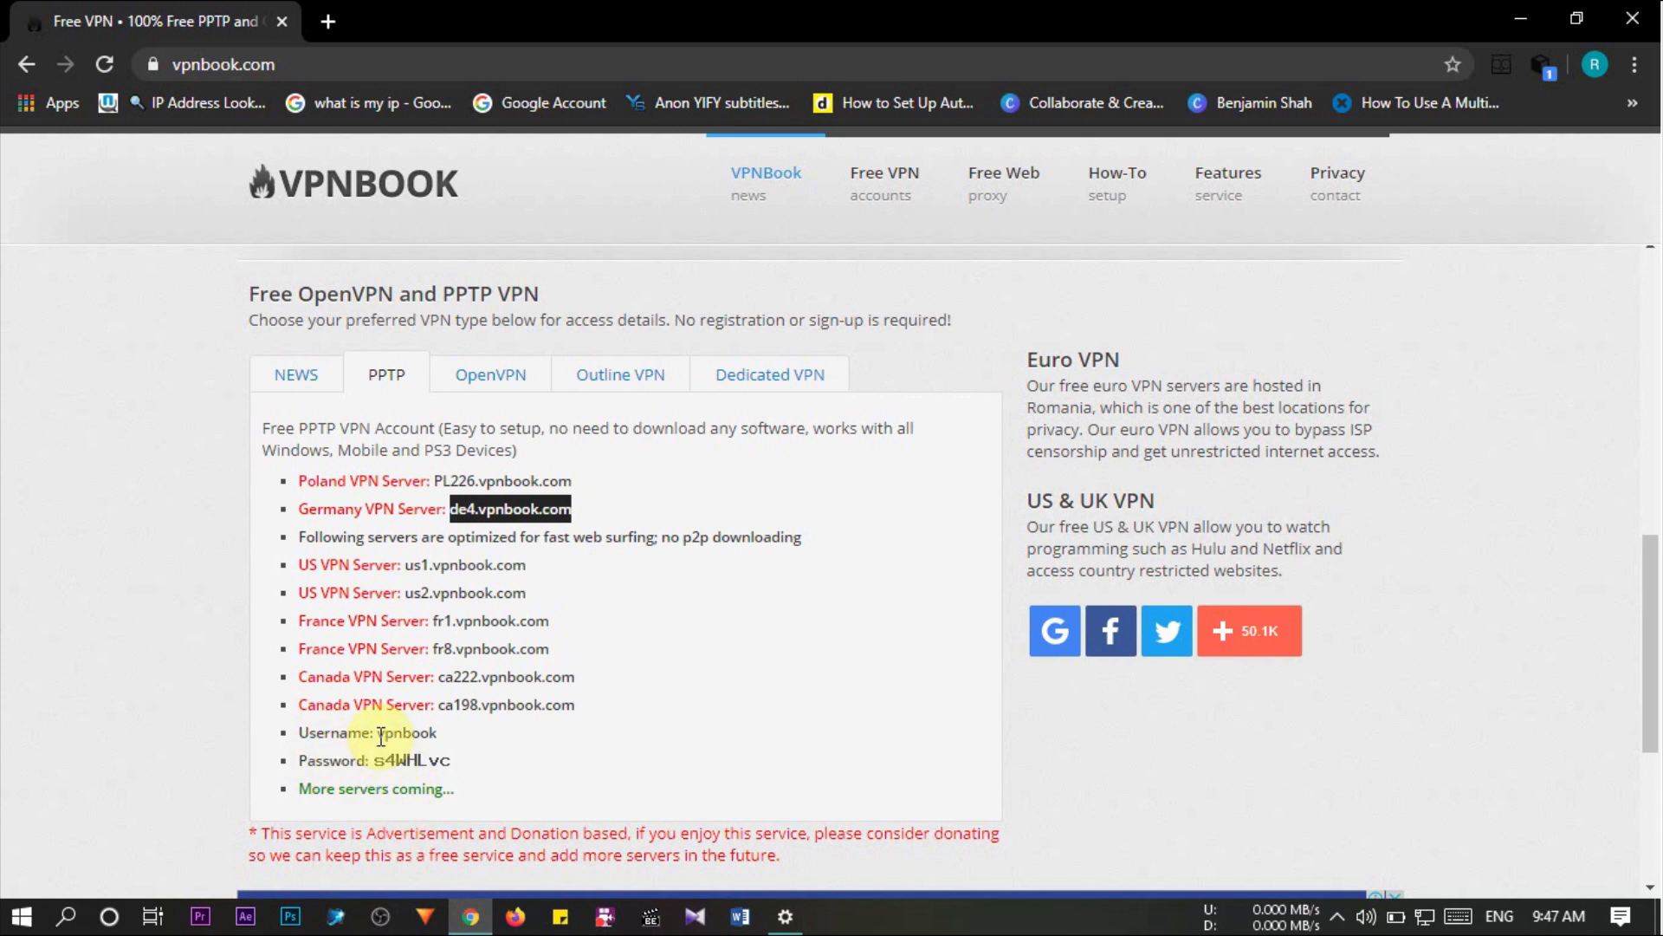
{"action": "left_click_drag", "start_coordinate": [377, 734], "coordinate": [438, 732]}
{"action": "key", "text": "ctrl+c"}
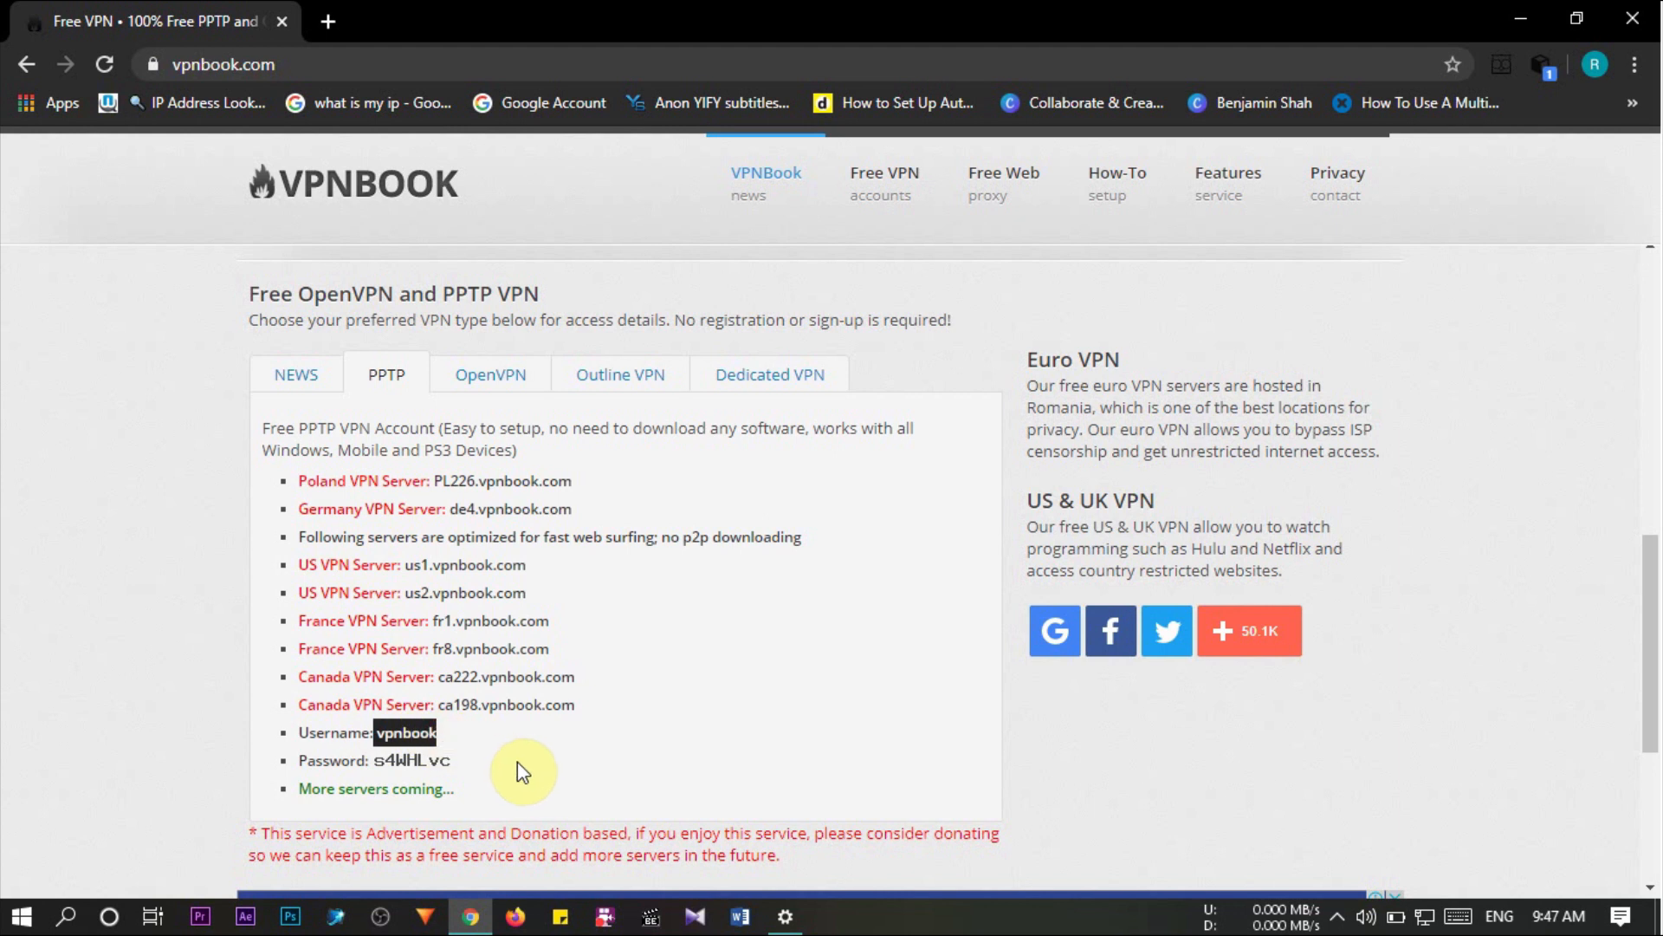
{"action": "left_click", "coordinate": [784, 918]}
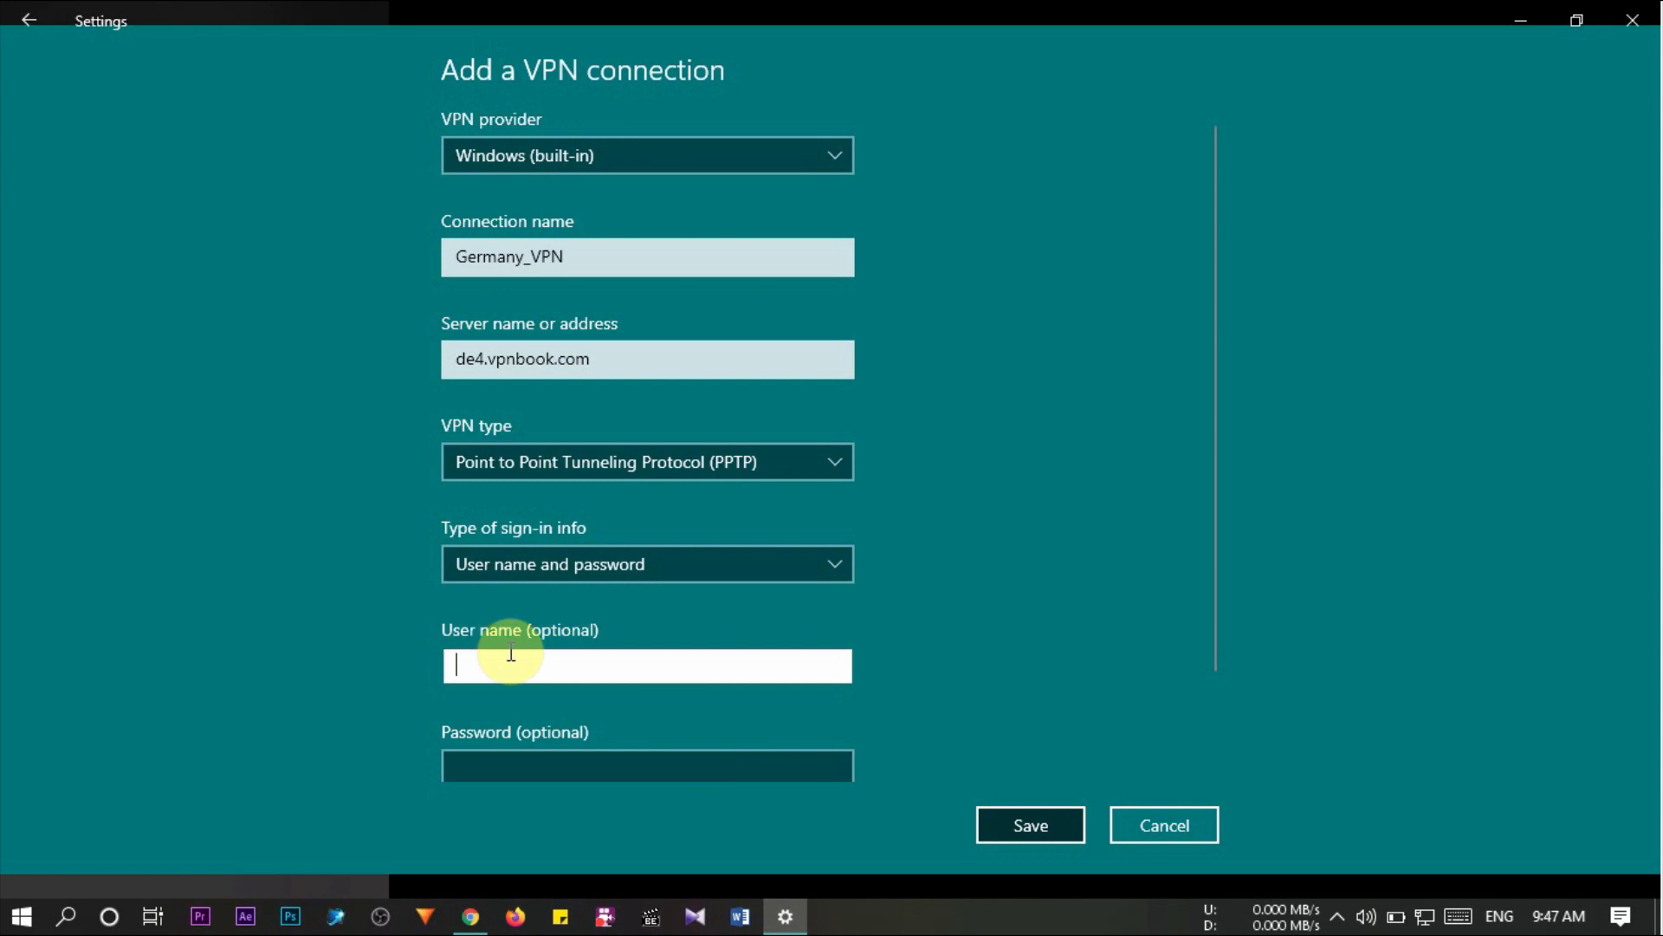
{"action": "key", "text": "ctrl+v"}
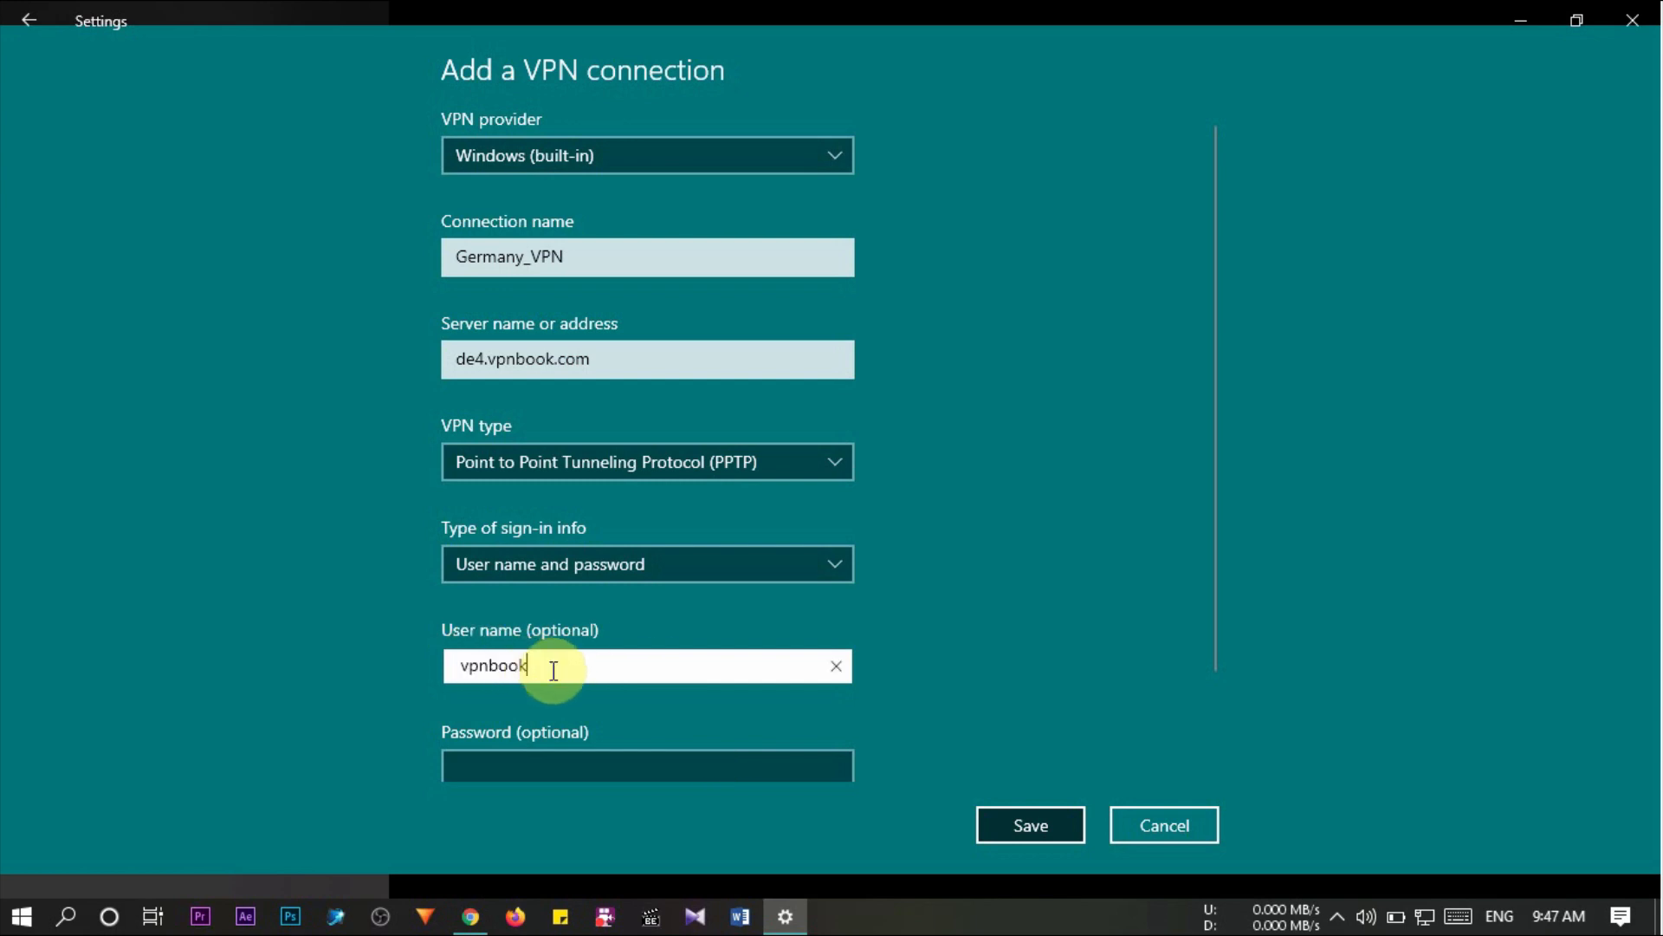
Arrange the VPNBook page and the VPN connection form side by side so the listed password can be read while filling the form
{"action": "left_click", "coordinate": [455, 665]}
{"action": "left_click", "coordinate": [617, 754]}
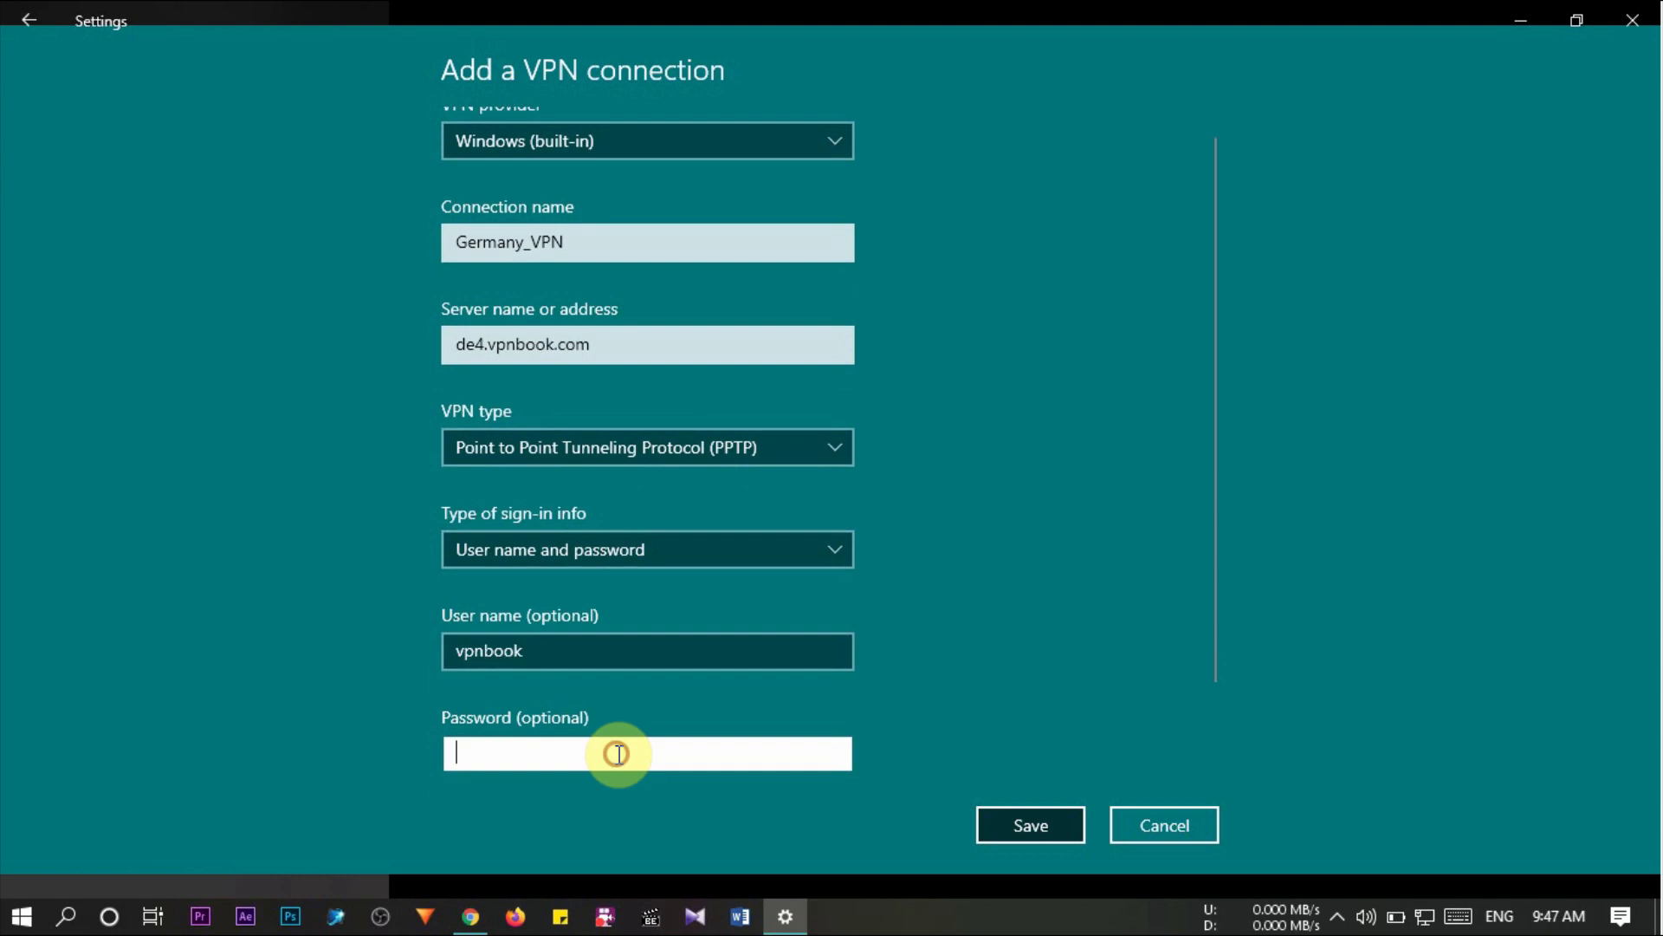
{"action": "left_click", "coordinate": [797, 920]}
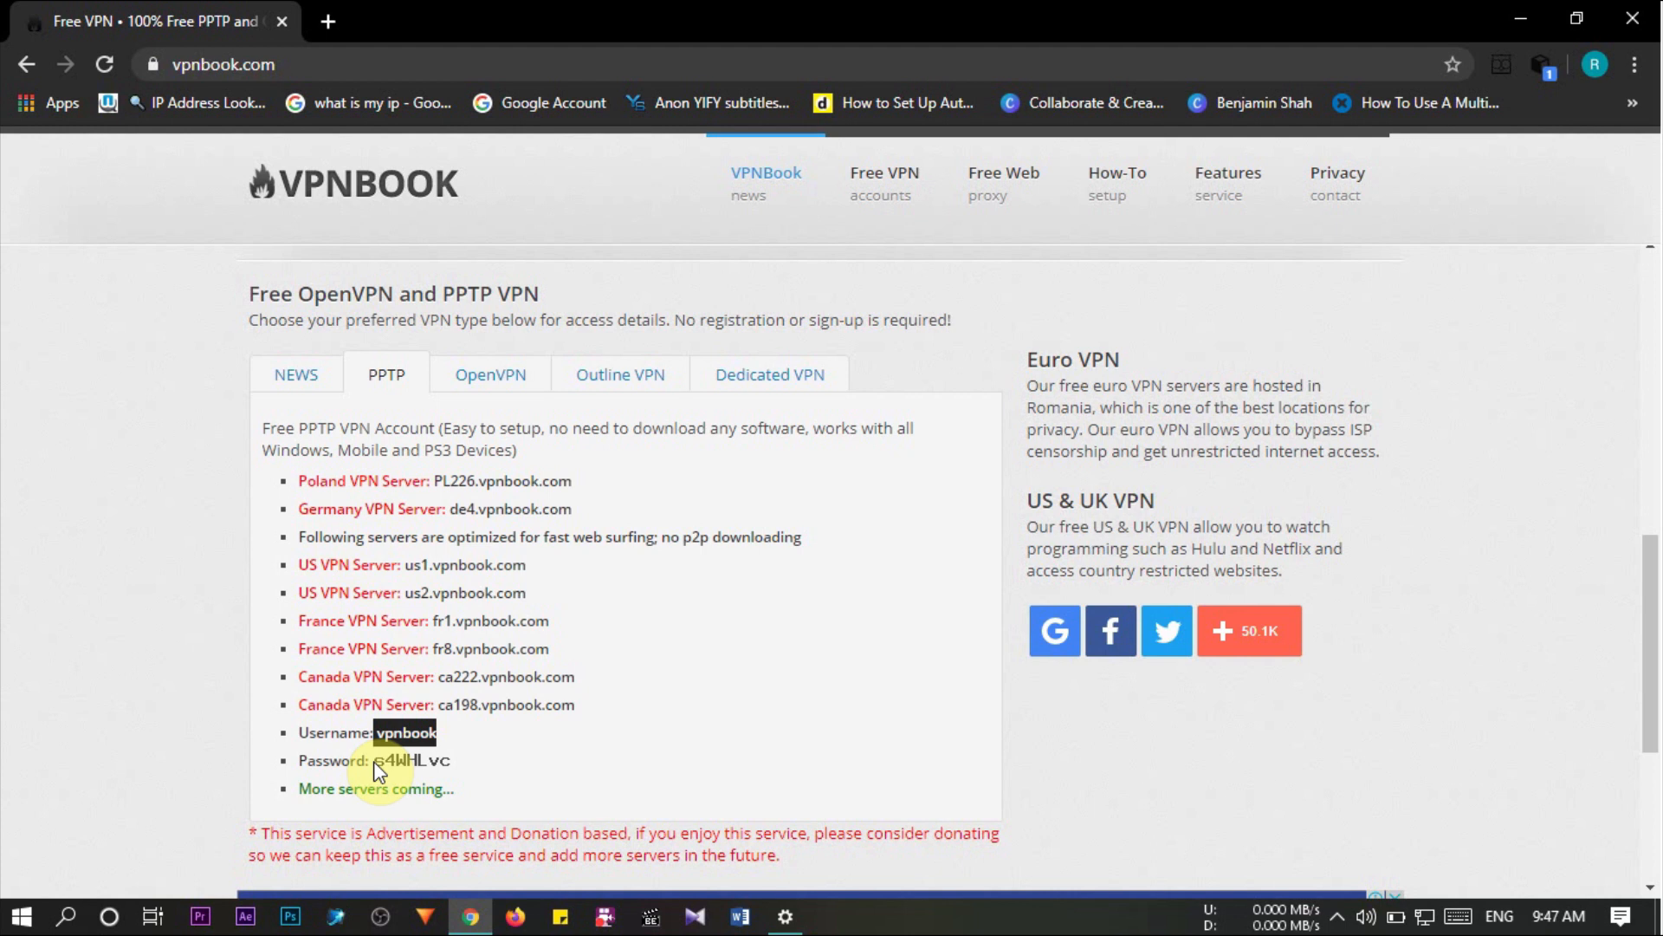
{"action": "left_click", "coordinate": [454, 766]}
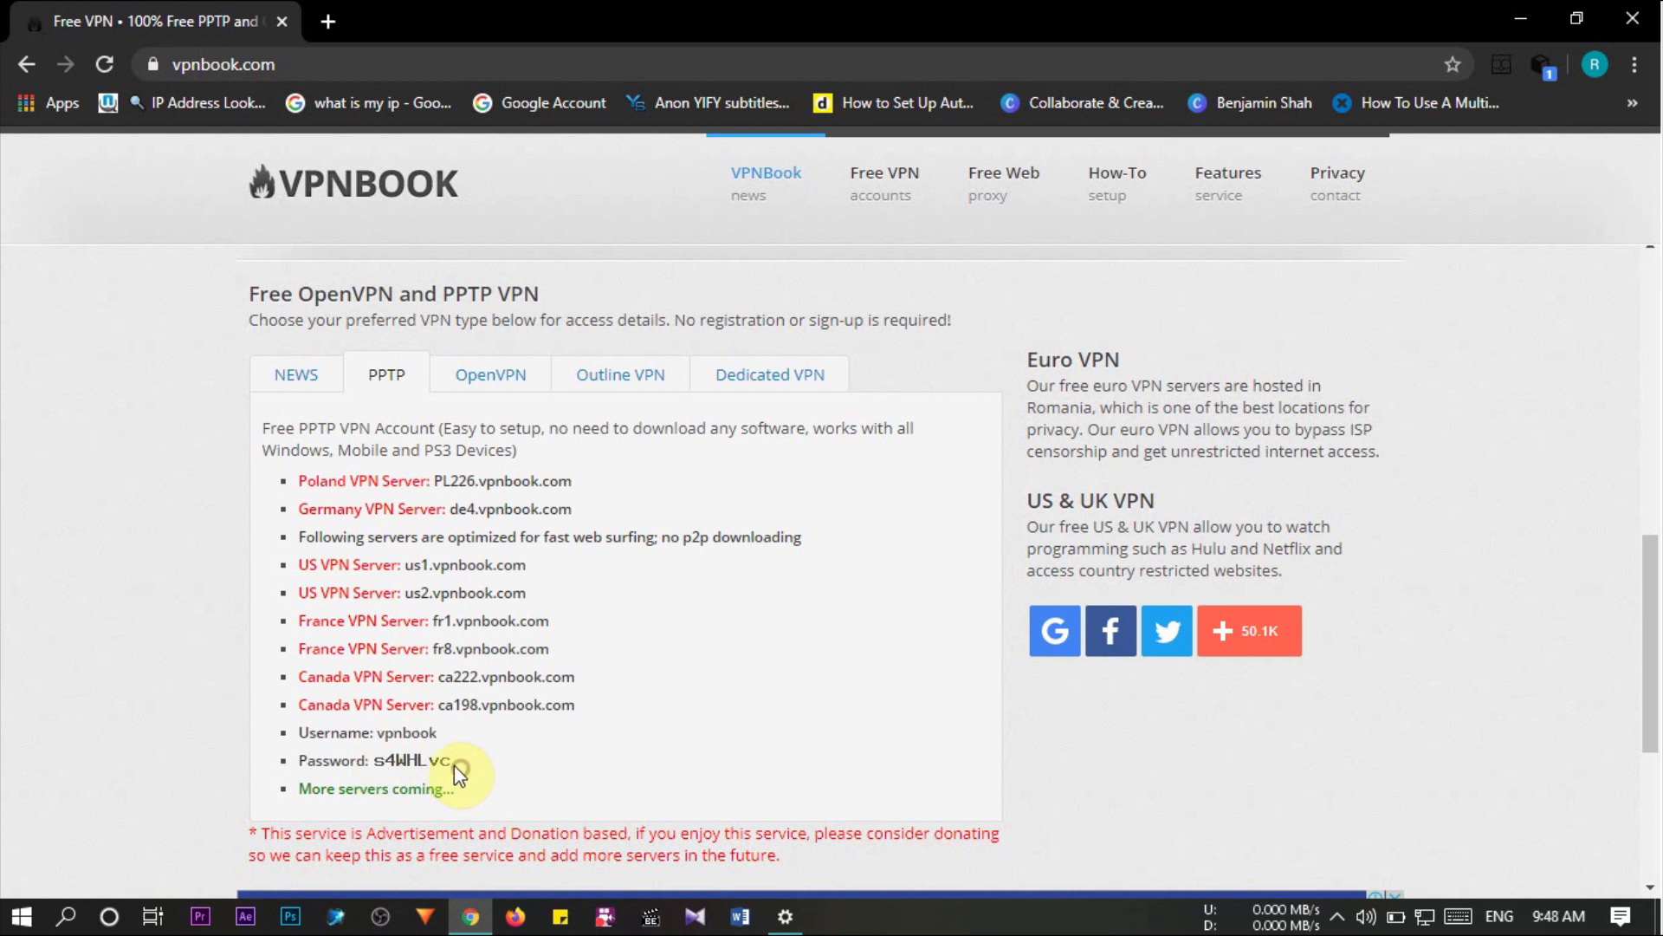
{"action": "left_click", "coordinate": [372, 761]}
{"action": "left_click_drag", "start_coordinate": [1111, 19], "coordinate": [637, 59]}
{"action": "left_click", "coordinate": [785, 916]}
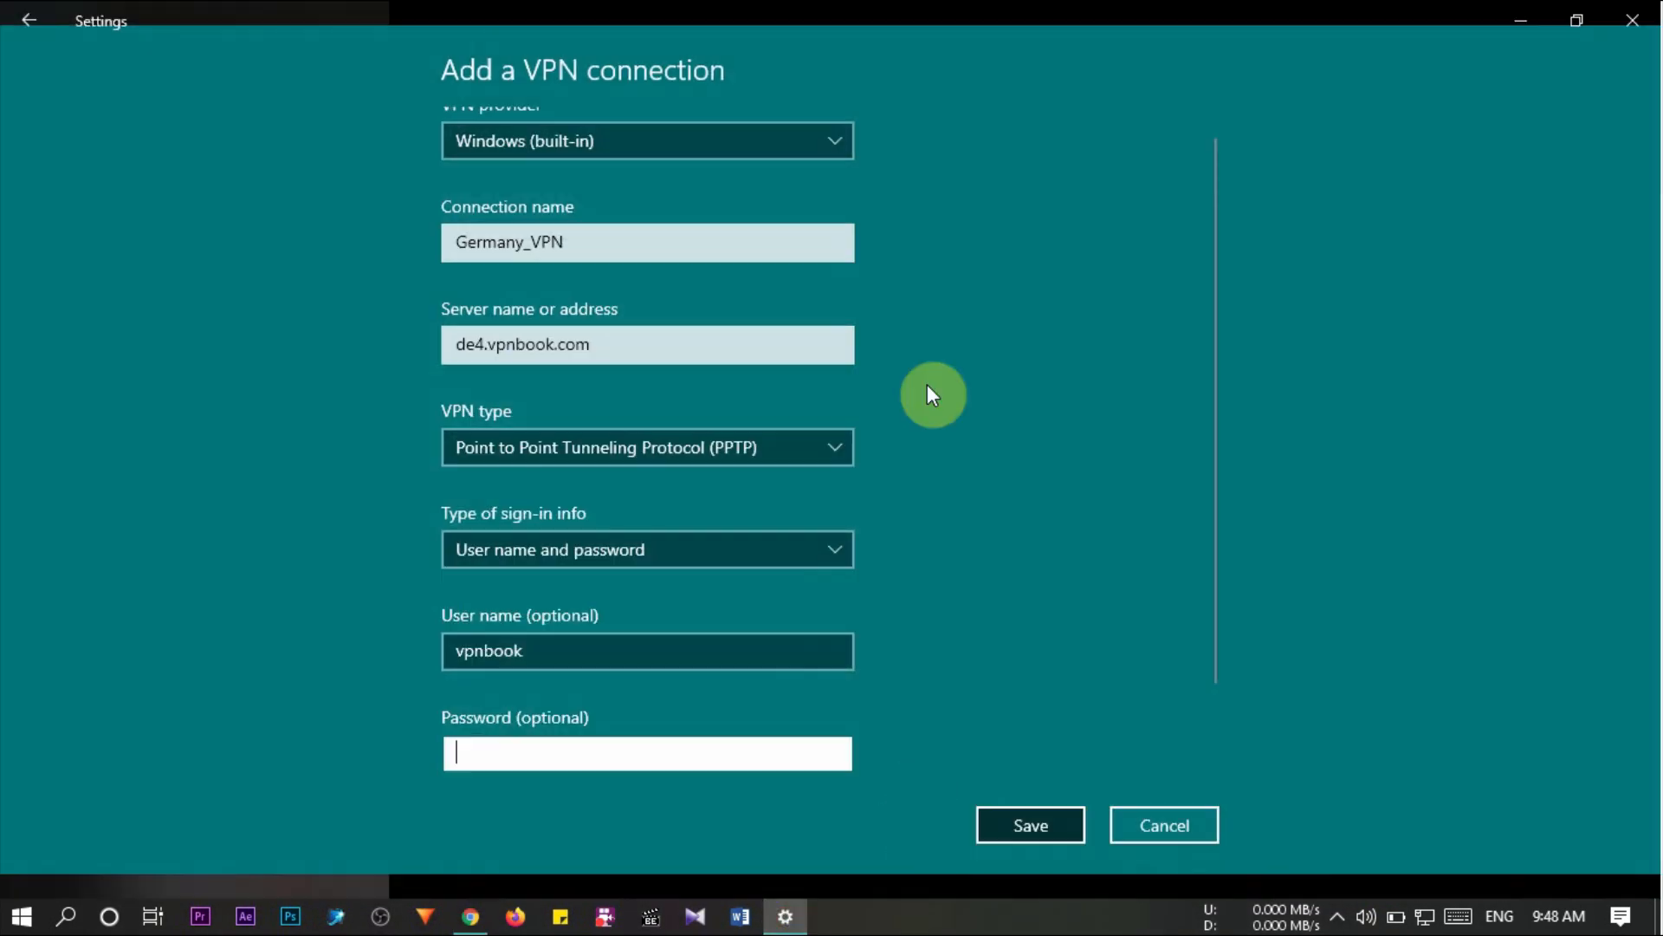
{"action": "left_click_drag", "start_coordinate": [814, 39], "coordinate": [1120, 109]}
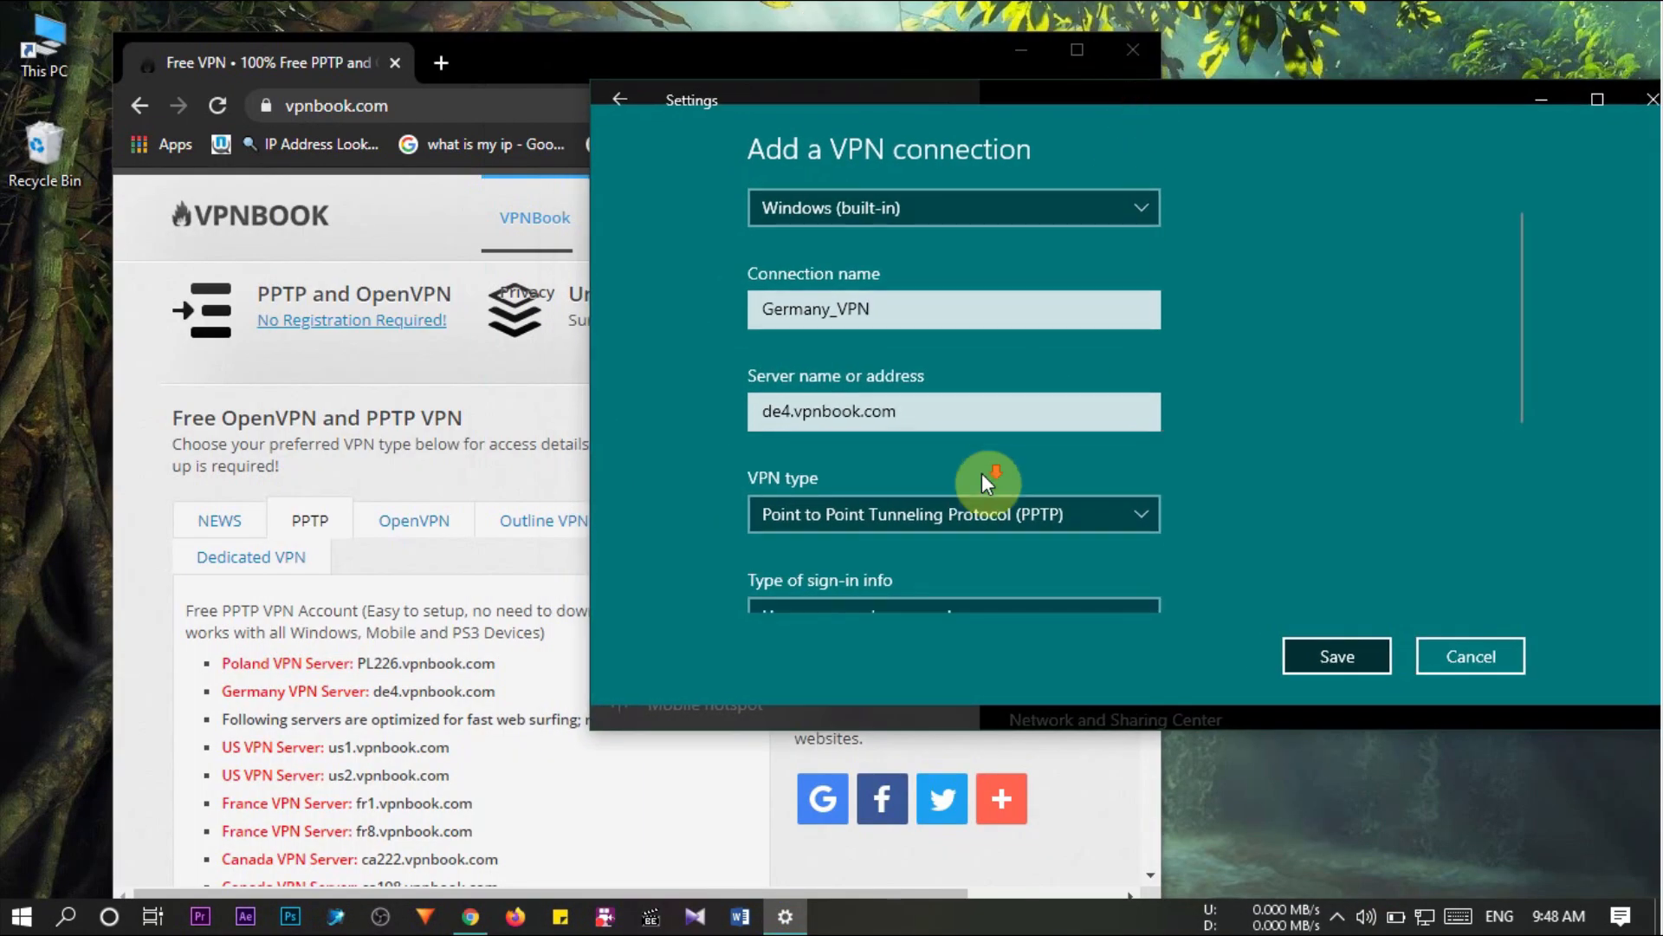
Enter the VPN account password listed on the VPNBook page, check it unmasked, and save the connection
{"action": "scroll", "coordinate": [962, 503], "scroll_direction": "down", "scroll_amount": 3}
{"action": "scroll", "coordinate": [953, 528], "scroll_direction": "down", "scroll_amount": 2}
{"action": "left_click", "coordinate": [871, 493]}
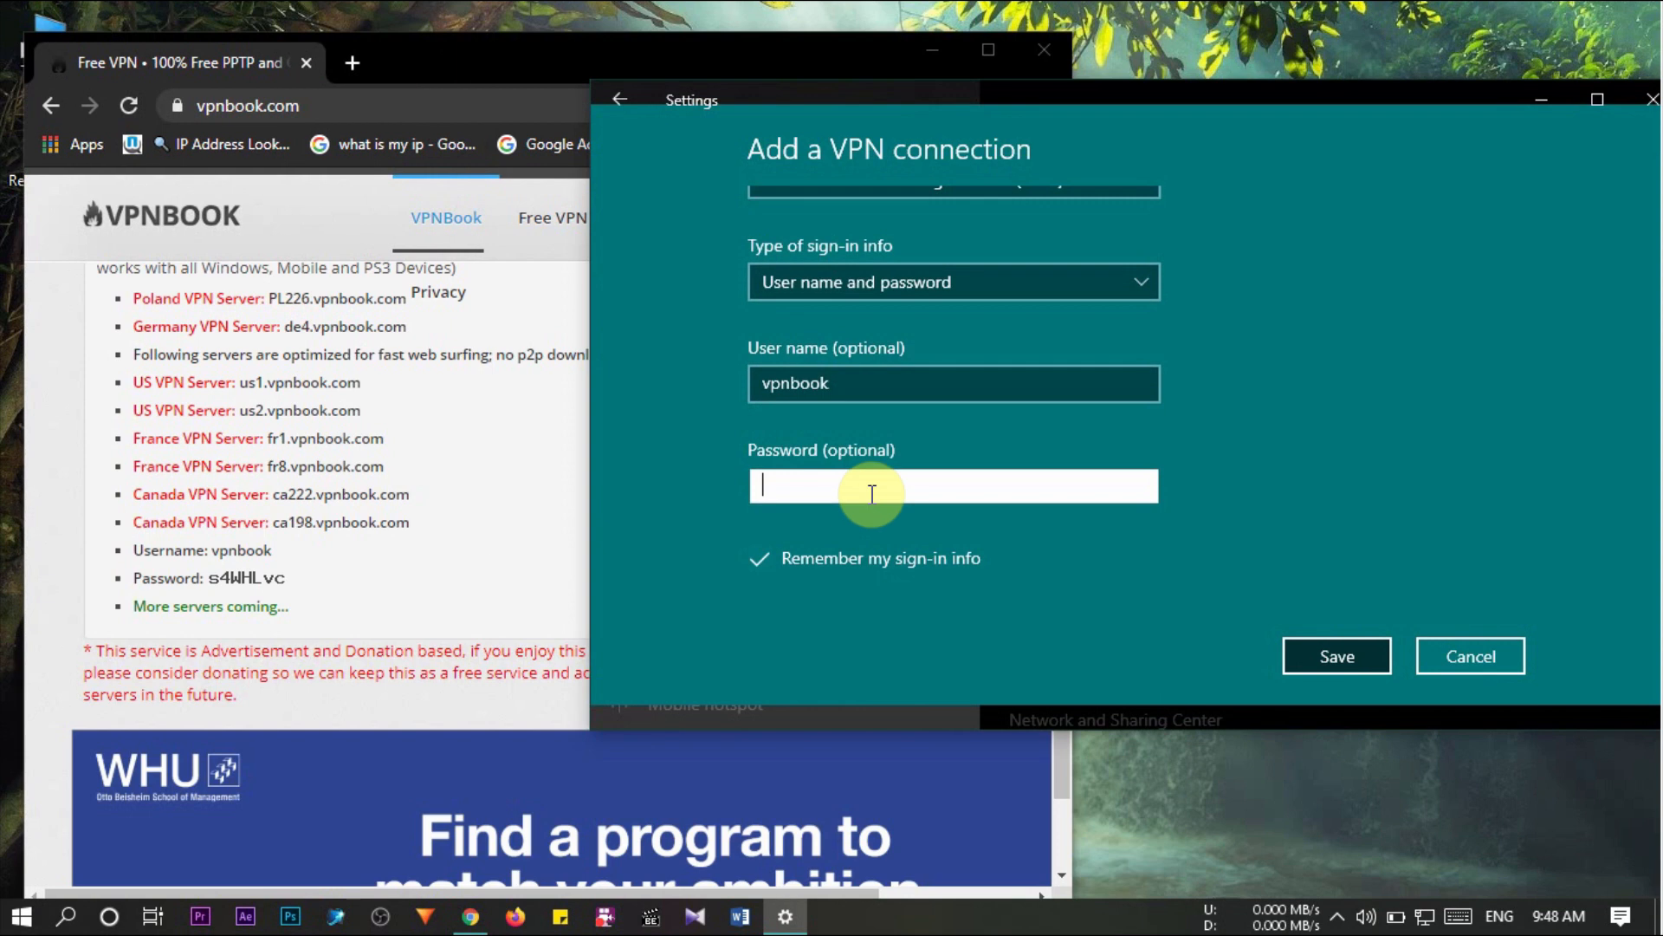
{"action": "type", "text": "s"}
{"action": "left_click", "coordinate": [1140, 487]}
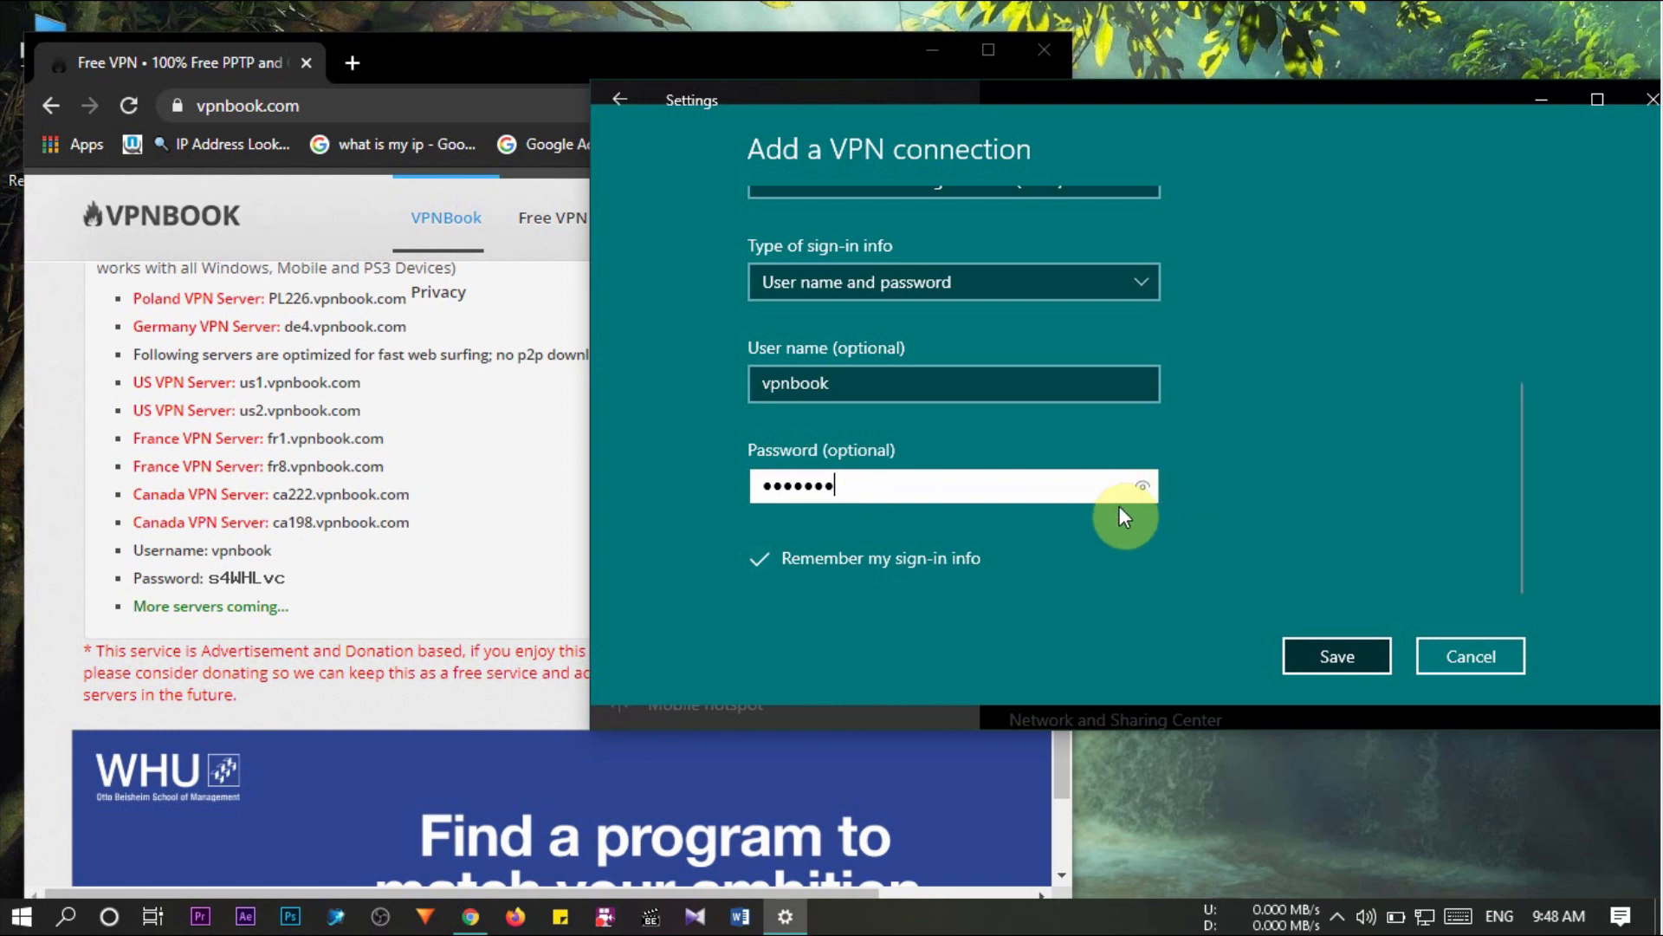
{"action": "left_click", "coordinate": [1144, 488]}
{"action": "left_click", "coordinate": [1339, 658]}
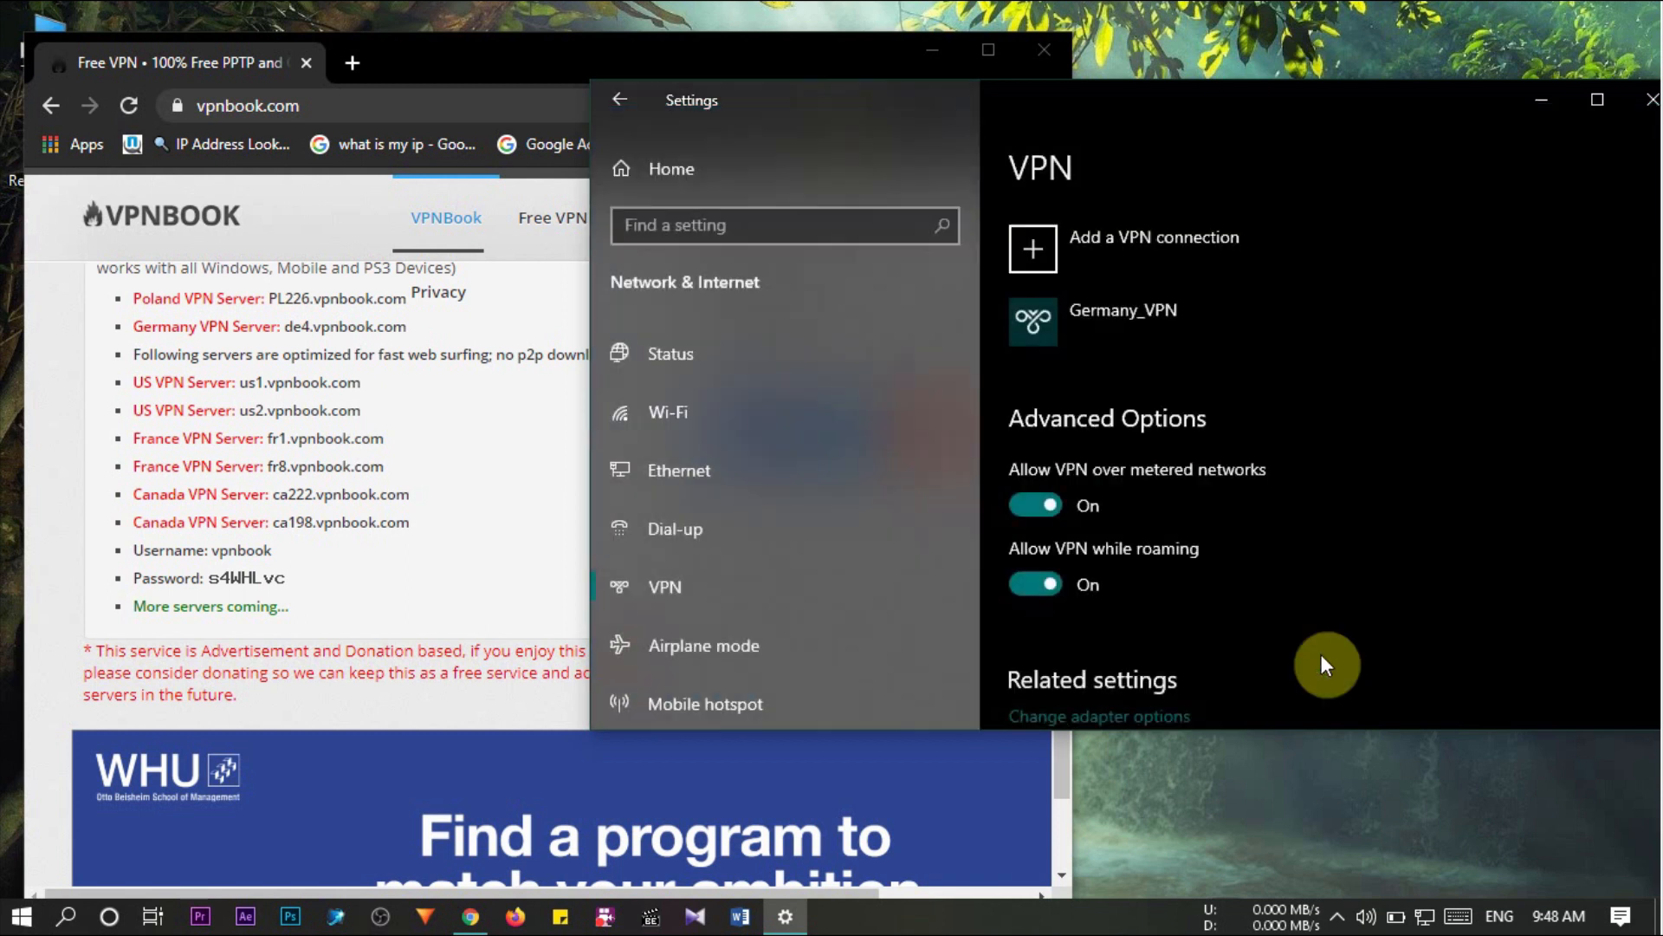
Minimize the browser, maximize the VPN settings, connect to Germany_VPN, and close the settings
{"action": "left_click", "coordinate": [1022, 50]}
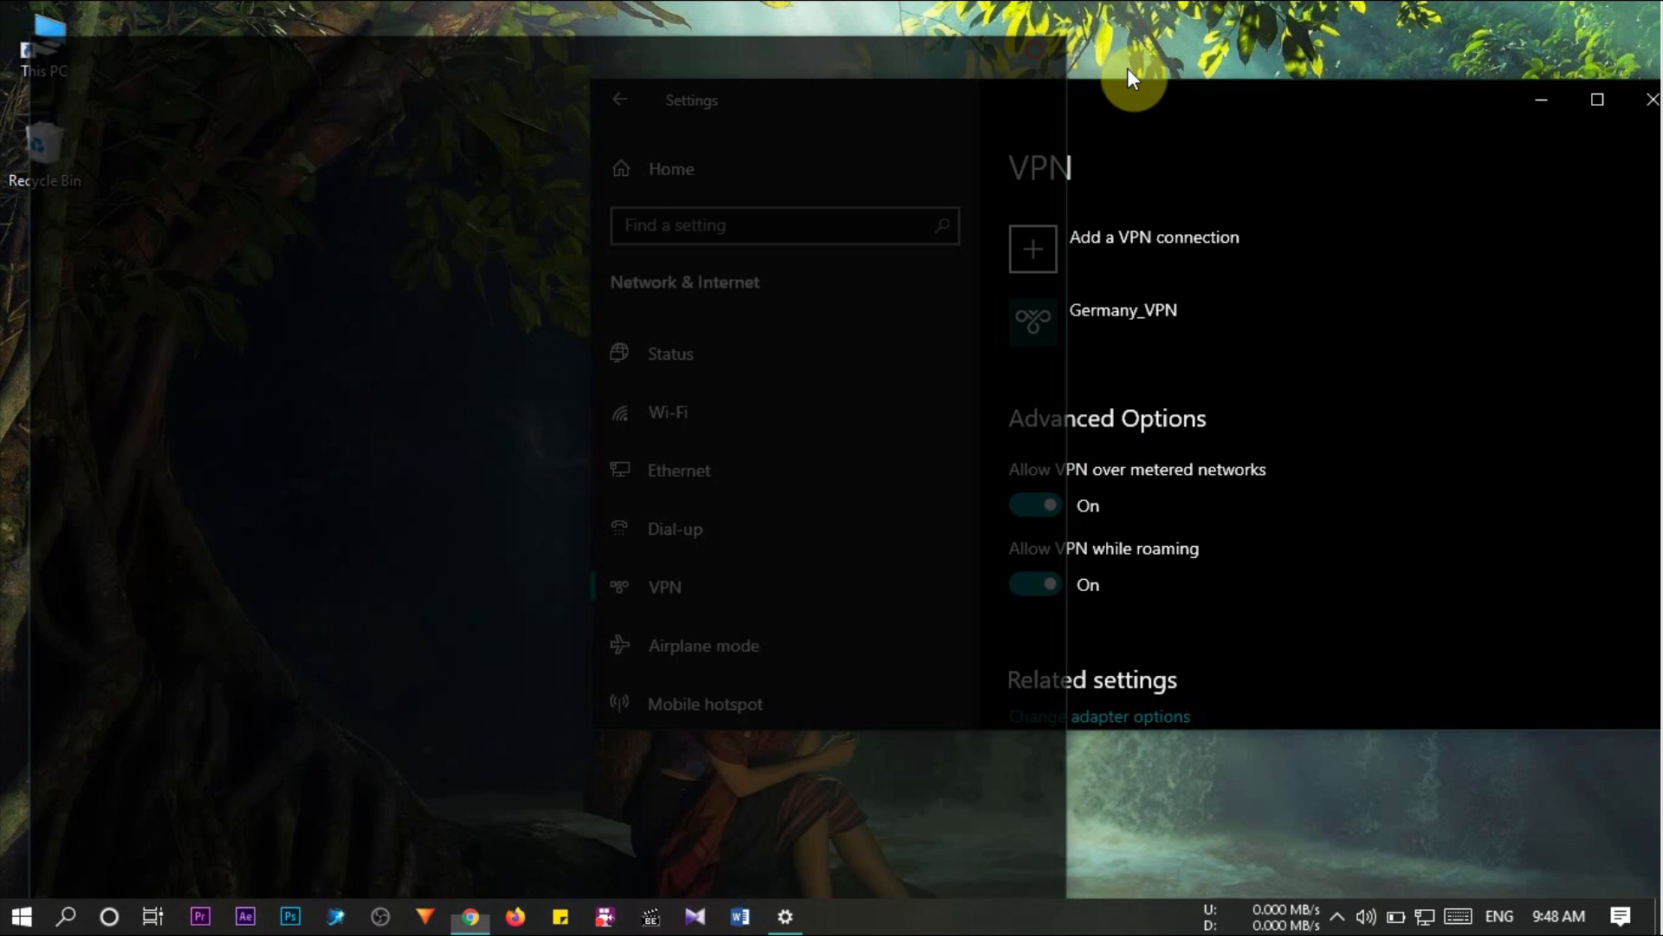
{"action": "left_click_drag", "start_coordinate": [1234, 104], "coordinate": [913, 92]}
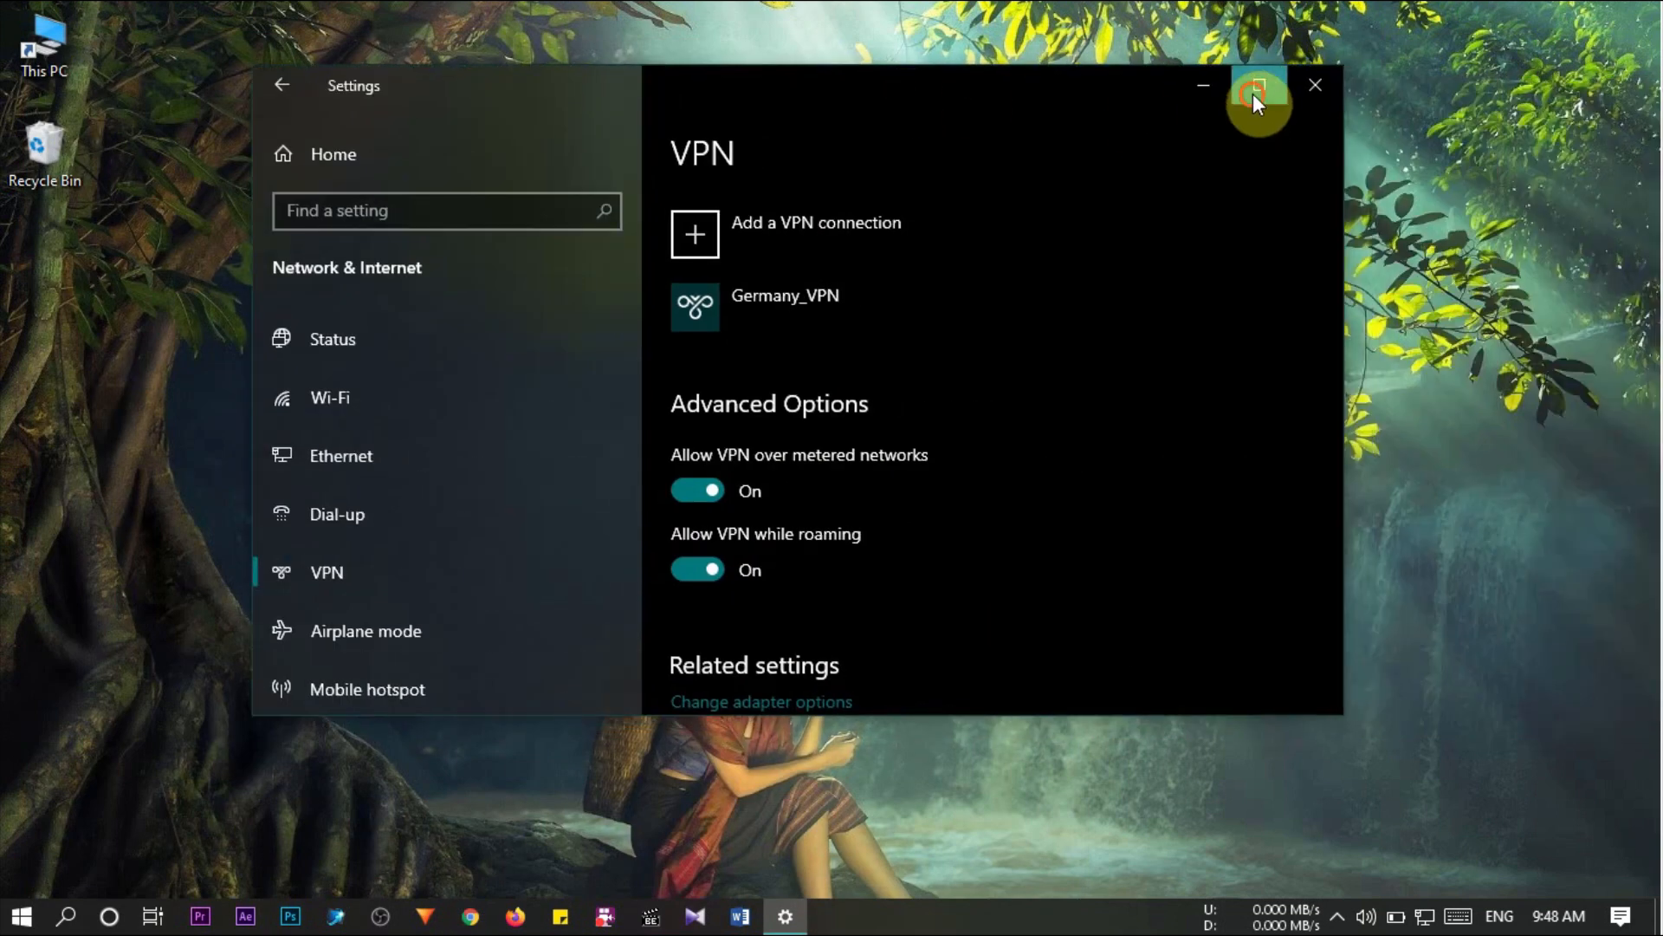
{"action": "left_click", "coordinate": [1258, 87]}
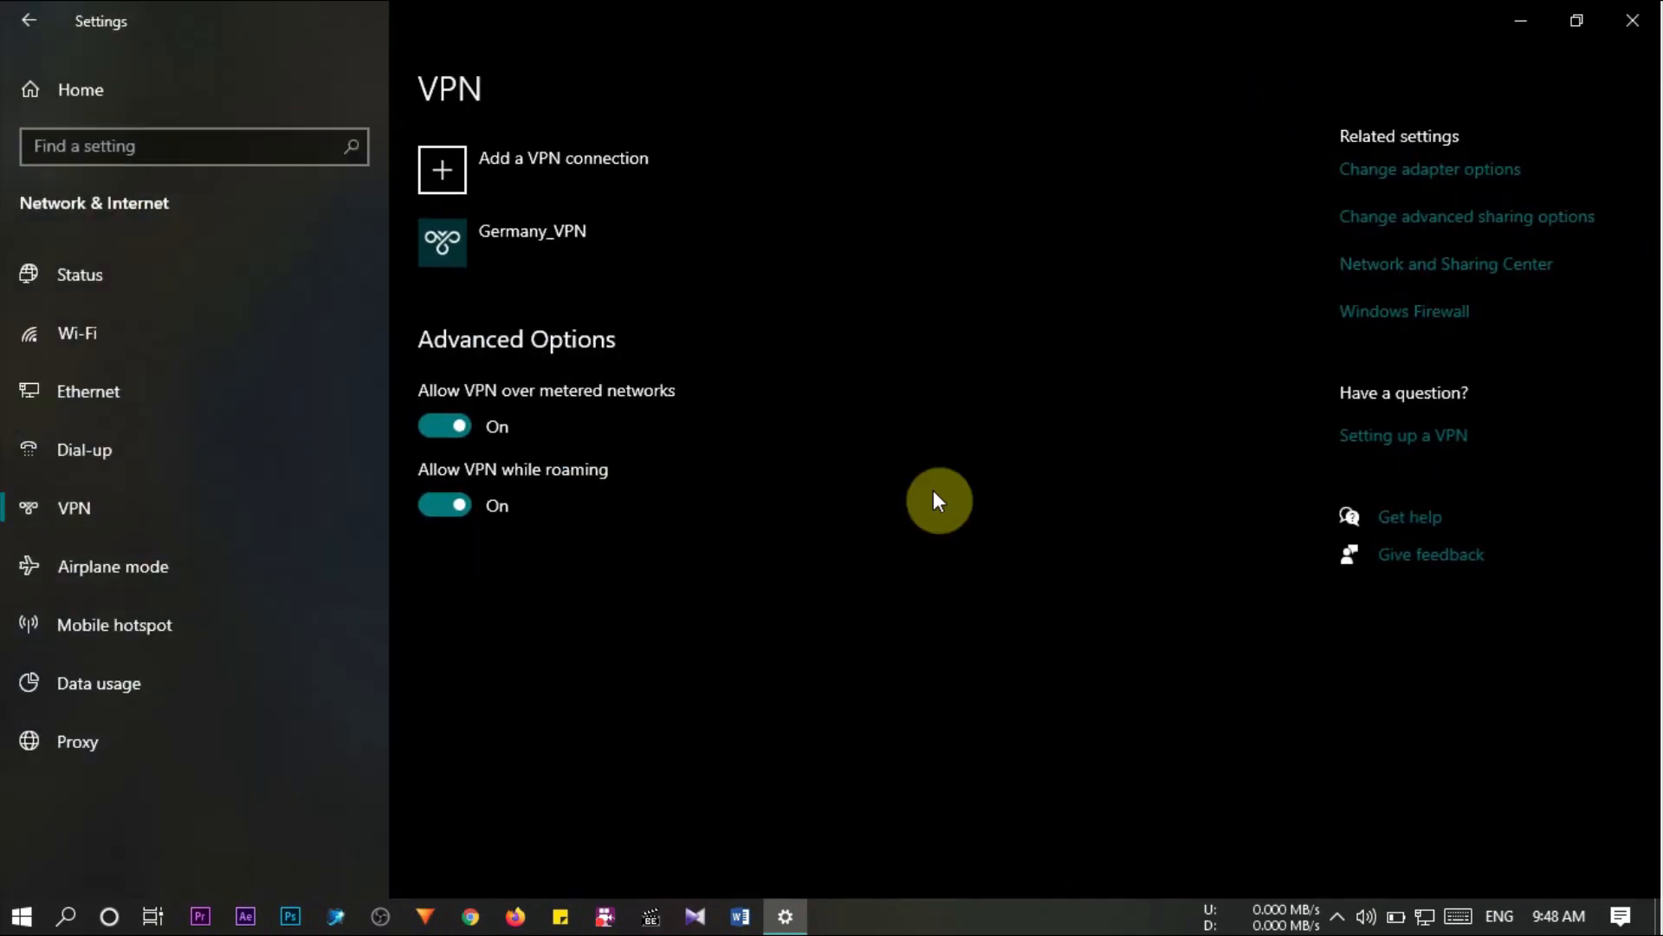
{"action": "left_click", "coordinate": [557, 251]}
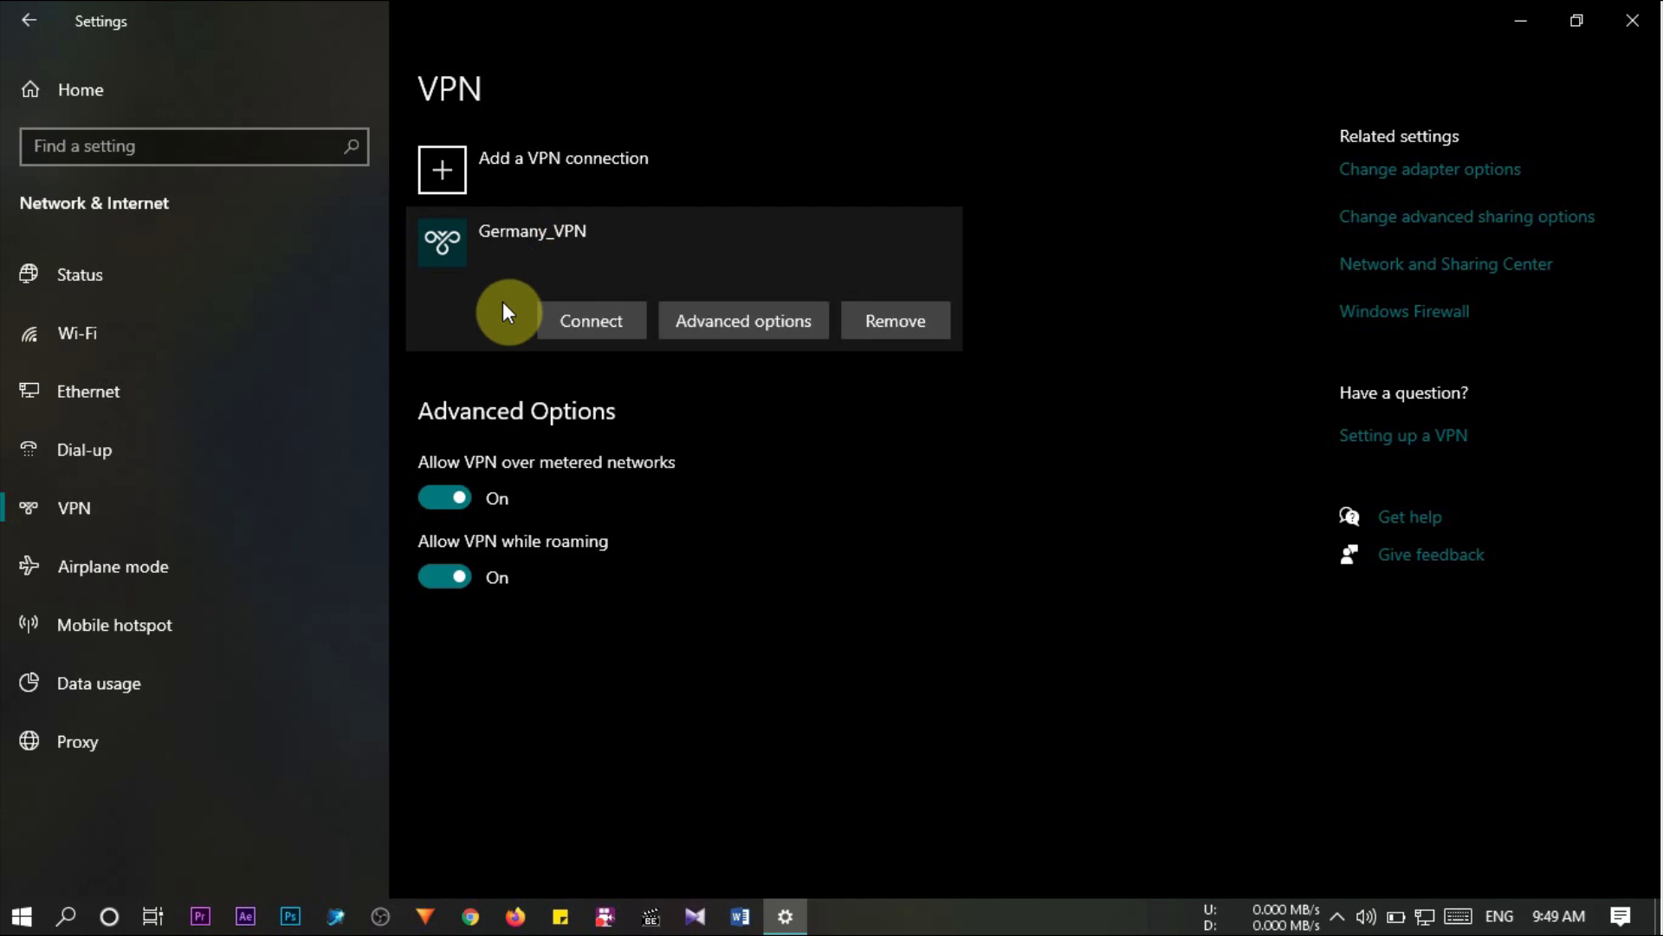
{"action": "left_click", "coordinate": [598, 321]}
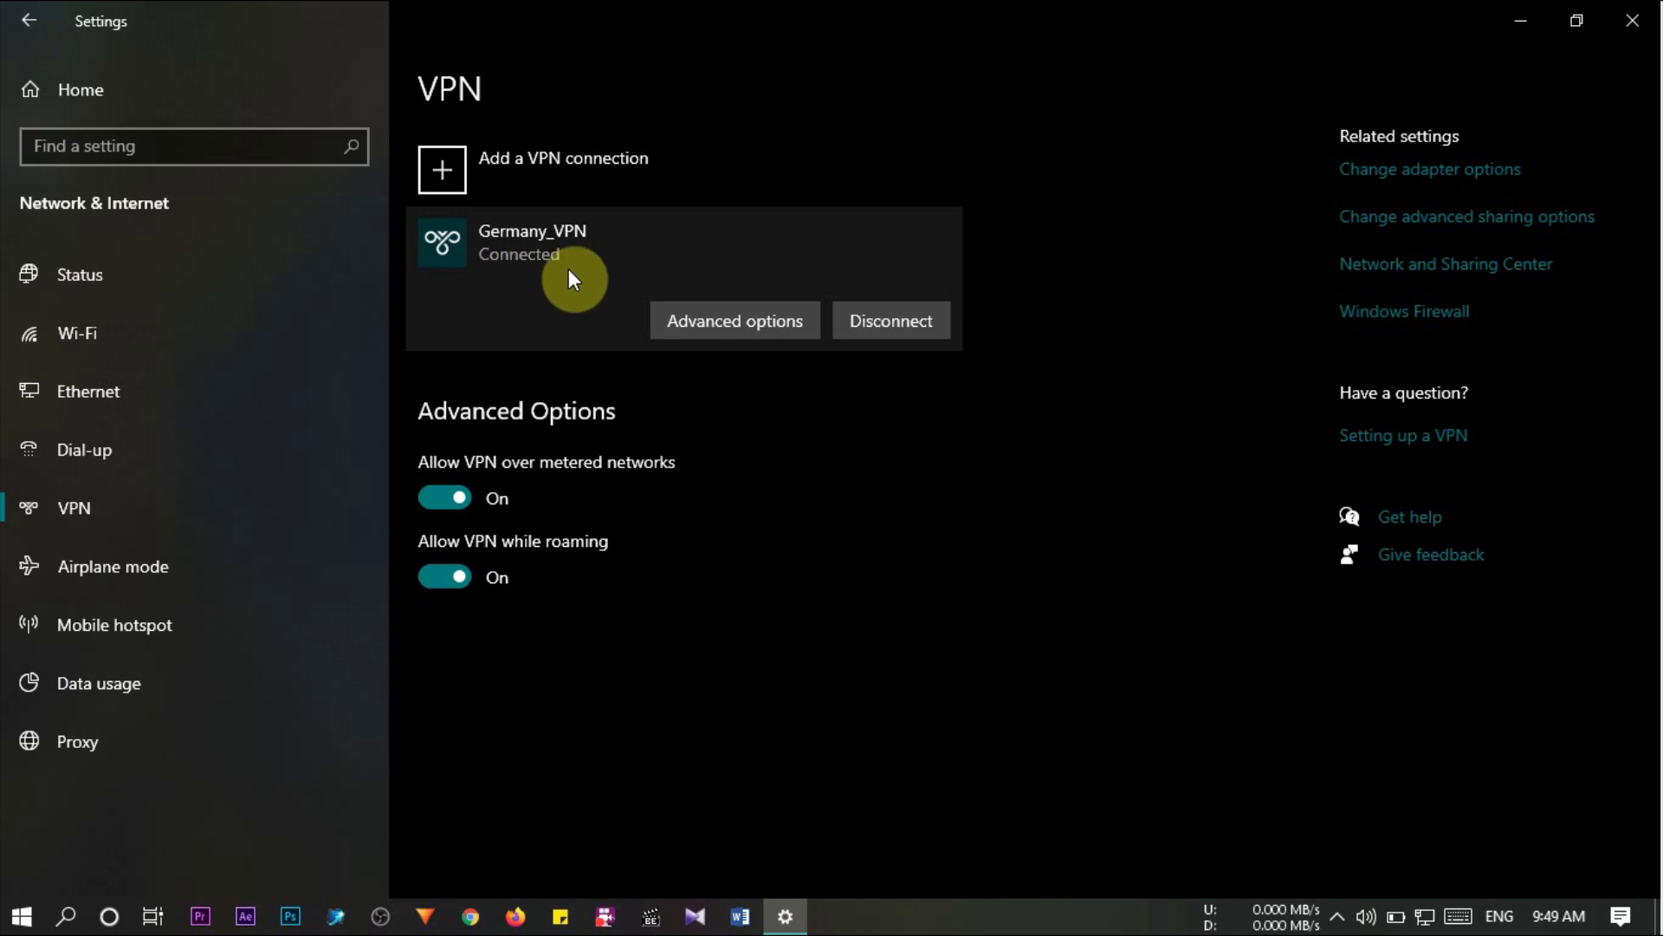
{"action": "left_click", "coordinate": [1633, 19]}
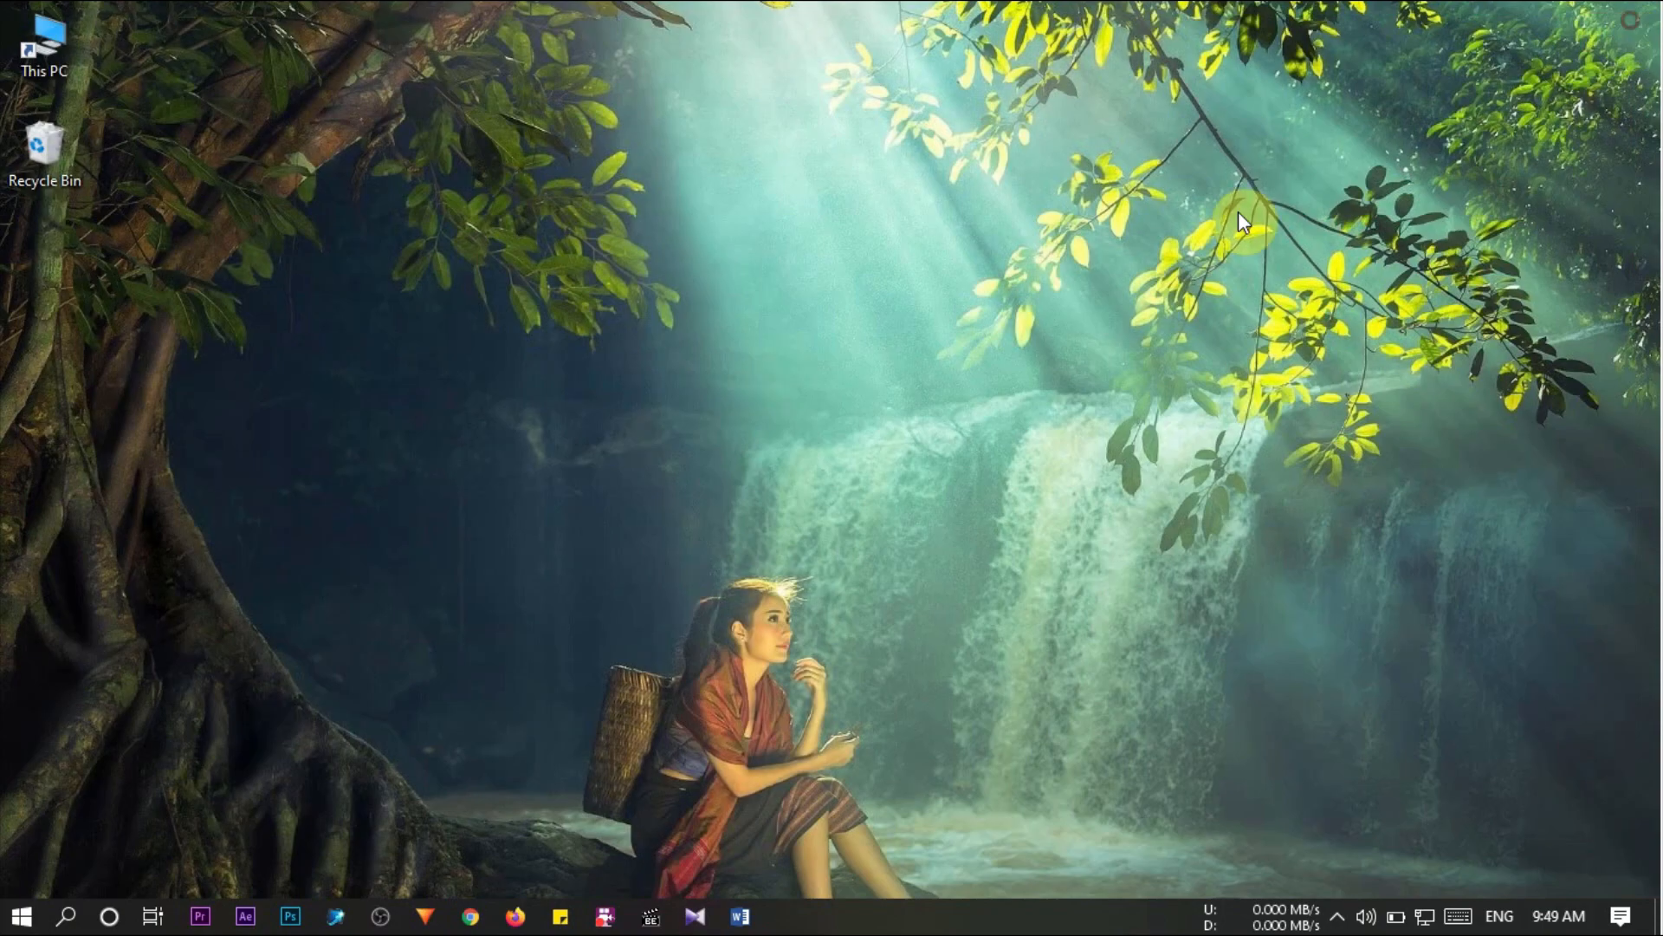
Open a maximized Chrome window and search Google for "what is my ip"
{"action": "left_click", "coordinate": [470, 916]}
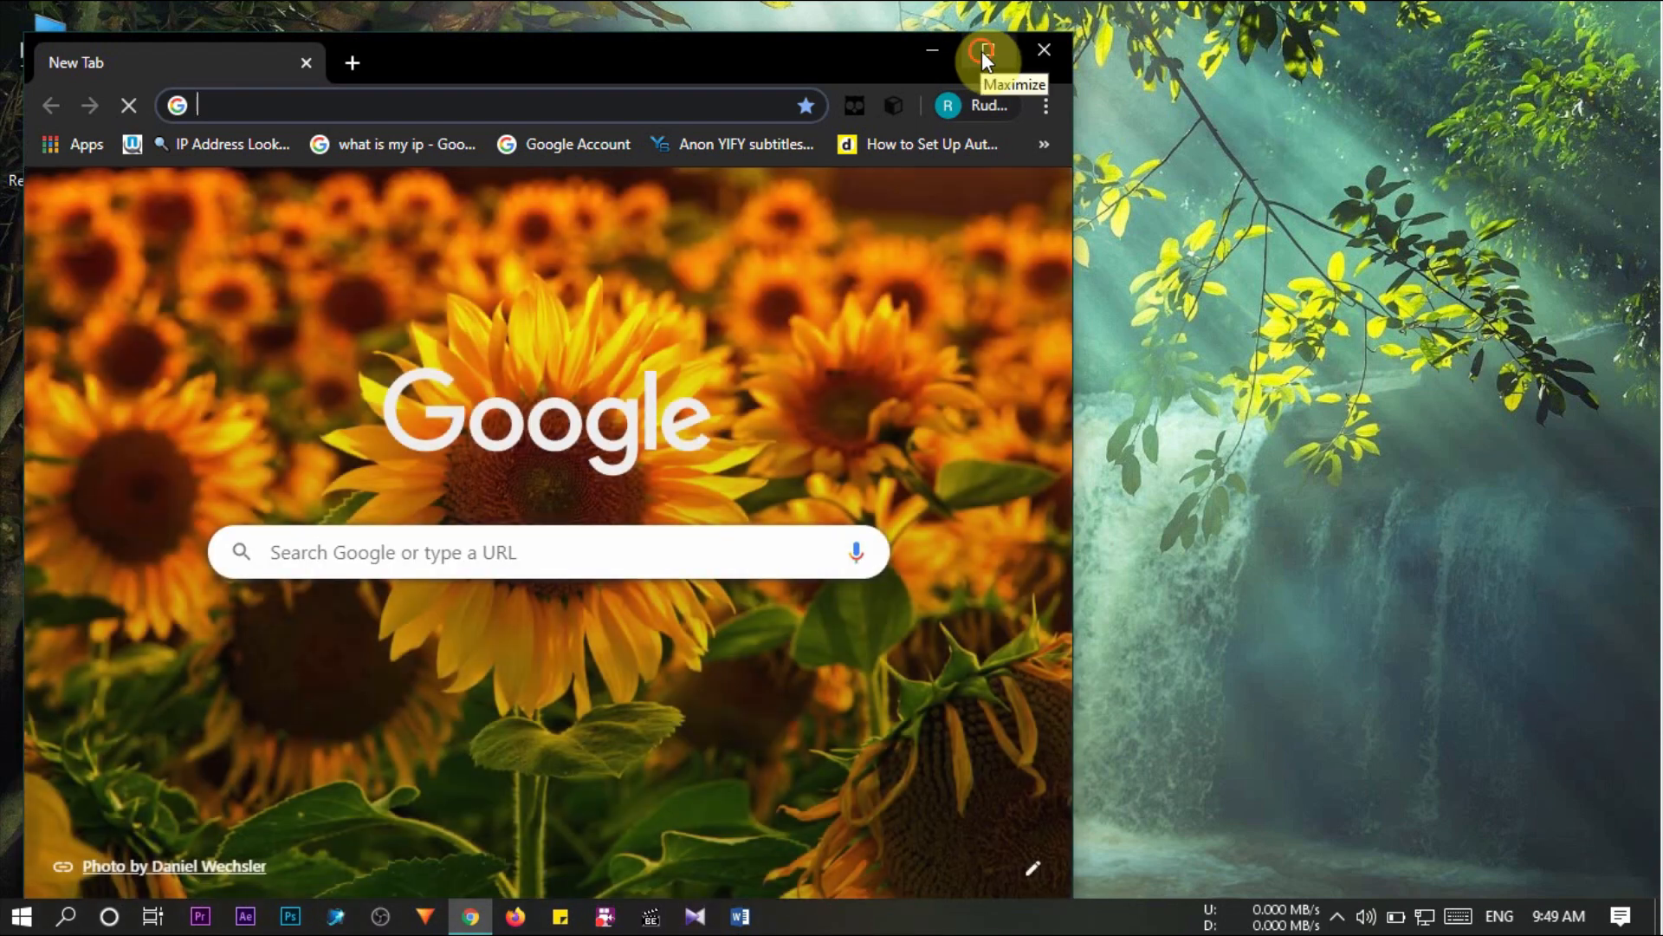
{"action": "left_click", "coordinate": [983, 52]}
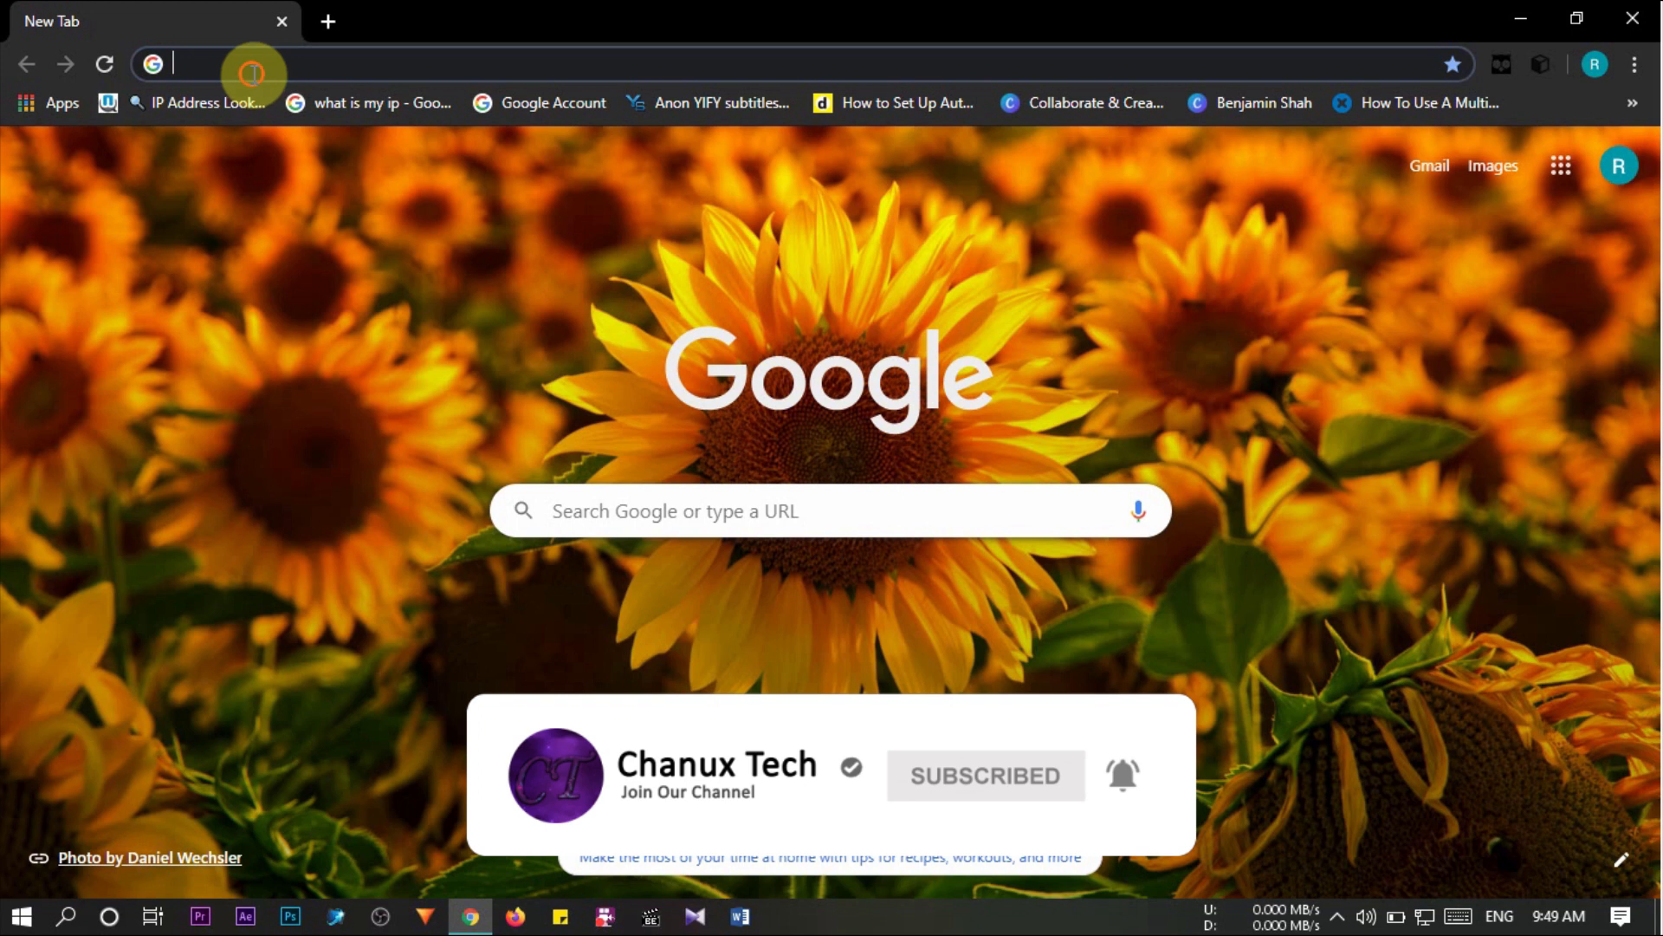
{"action": "type", "text": "what"}
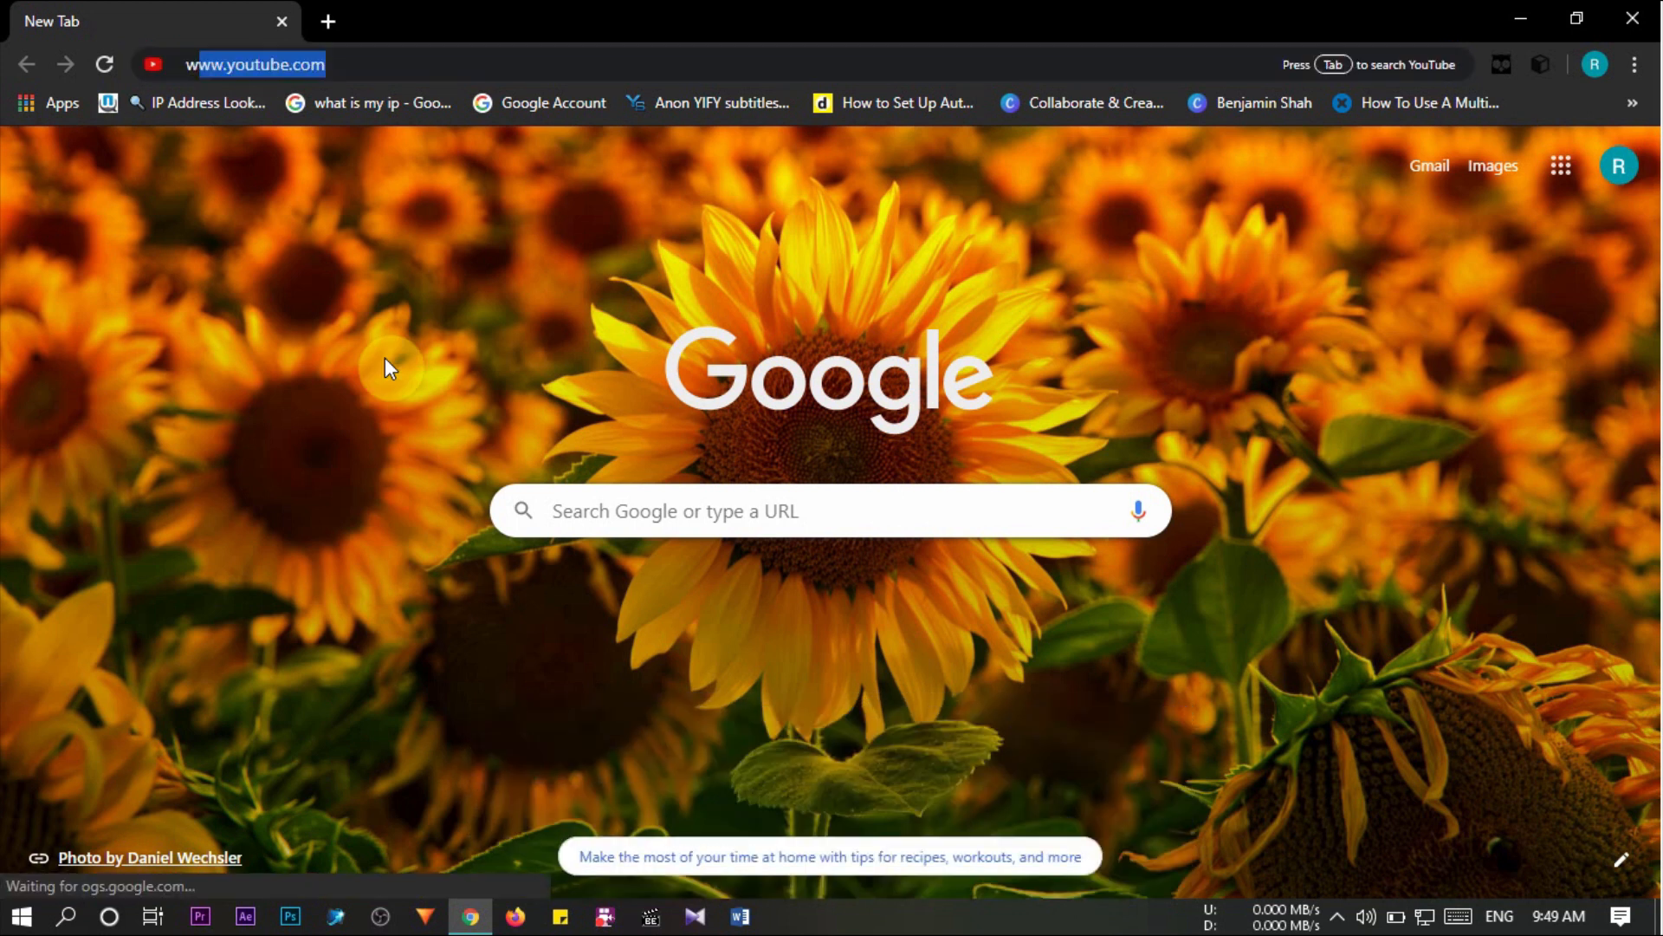
{"action": "type", "text": " is my ip"}
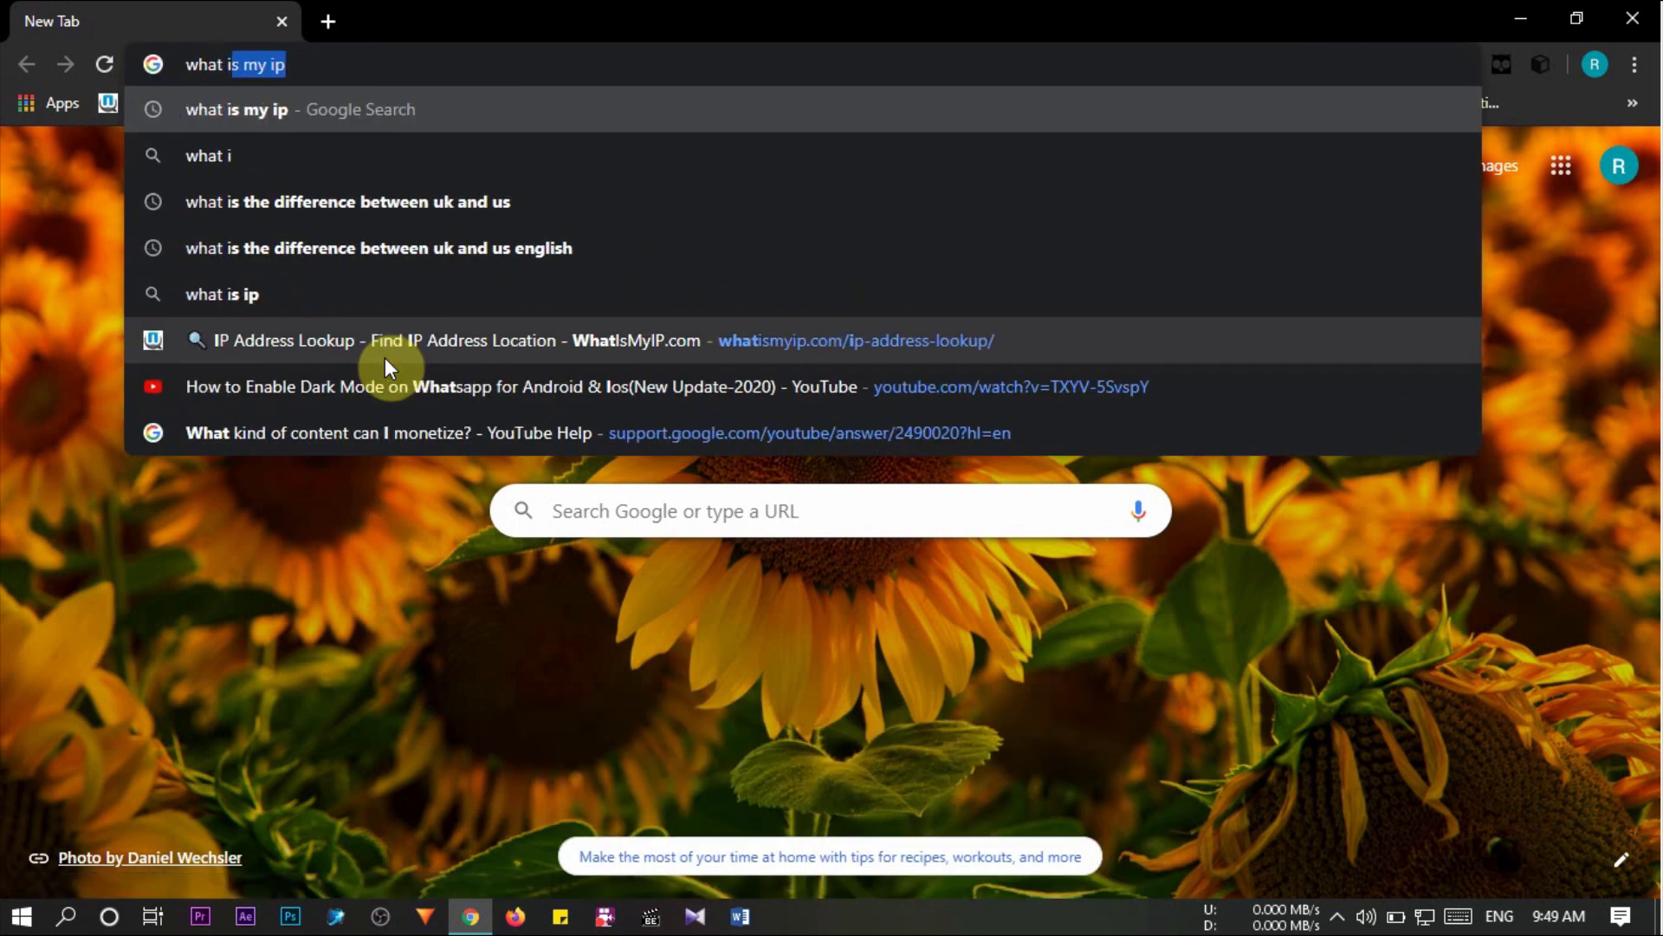
{"action": "left_click", "coordinate": [262, 105]}
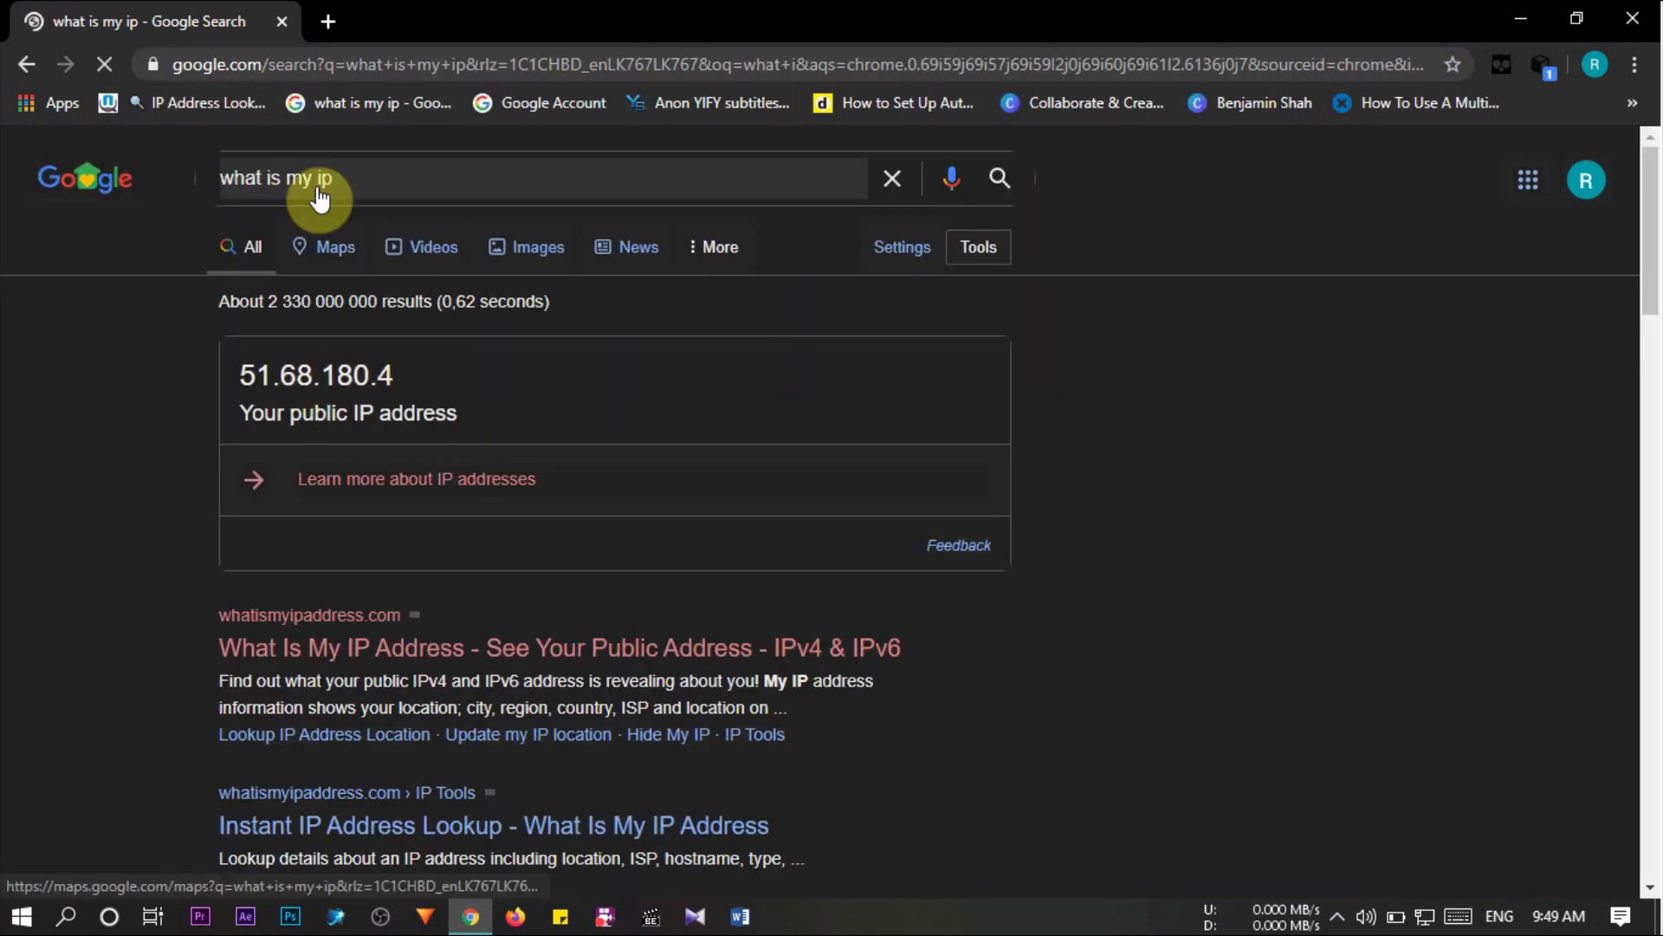
Open the WhatIsMyIP.com IP Address Lookup page in a new tab and copy the public IP address from the Google results
{"action": "left_click", "coordinate": [350, 32]}
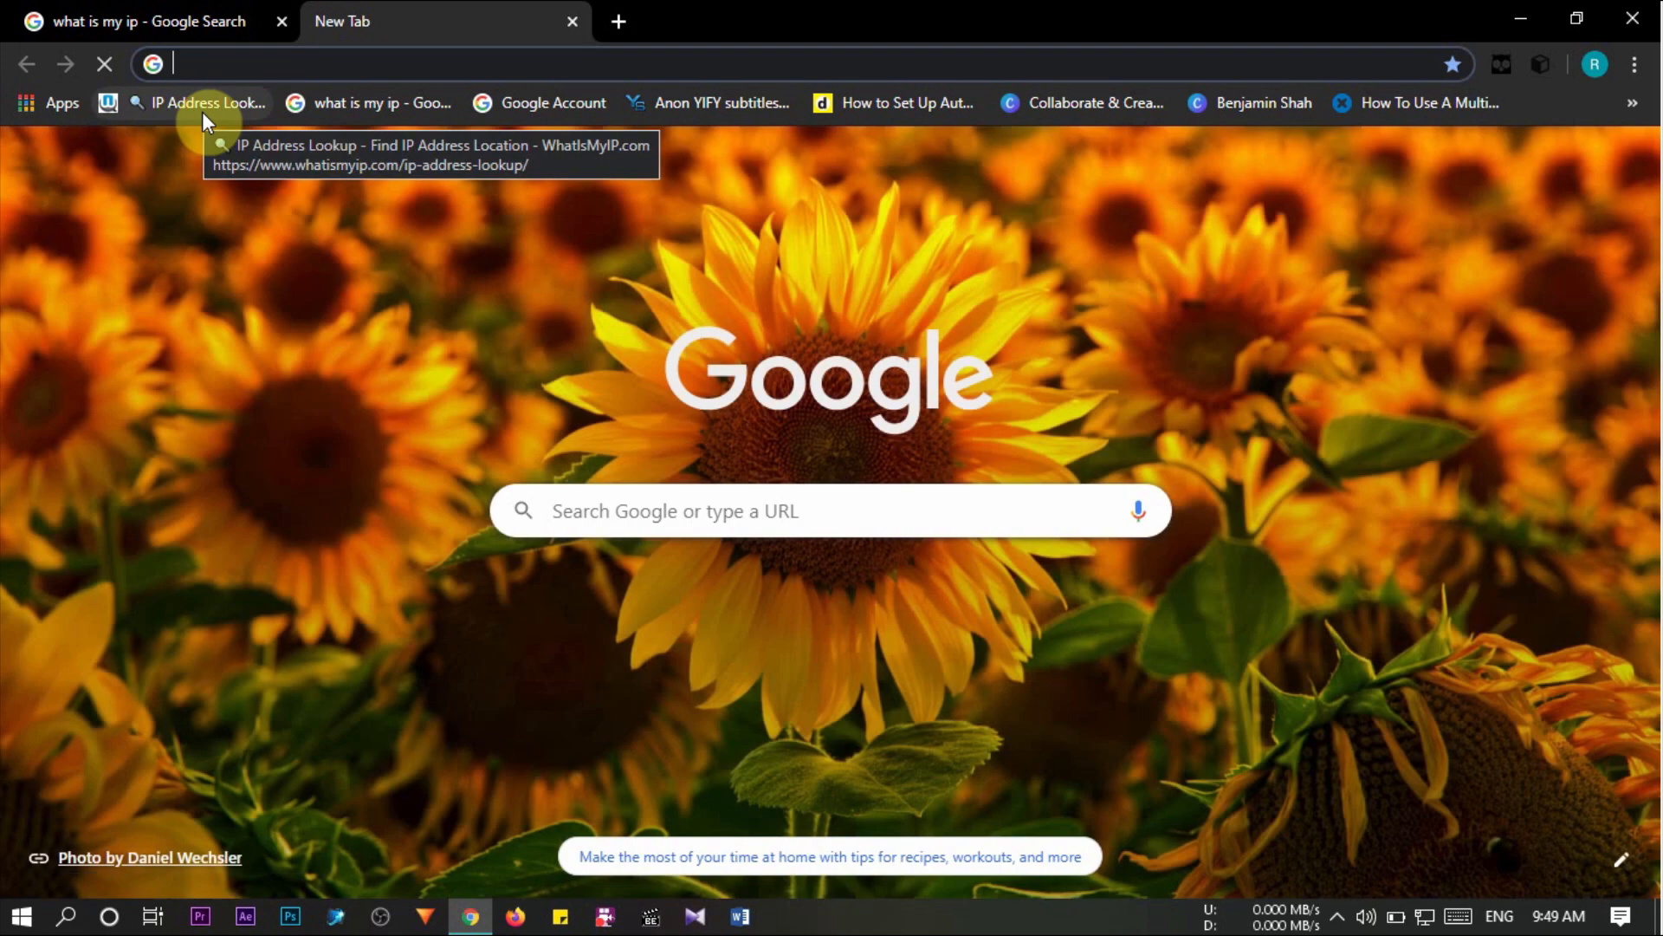
{"action": "left_click", "coordinate": [201, 111]}
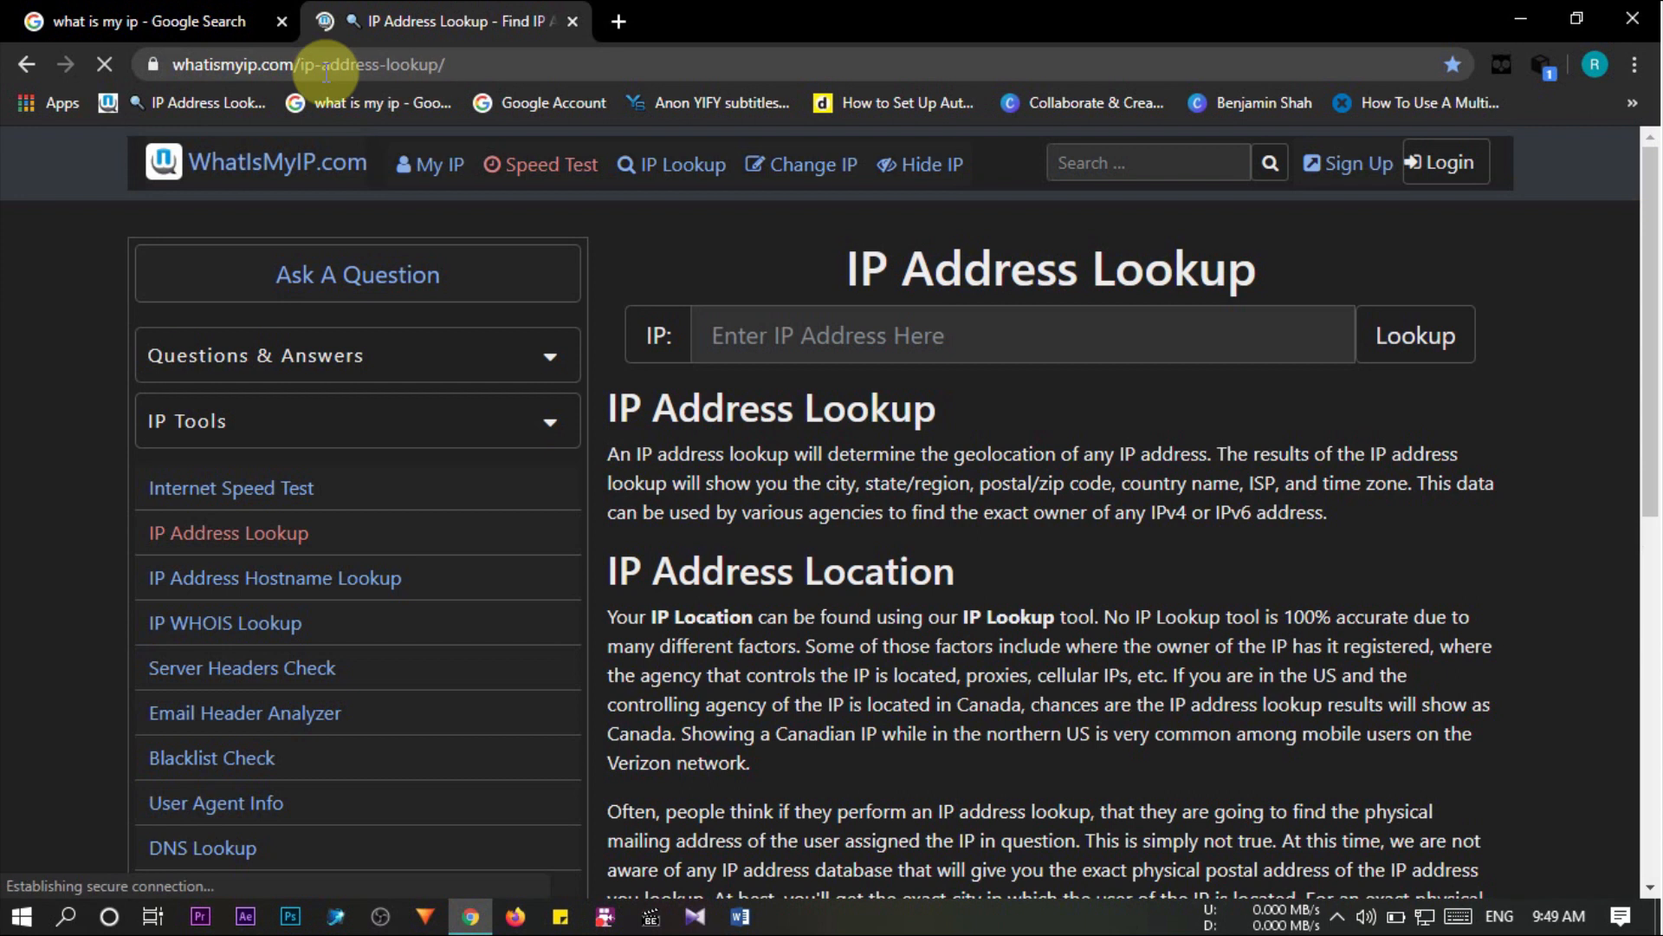
{"action": "left_click", "coordinate": [218, 24]}
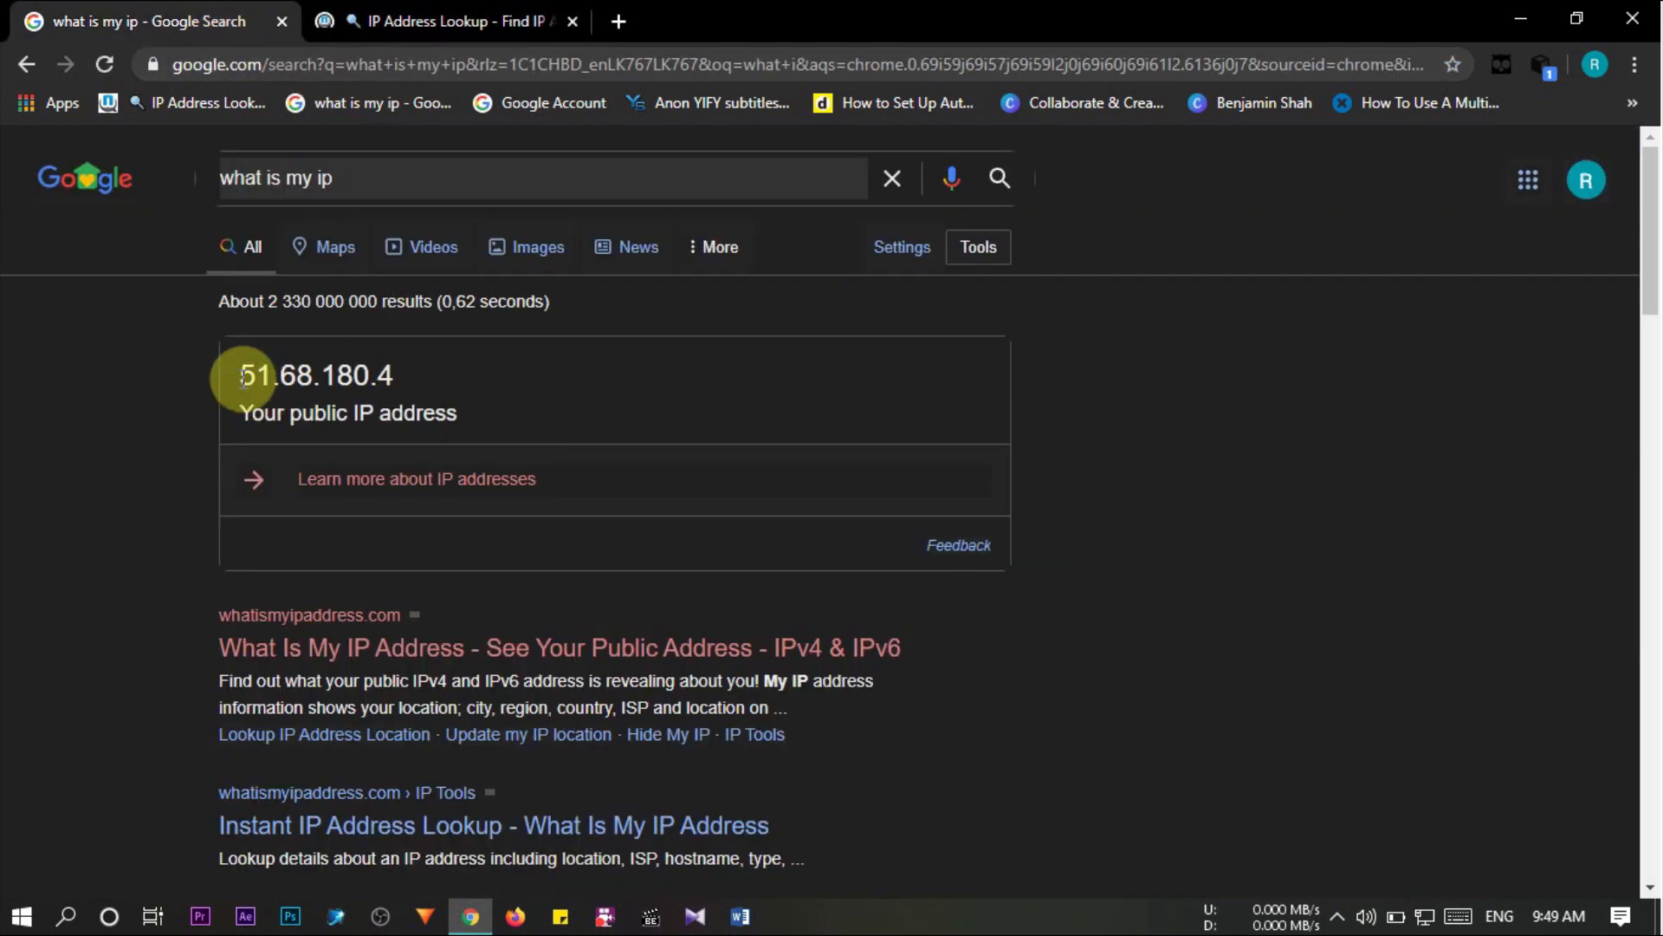
{"action": "left_click_drag", "start_coordinate": [264, 379], "coordinate": [399, 374]}
{"action": "key", "text": "ctrl+c"}
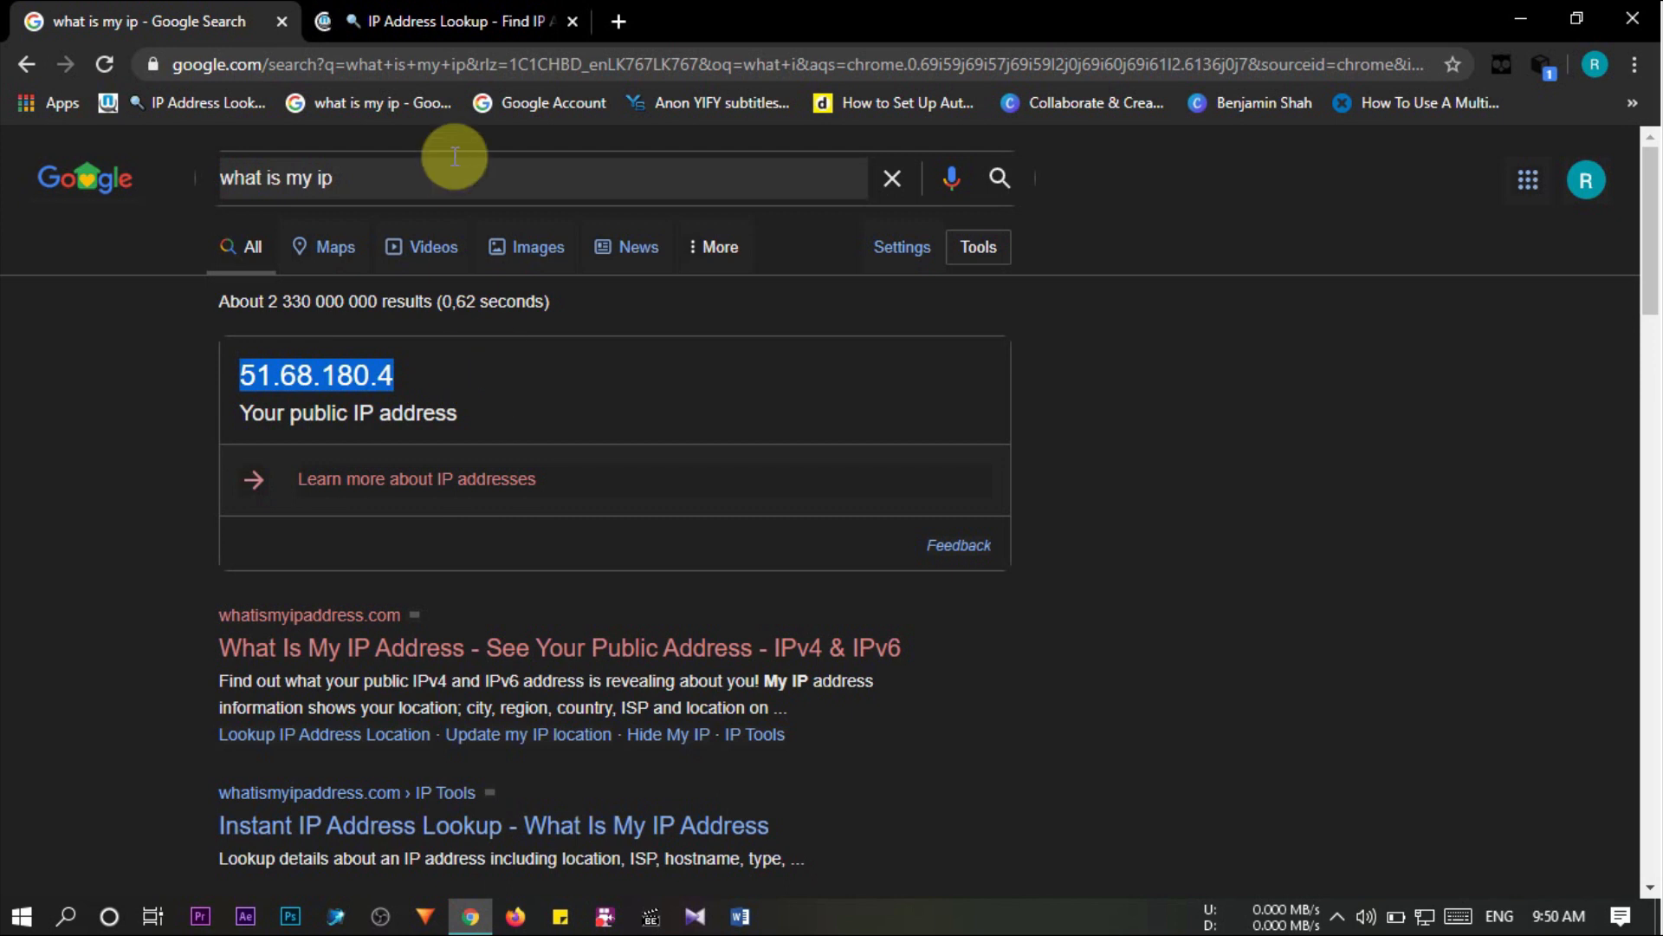
Look up the location details of IP address 51.68.180.4 on WhatIsMyIP.com, review them, and close the browser
{"action": "left_click", "coordinate": [445, 27]}
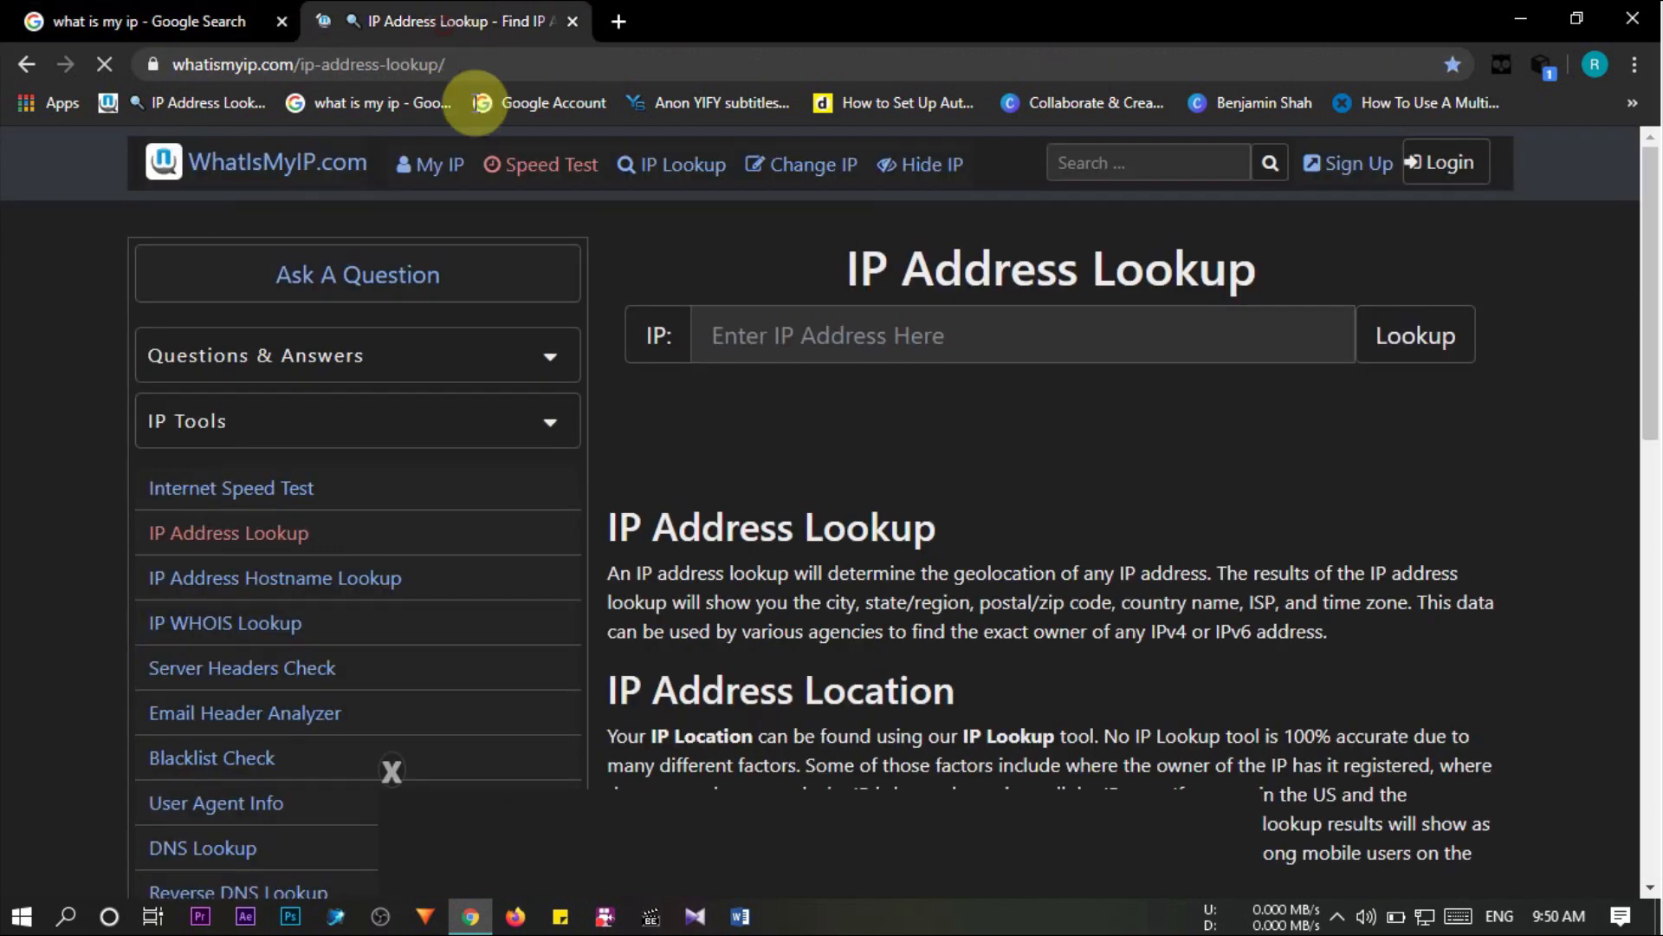
{"action": "left_click", "coordinate": [826, 344]}
{"action": "key", "text": "ctrl+v"}
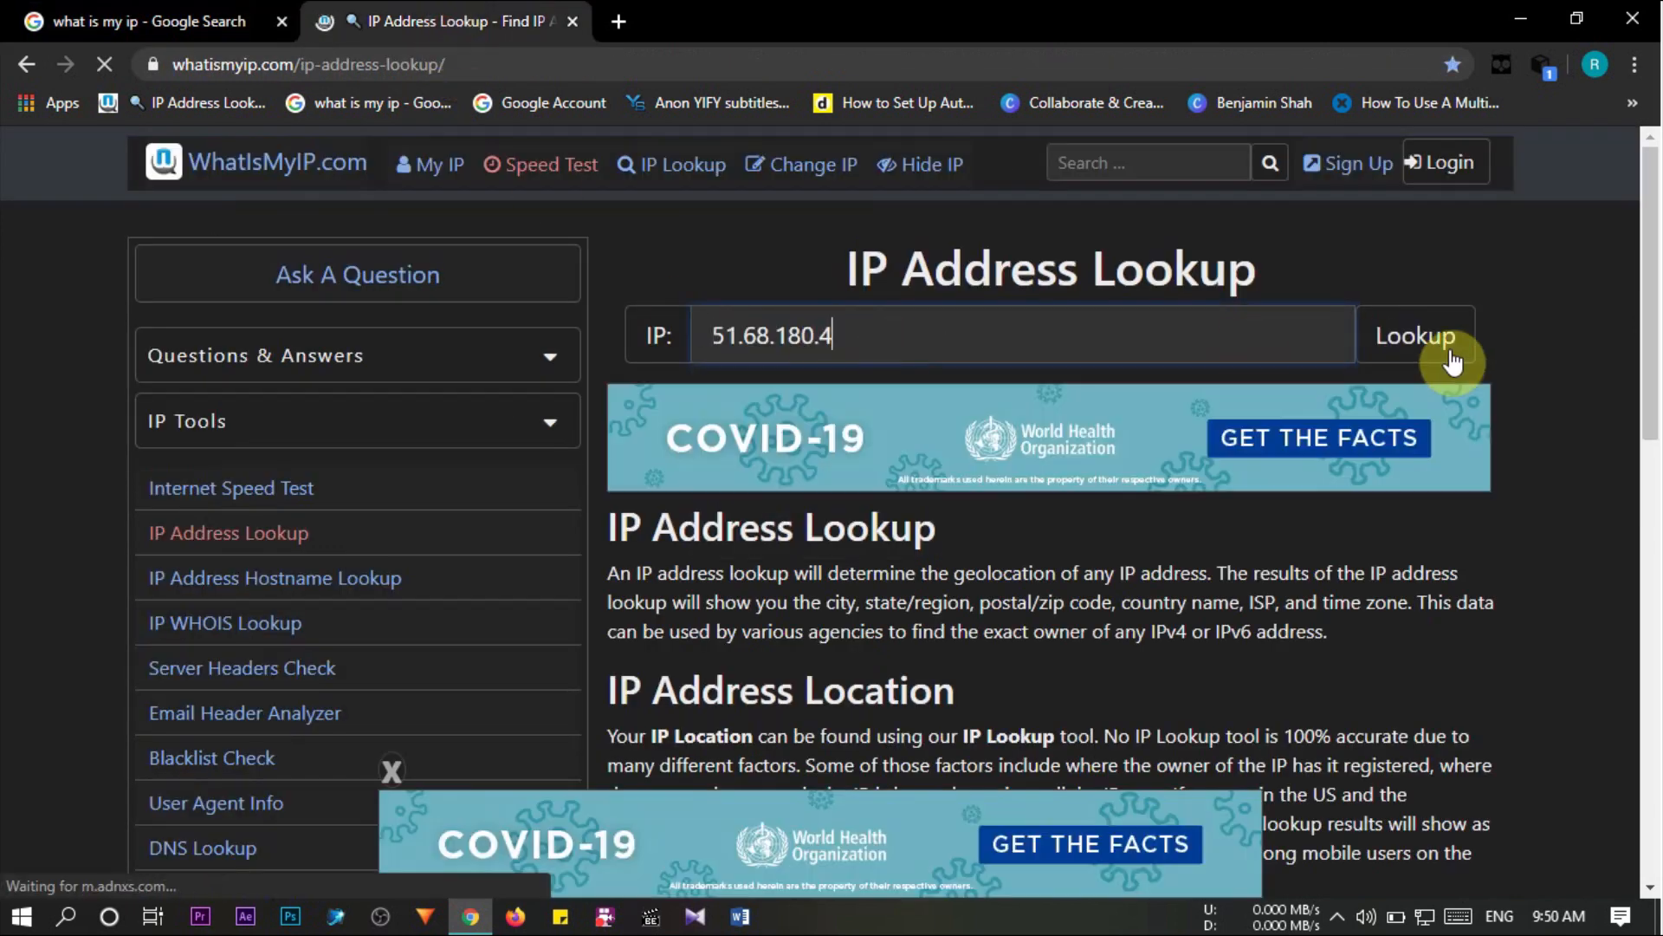
{"action": "left_click", "coordinate": [1452, 361]}
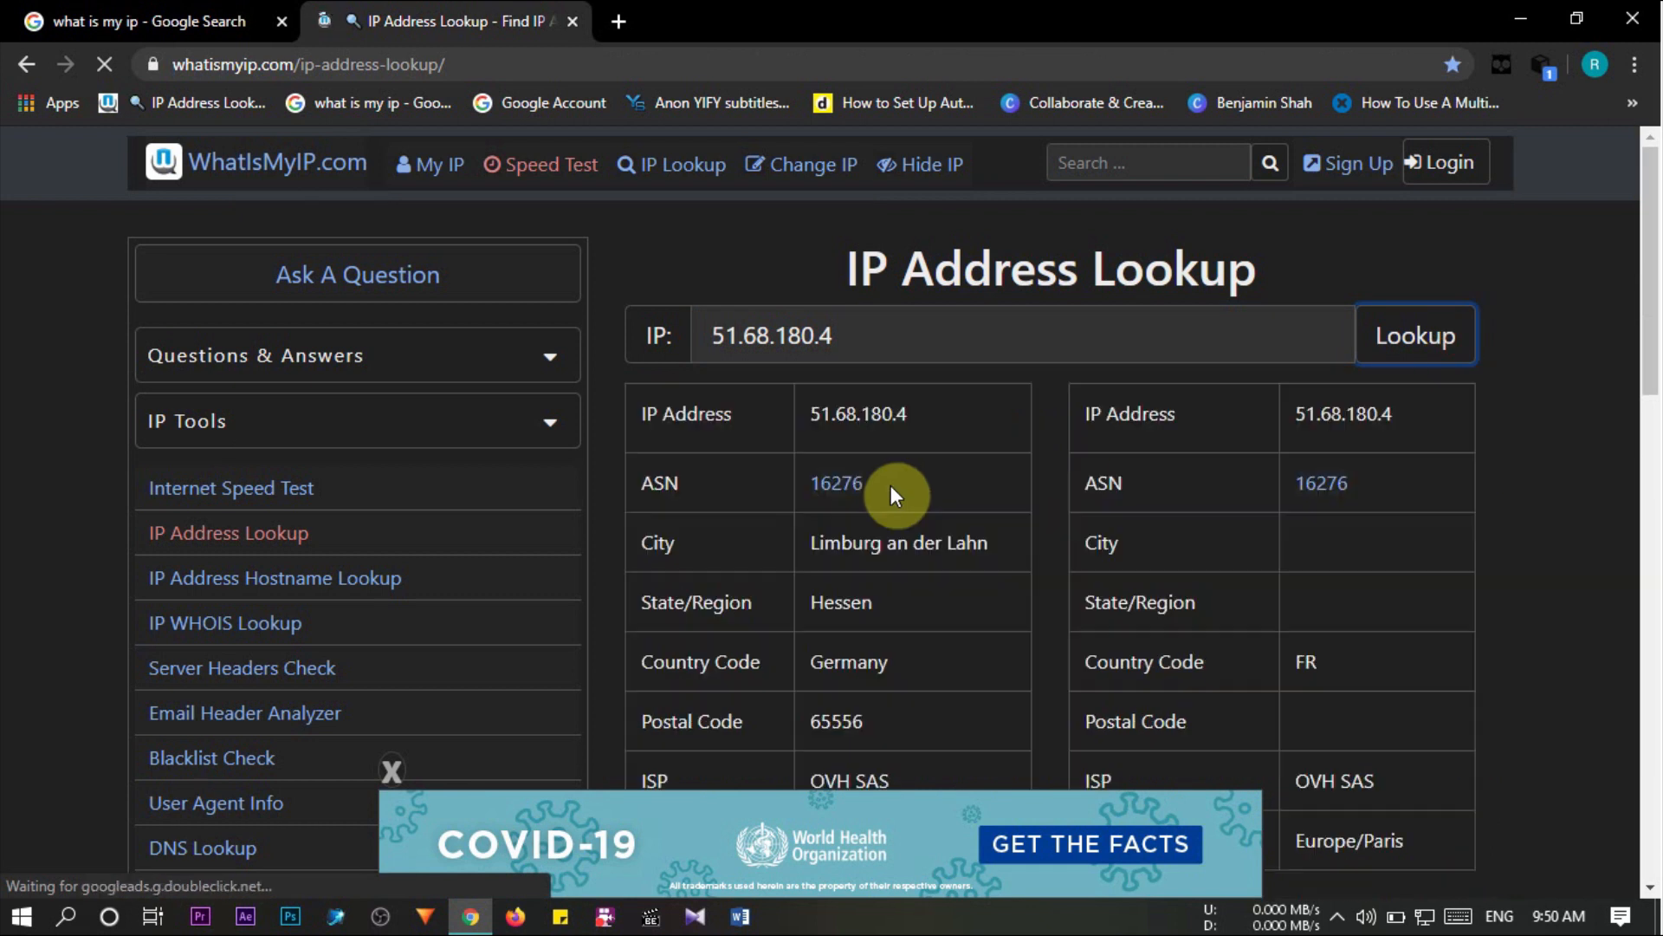
{"action": "scroll", "coordinate": [888, 485], "scroll_direction": "down", "scroll_amount": 3}
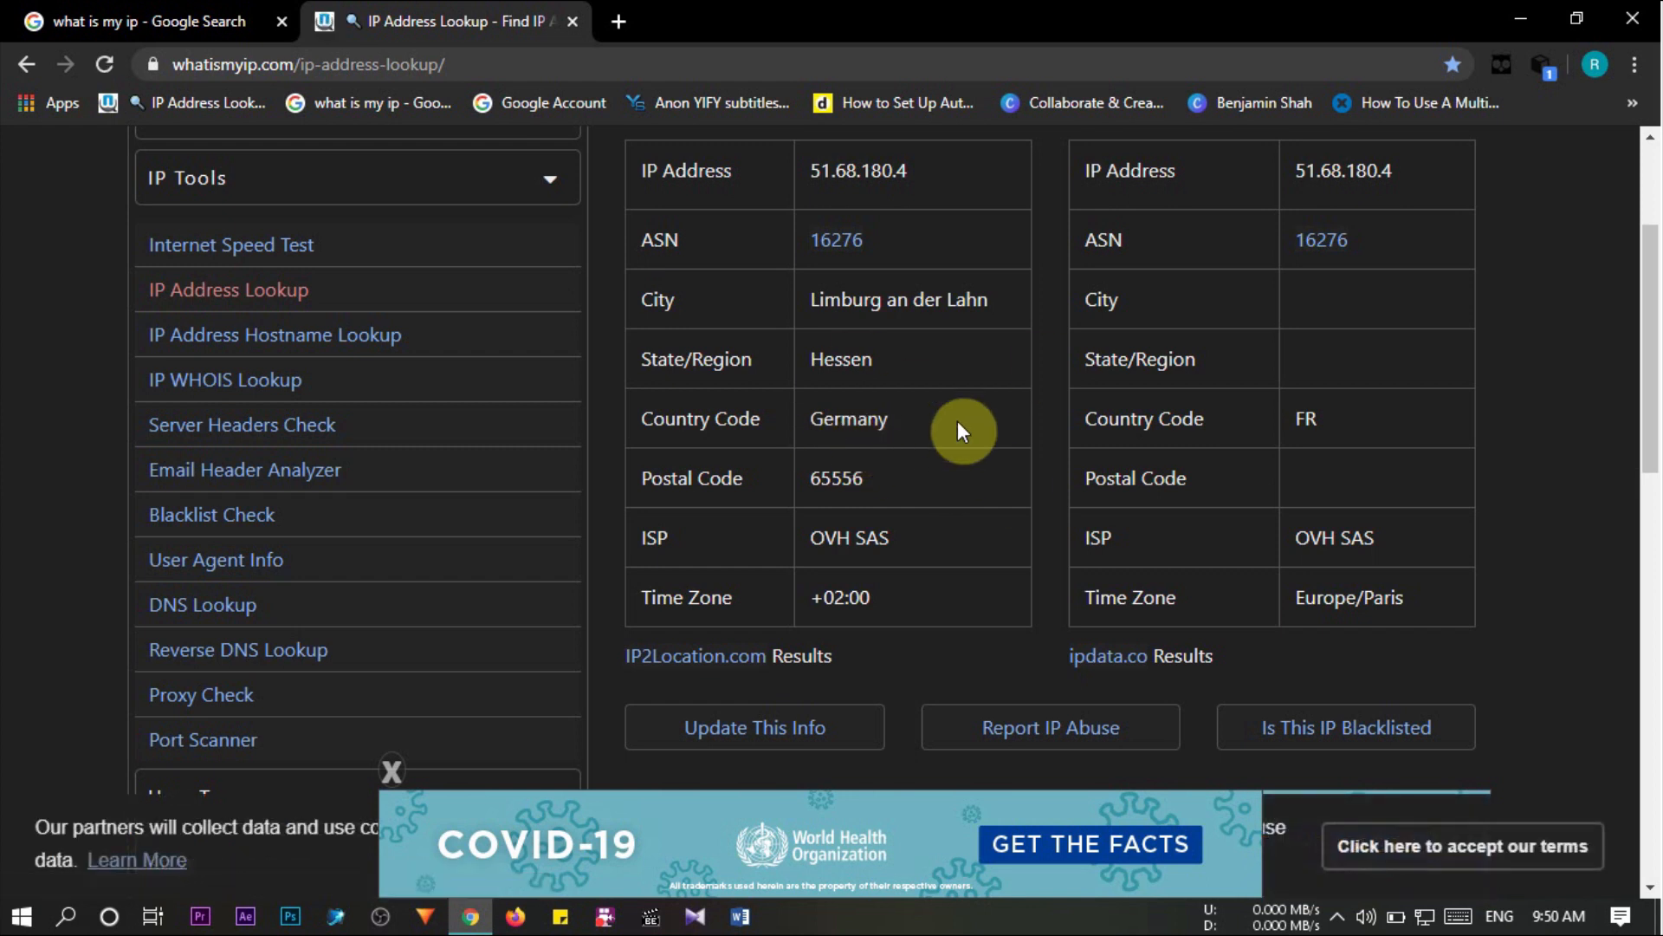
{"action": "left_click", "coordinate": [1633, 21]}
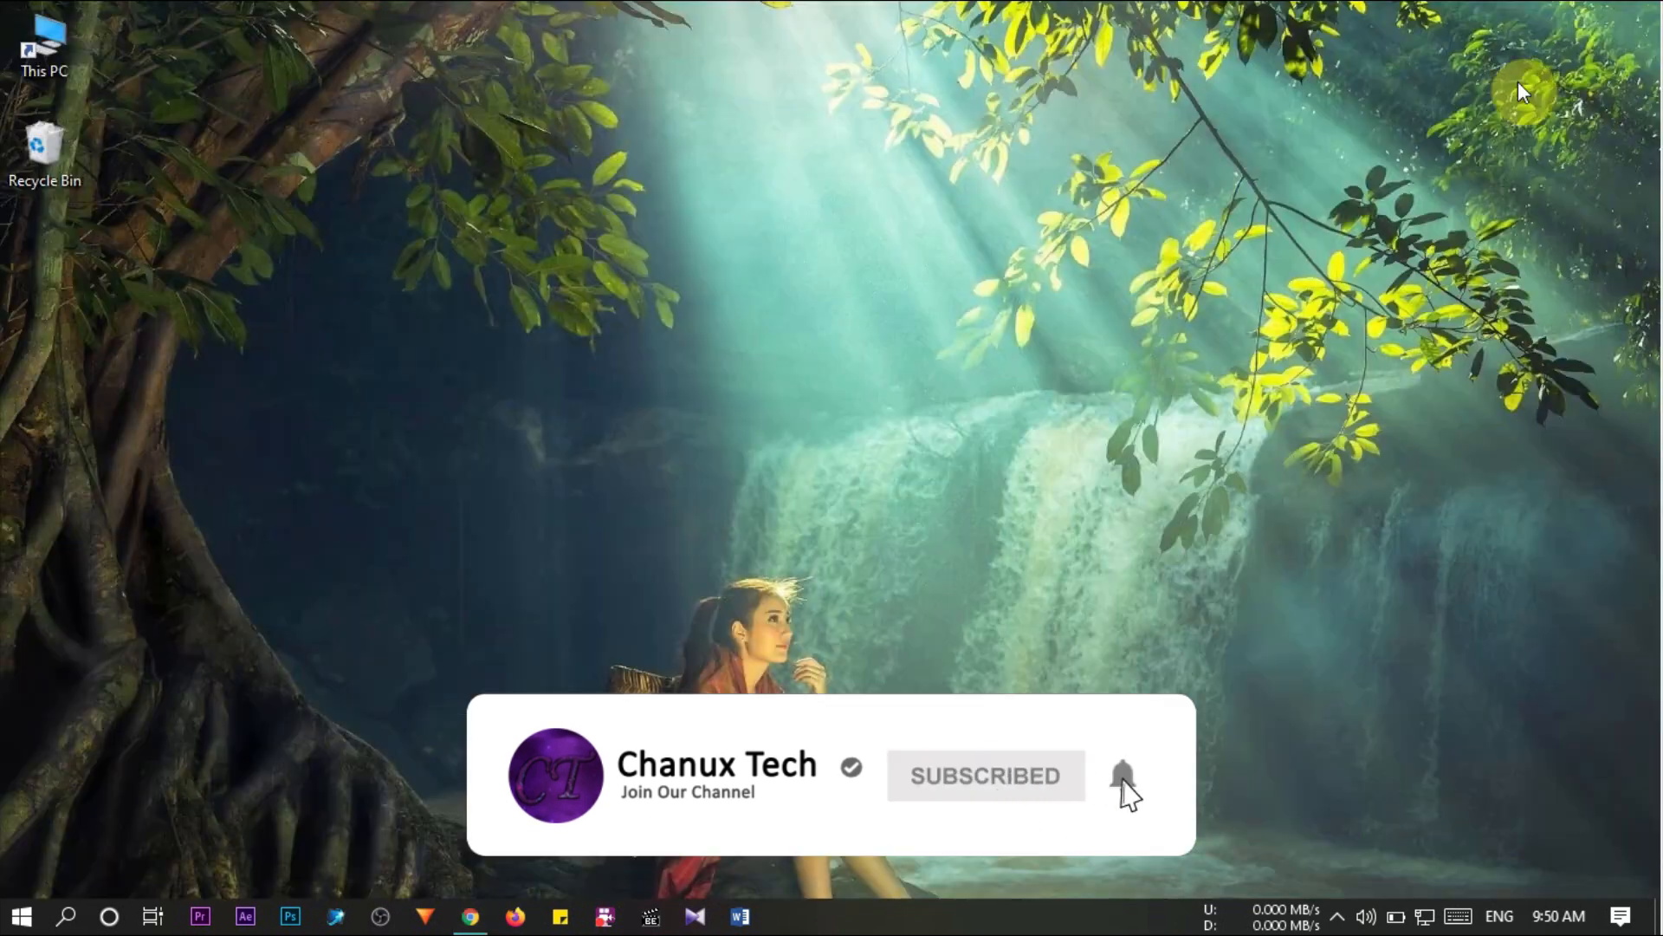
Refresh the desktop and open the list of network connections to check the status of Germany_VPN
{"action": "right_click", "coordinate": [976, 229]}
{"action": "left_click", "coordinate": [1050, 306]}
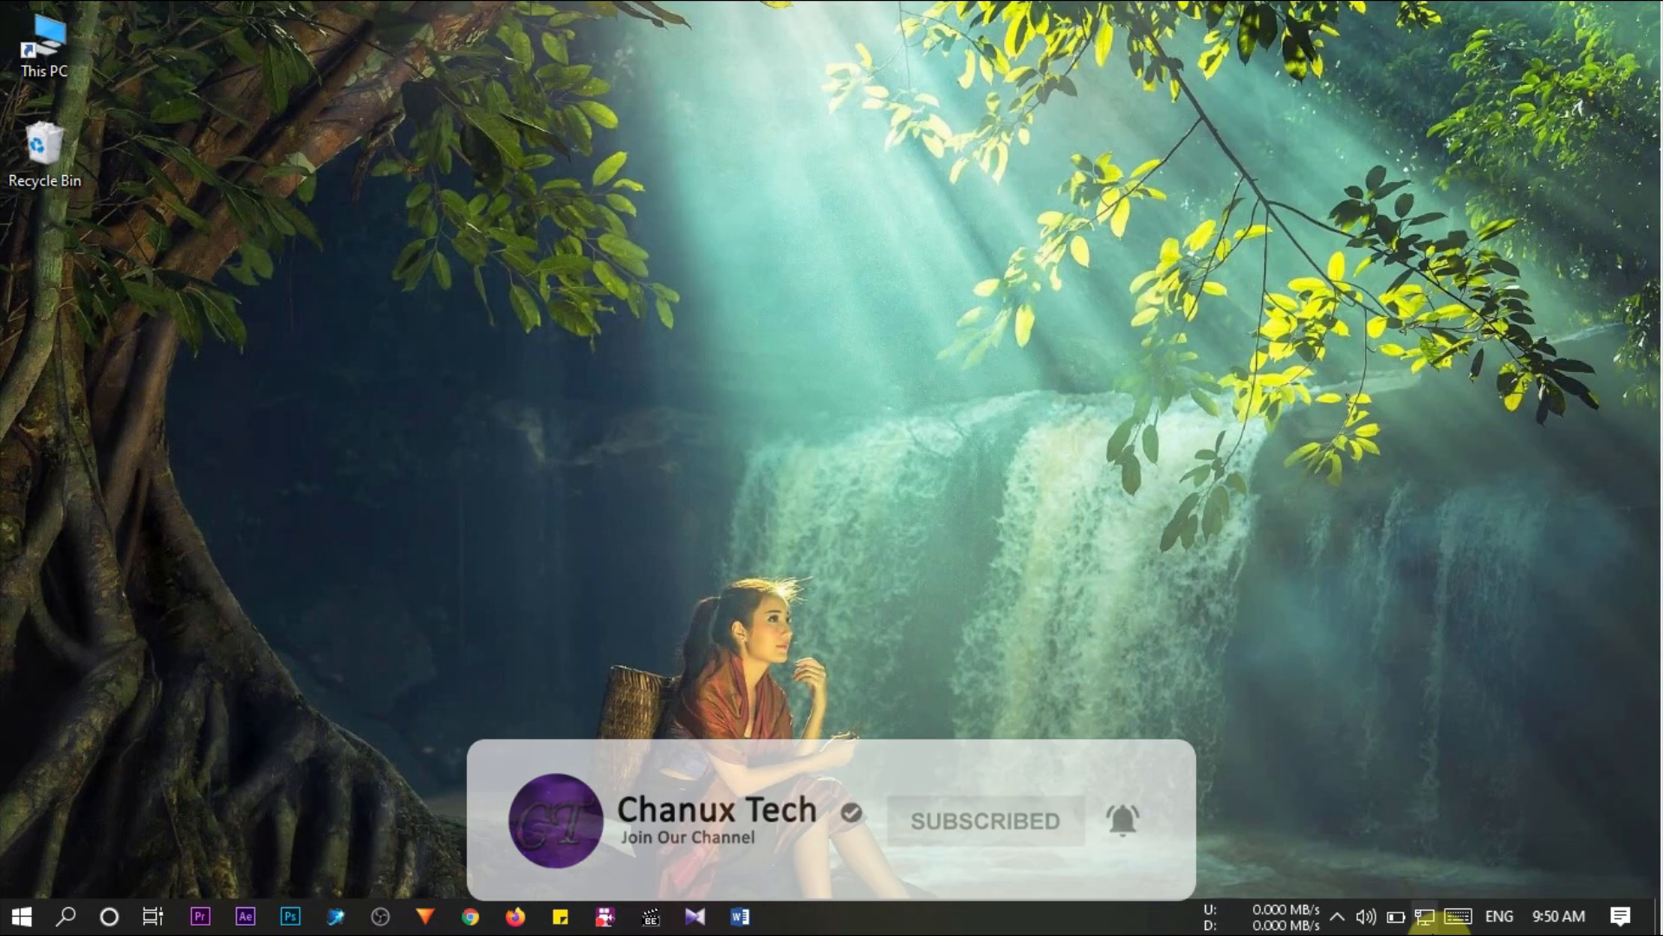
{"action": "left_click", "coordinate": [1423, 918]}
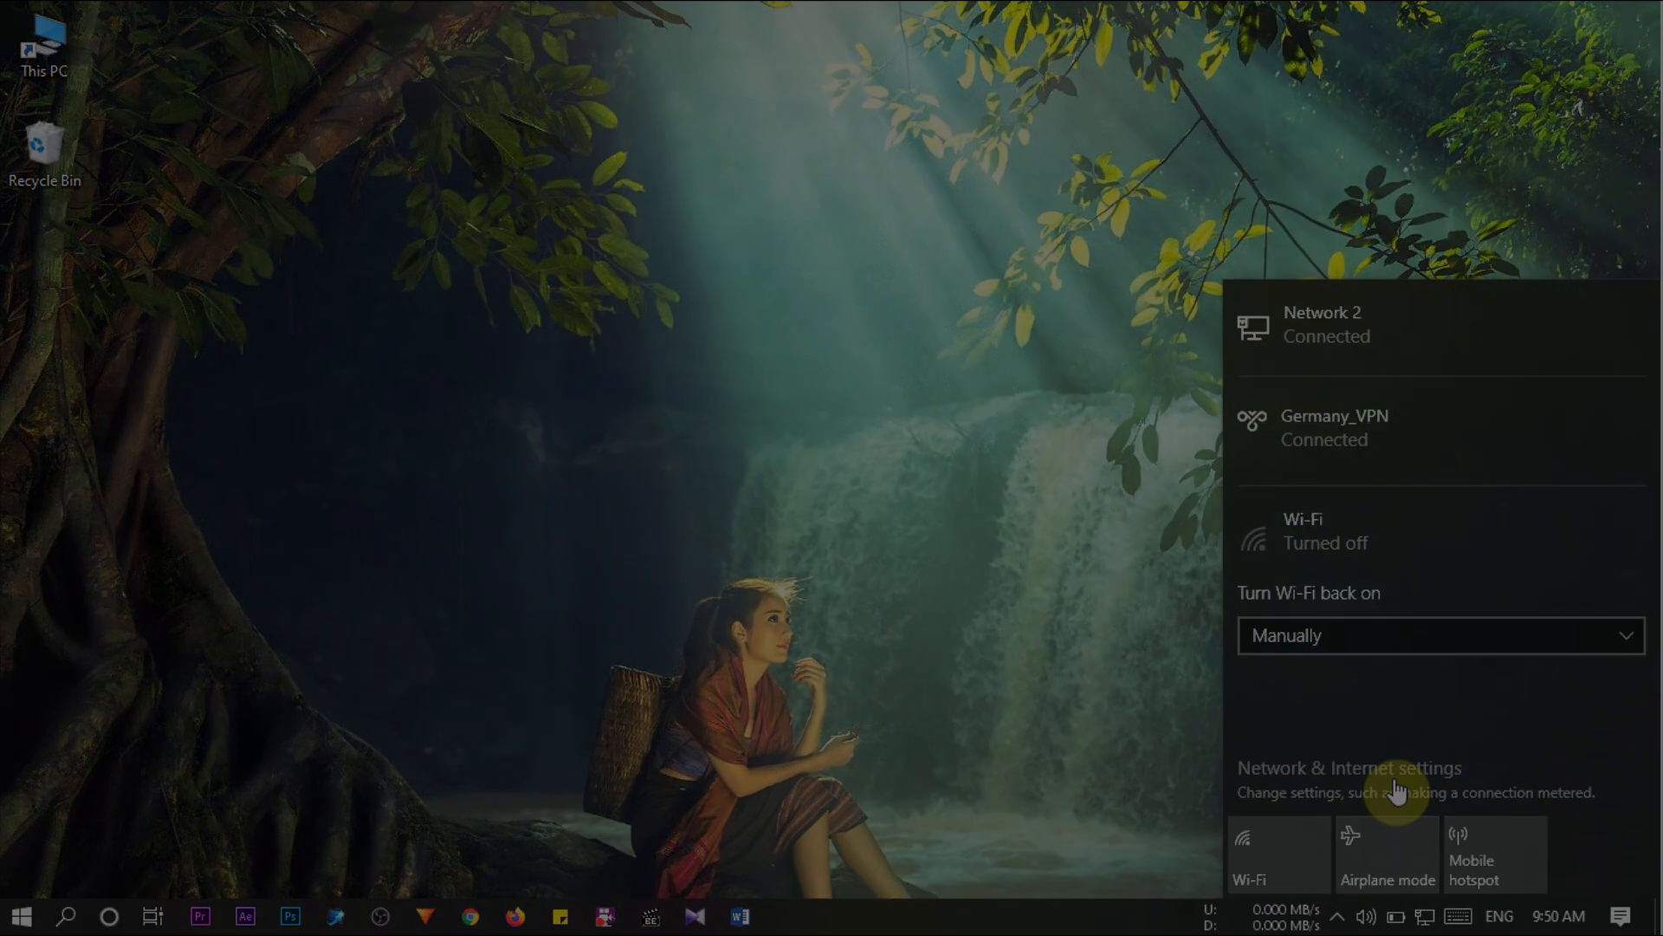